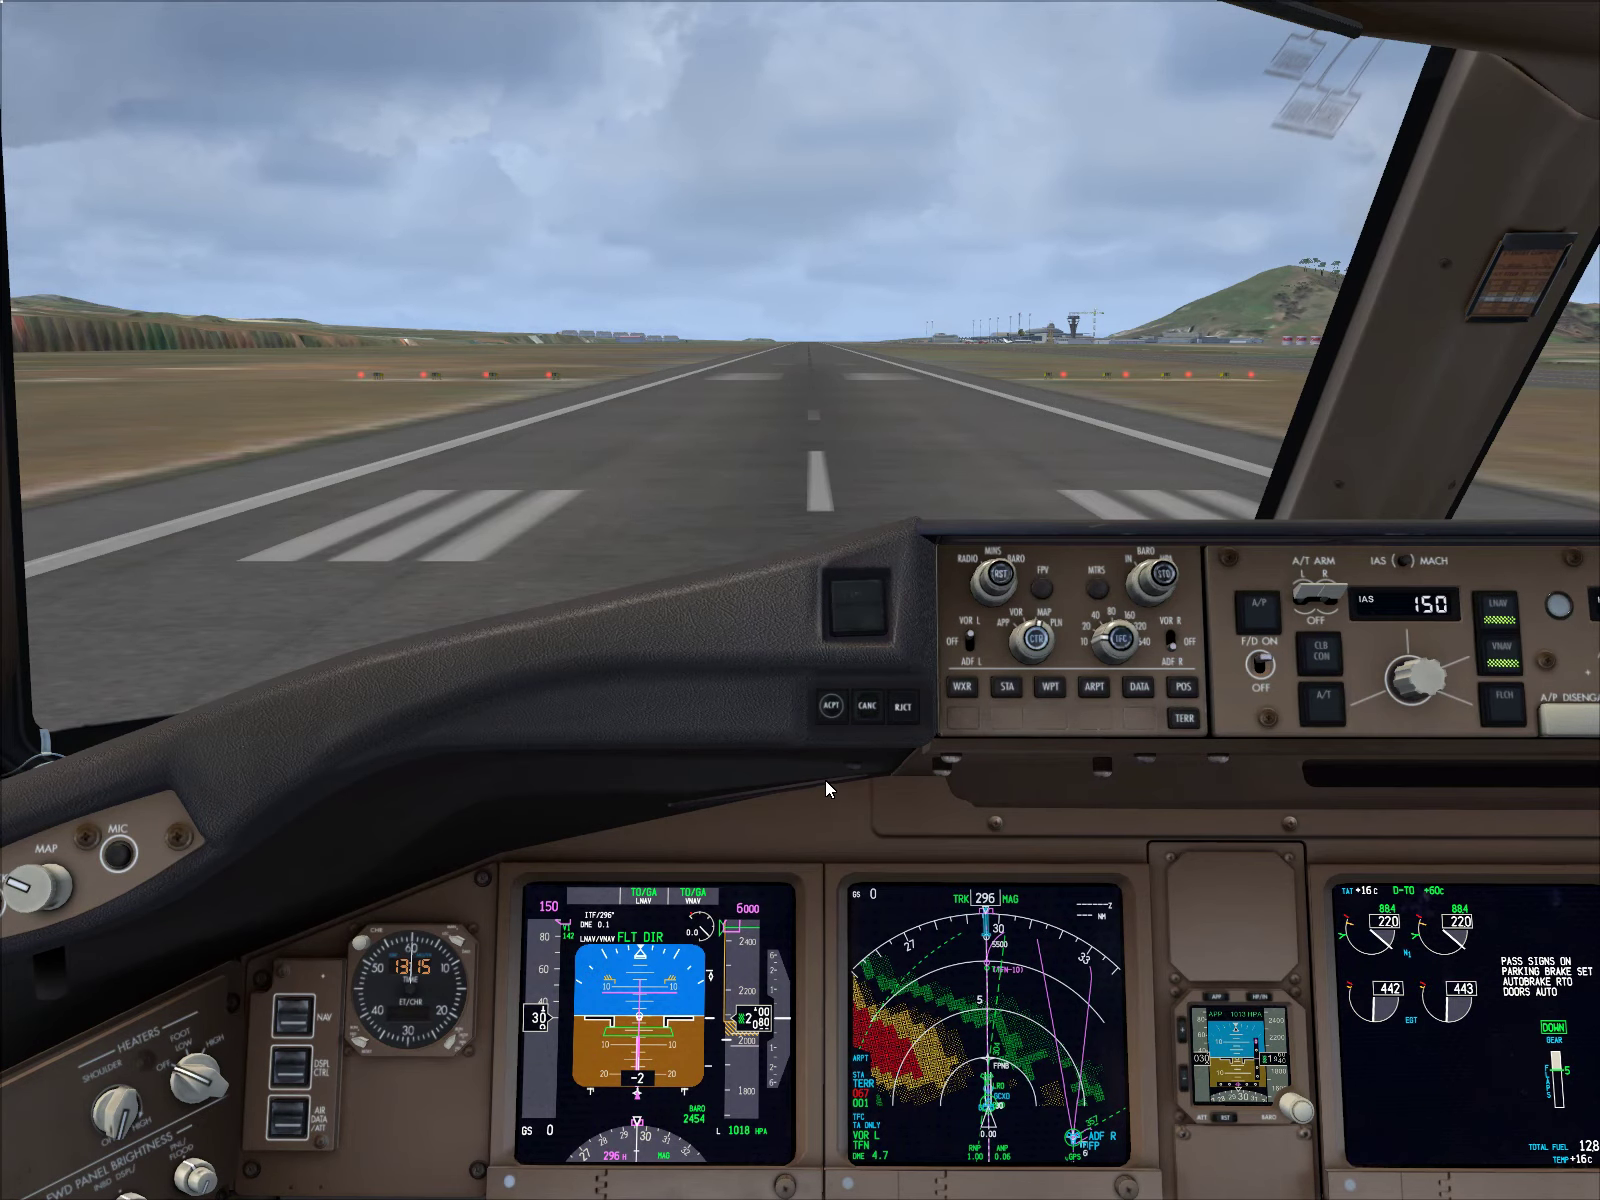
Glance down at the instrument panel and pedestal, then look back at the runway ahead
{"action": "key", "text": "ctrl+2"}
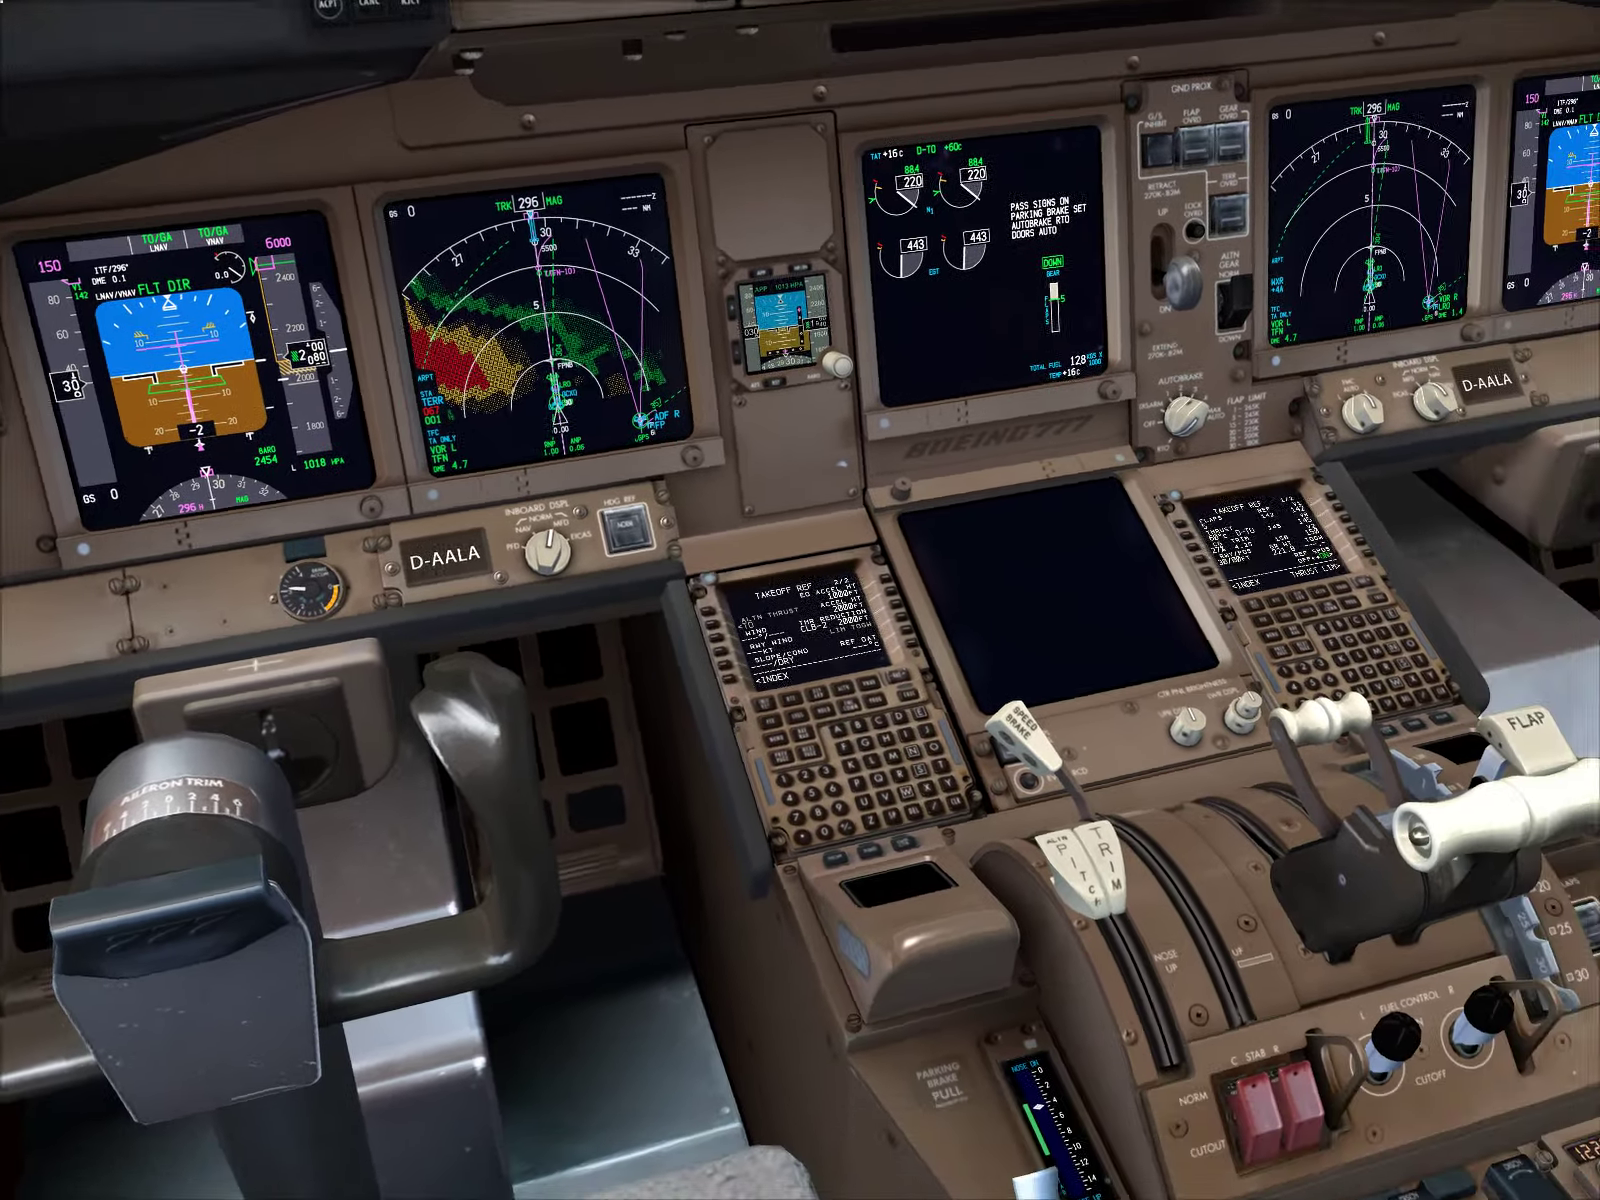
{"action": "key", "text": "ctrl+1"}
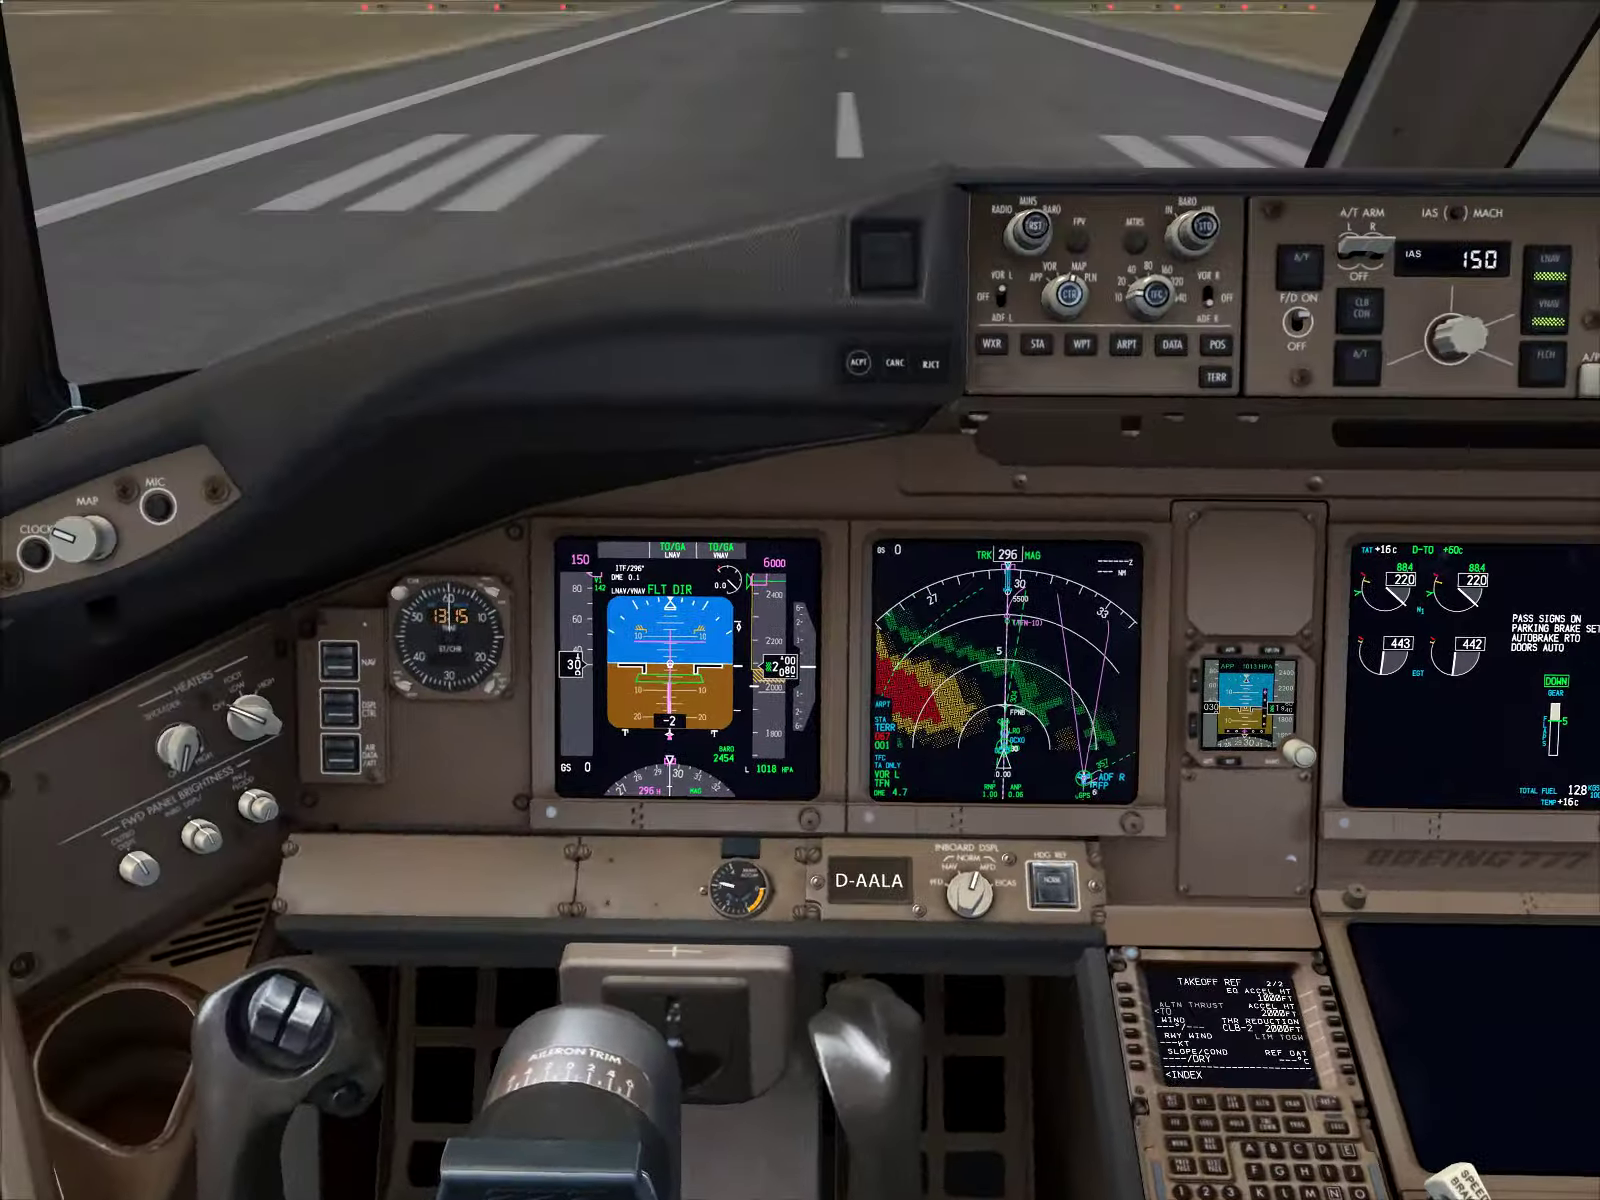
Show the aisle stand panel and move the IVAP window beside the CDU
{"action": "key", "text": "shift+4"}
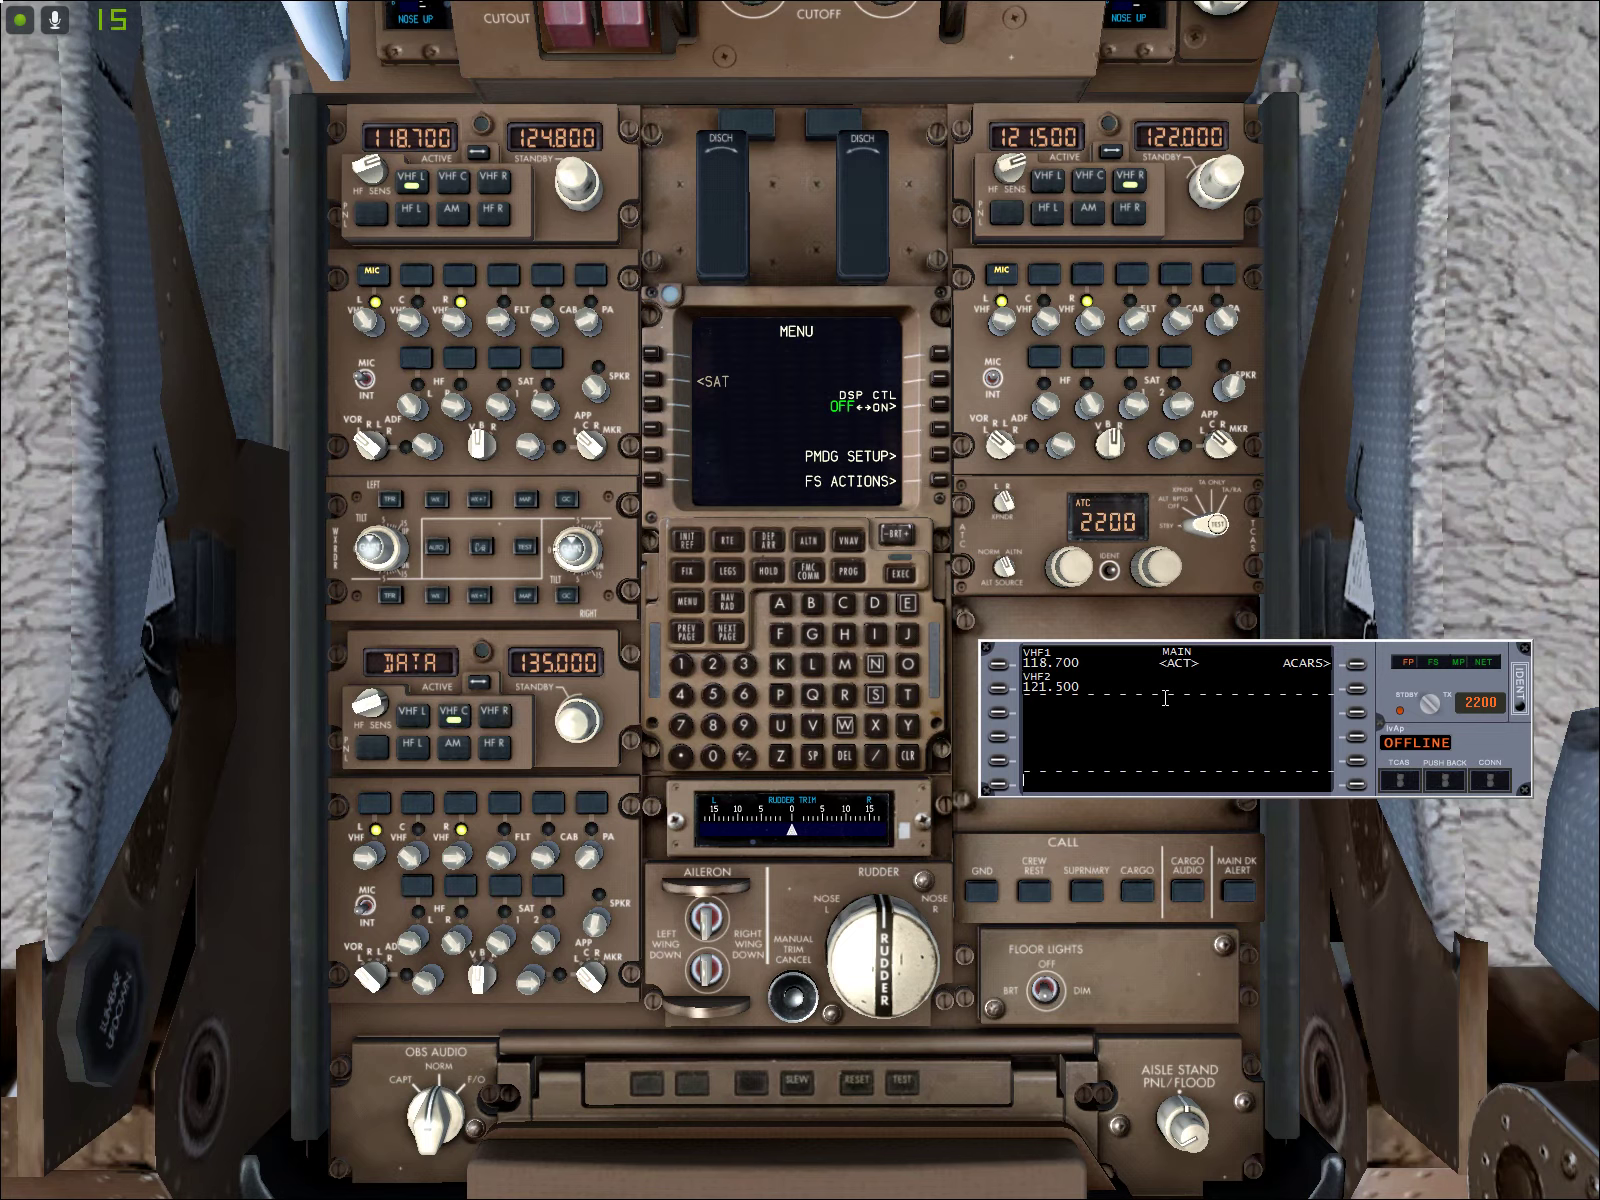
{"action": "mouse_move", "coordinate": [1168, 689]}
{"action": "left_mouse_down"}
{"action": "mouse_move", "coordinate": [1004, 693]}
{"action": "mouse_move", "coordinate": [1068, 682]}
{"action": "mouse_move", "coordinate": [1107, 713]}
{"action": "mouse_move", "coordinate": [1152, 695]}
{"action": "mouse_move", "coordinate": [1160, 668]}
{"action": "mouse_move", "coordinate": [1170, 683]}
{"action": "mouse_move", "coordinate": [1160, 661]}
{"action": "mouse_move", "coordinate": [1173, 680]}
{"action": "mouse_move", "coordinate": [1072, 1000]}
{"action": "mouse_move", "coordinate": [1176, 801]}
{"action": "mouse_move", "coordinate": [1157, 789]}
{"action": "mouse_move", "coordinate": [1163, 655]}
{"action": "left_mouse_up"}
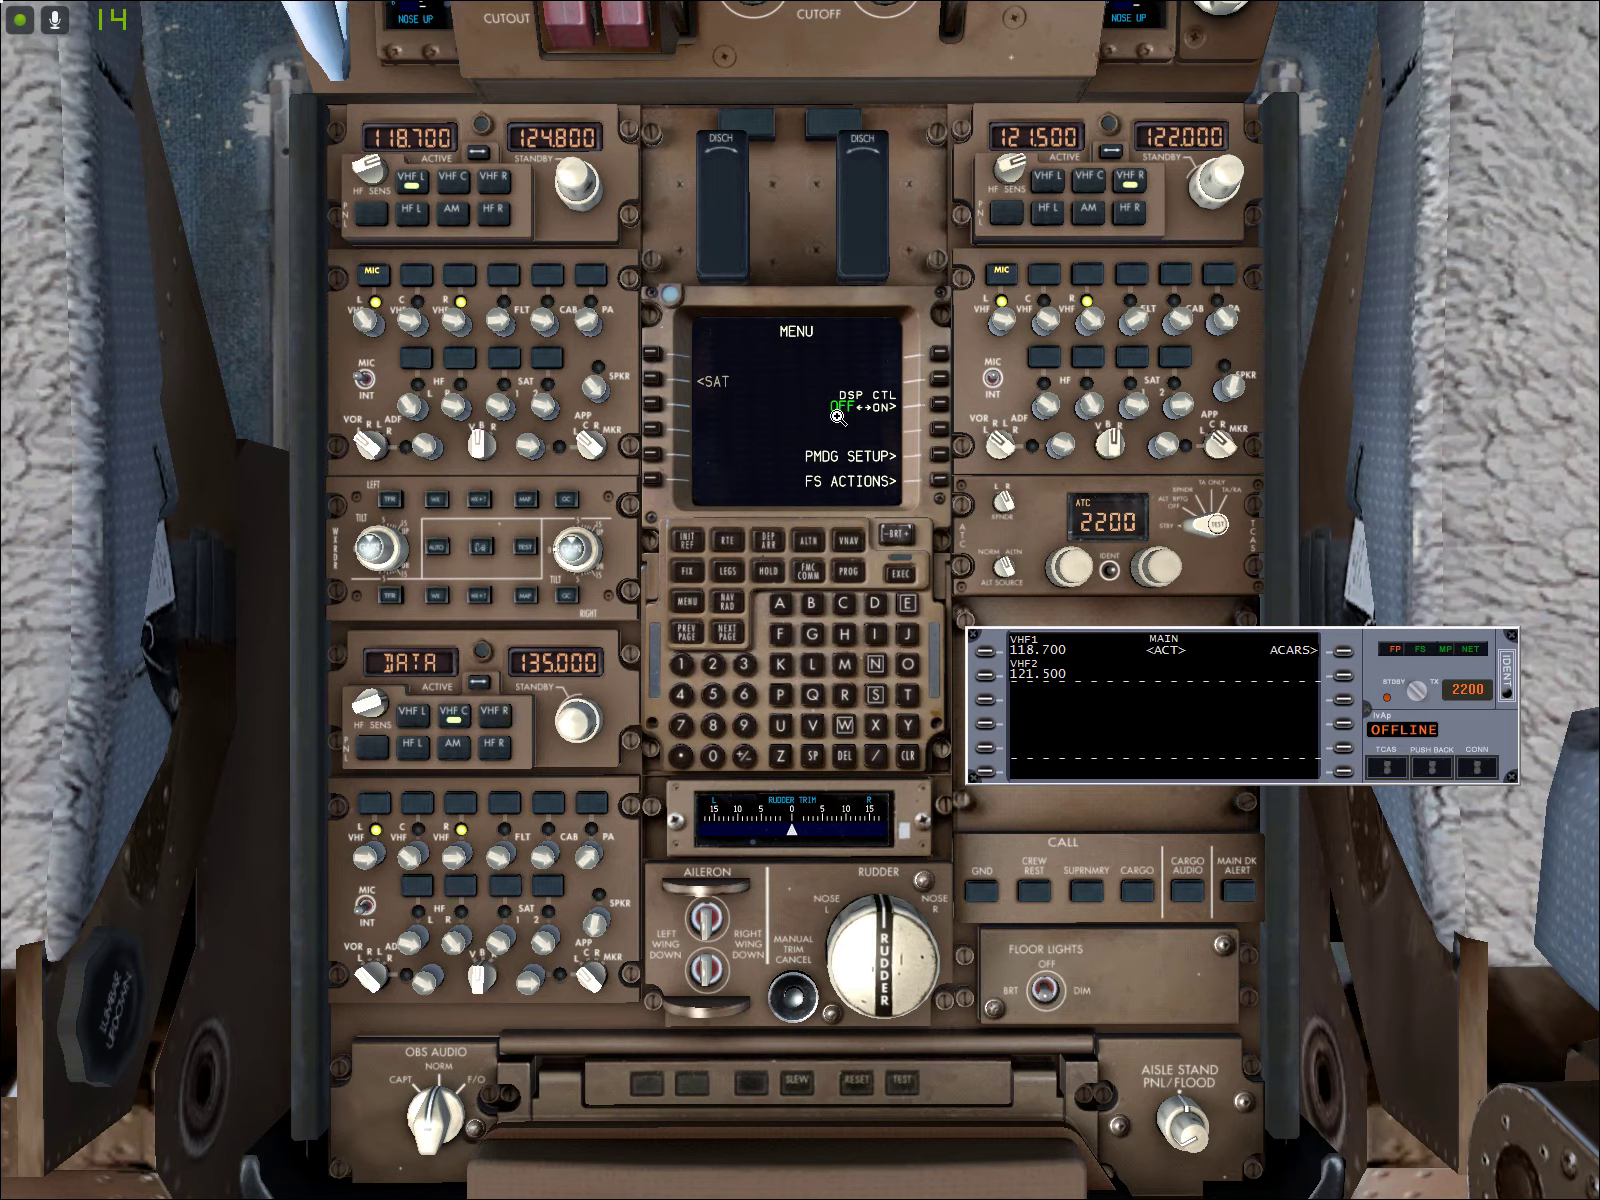
Go to the last PMDG SETUP simulation settings page (7/7) on the CDU
{"action": "left_click", "coordinate": [935, 460]}
{"action": "left_click", "coordinate": [653, 380]}
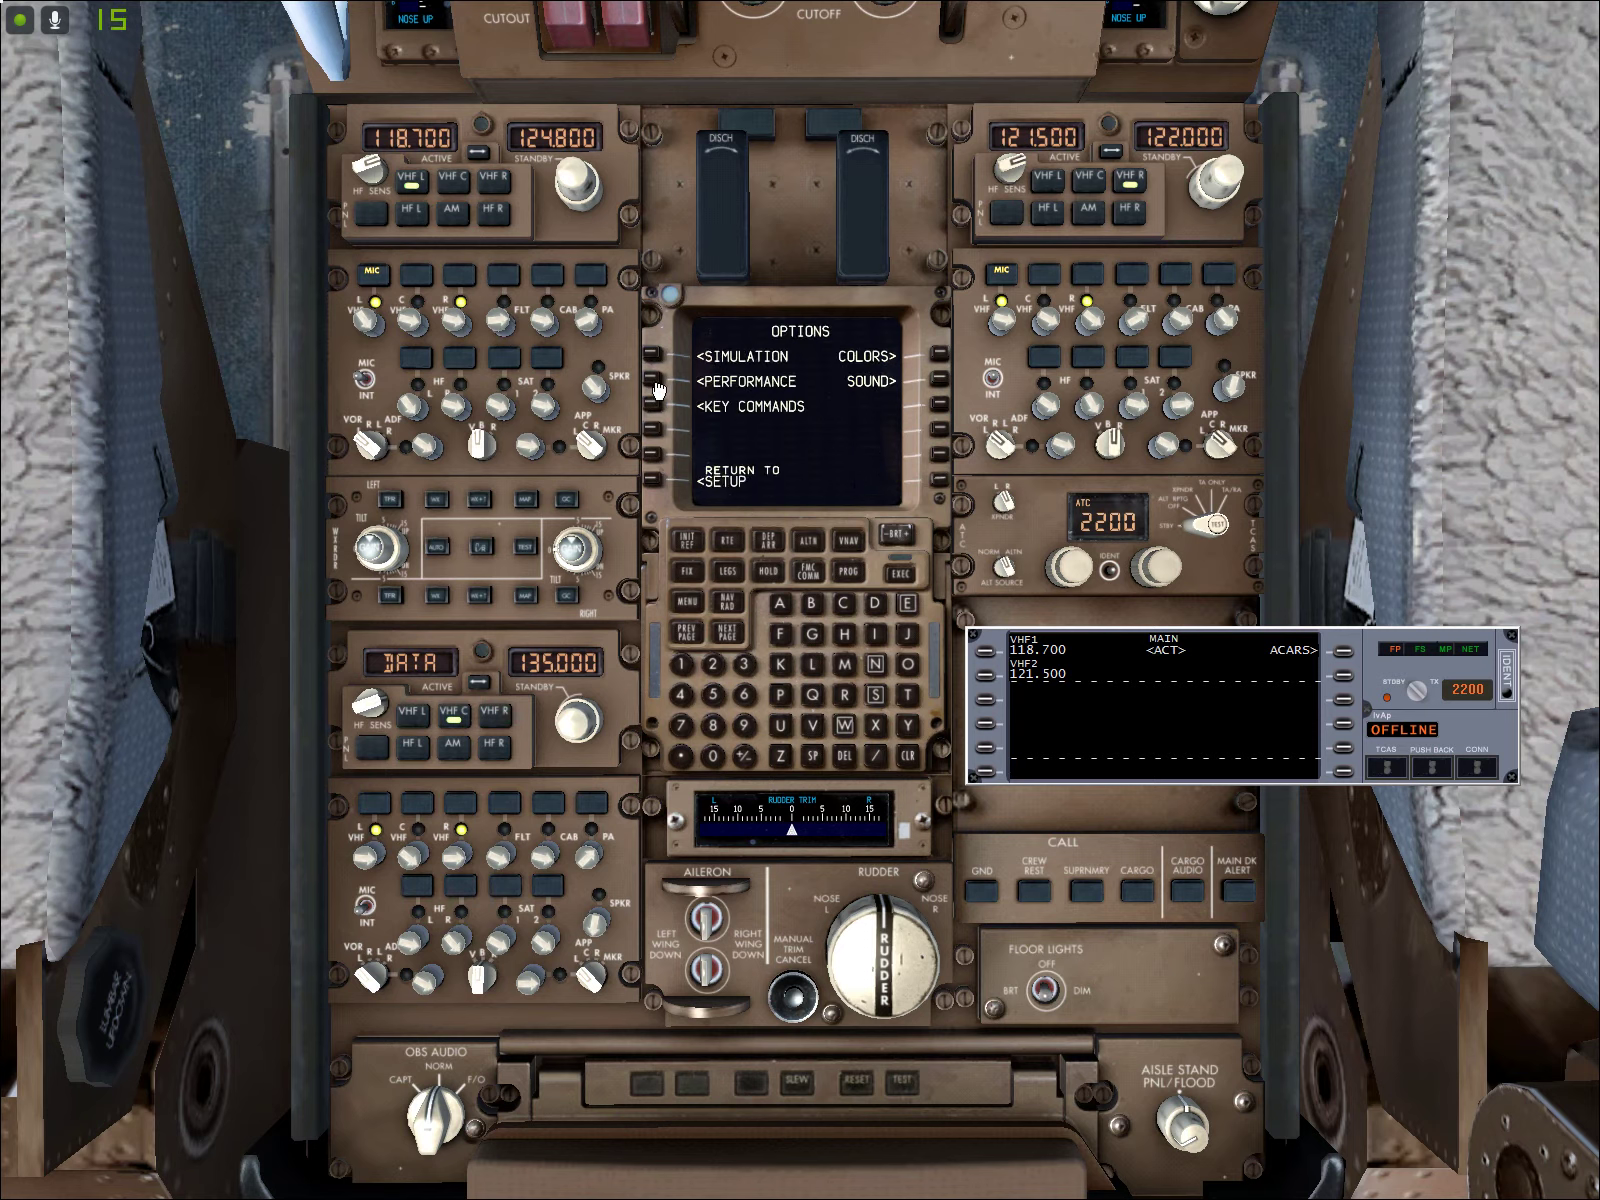
{"action": "left_click", "coordinate": [656, 356]}
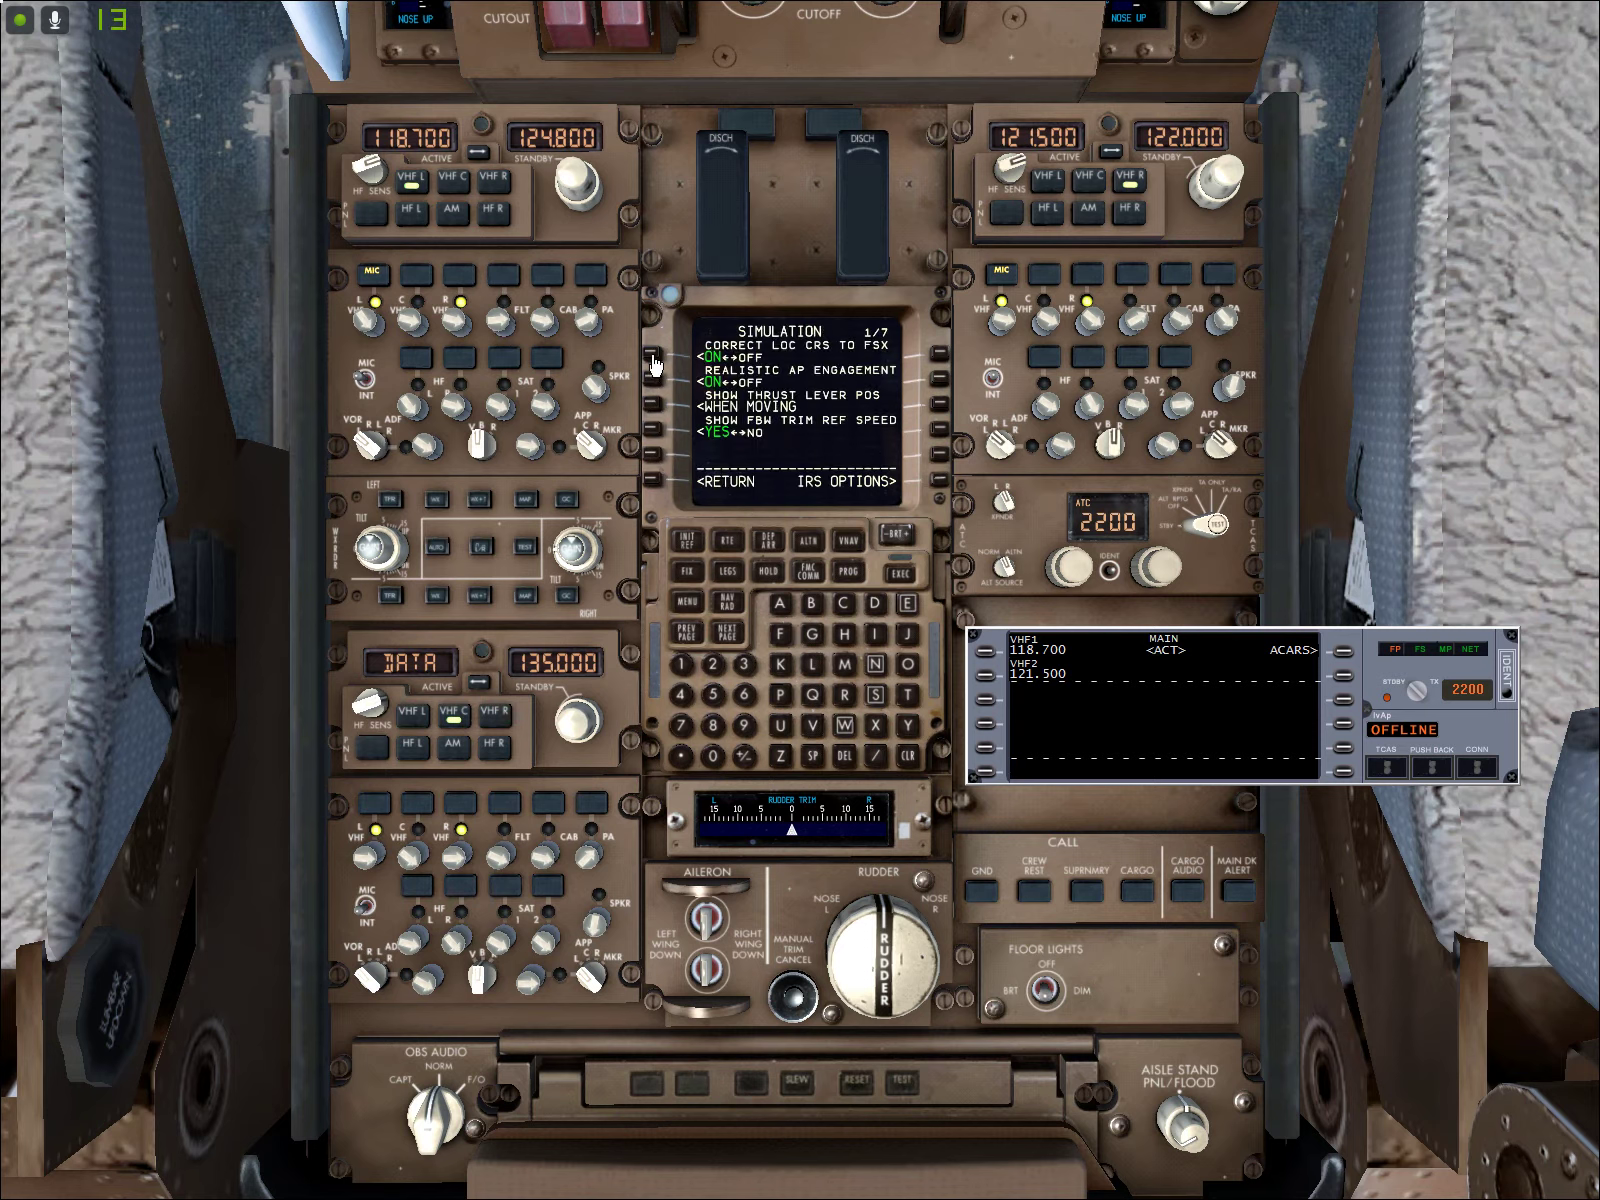
{"action": "left_click", "coordinate": [690, 636]}
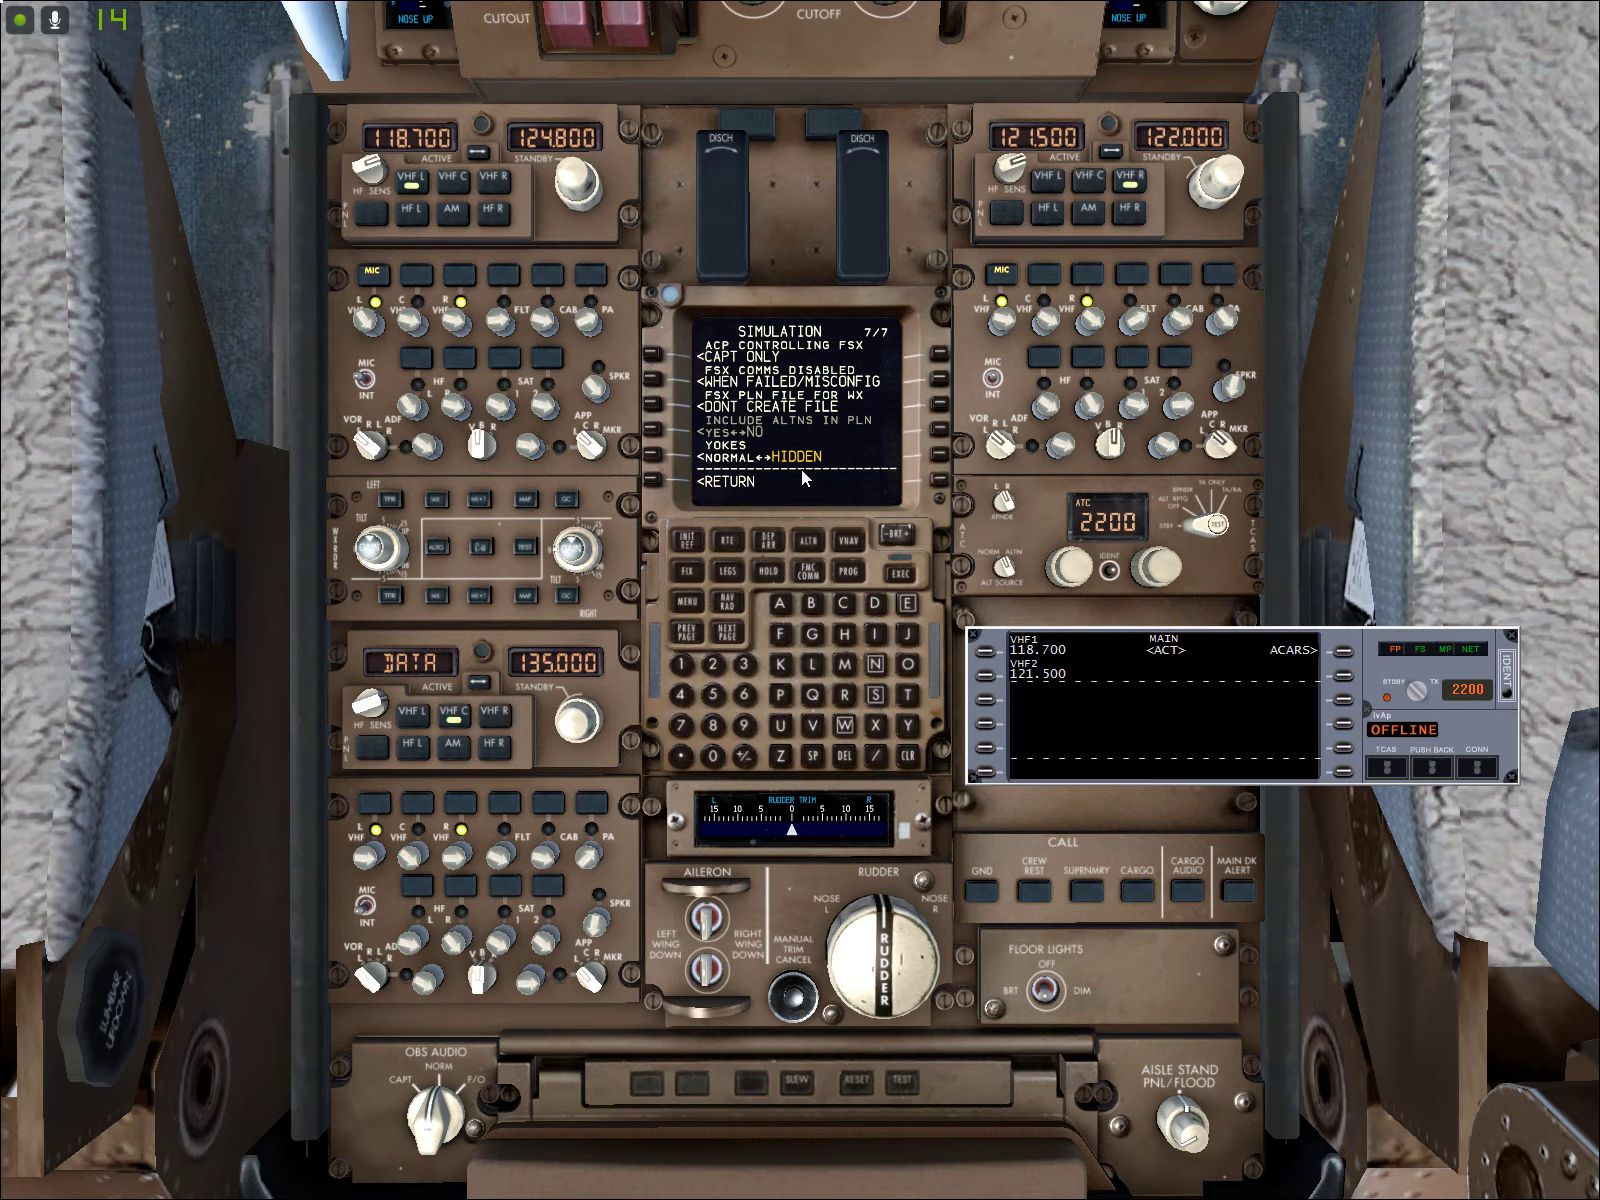
Cycle ACP control of FSX through F/O ONLY and EITHER, ending on CAPT ONLY
{"action": "left_click", "coordinate": [651, 356]}
{"action": "left_click", "coordinate": [651, 358]}
{"action": "left_click", "coordinate": [651, 358]}
Return the pedestal CDU to its MENU page
{"action": "left_click", "coordinate": [687, 603]}
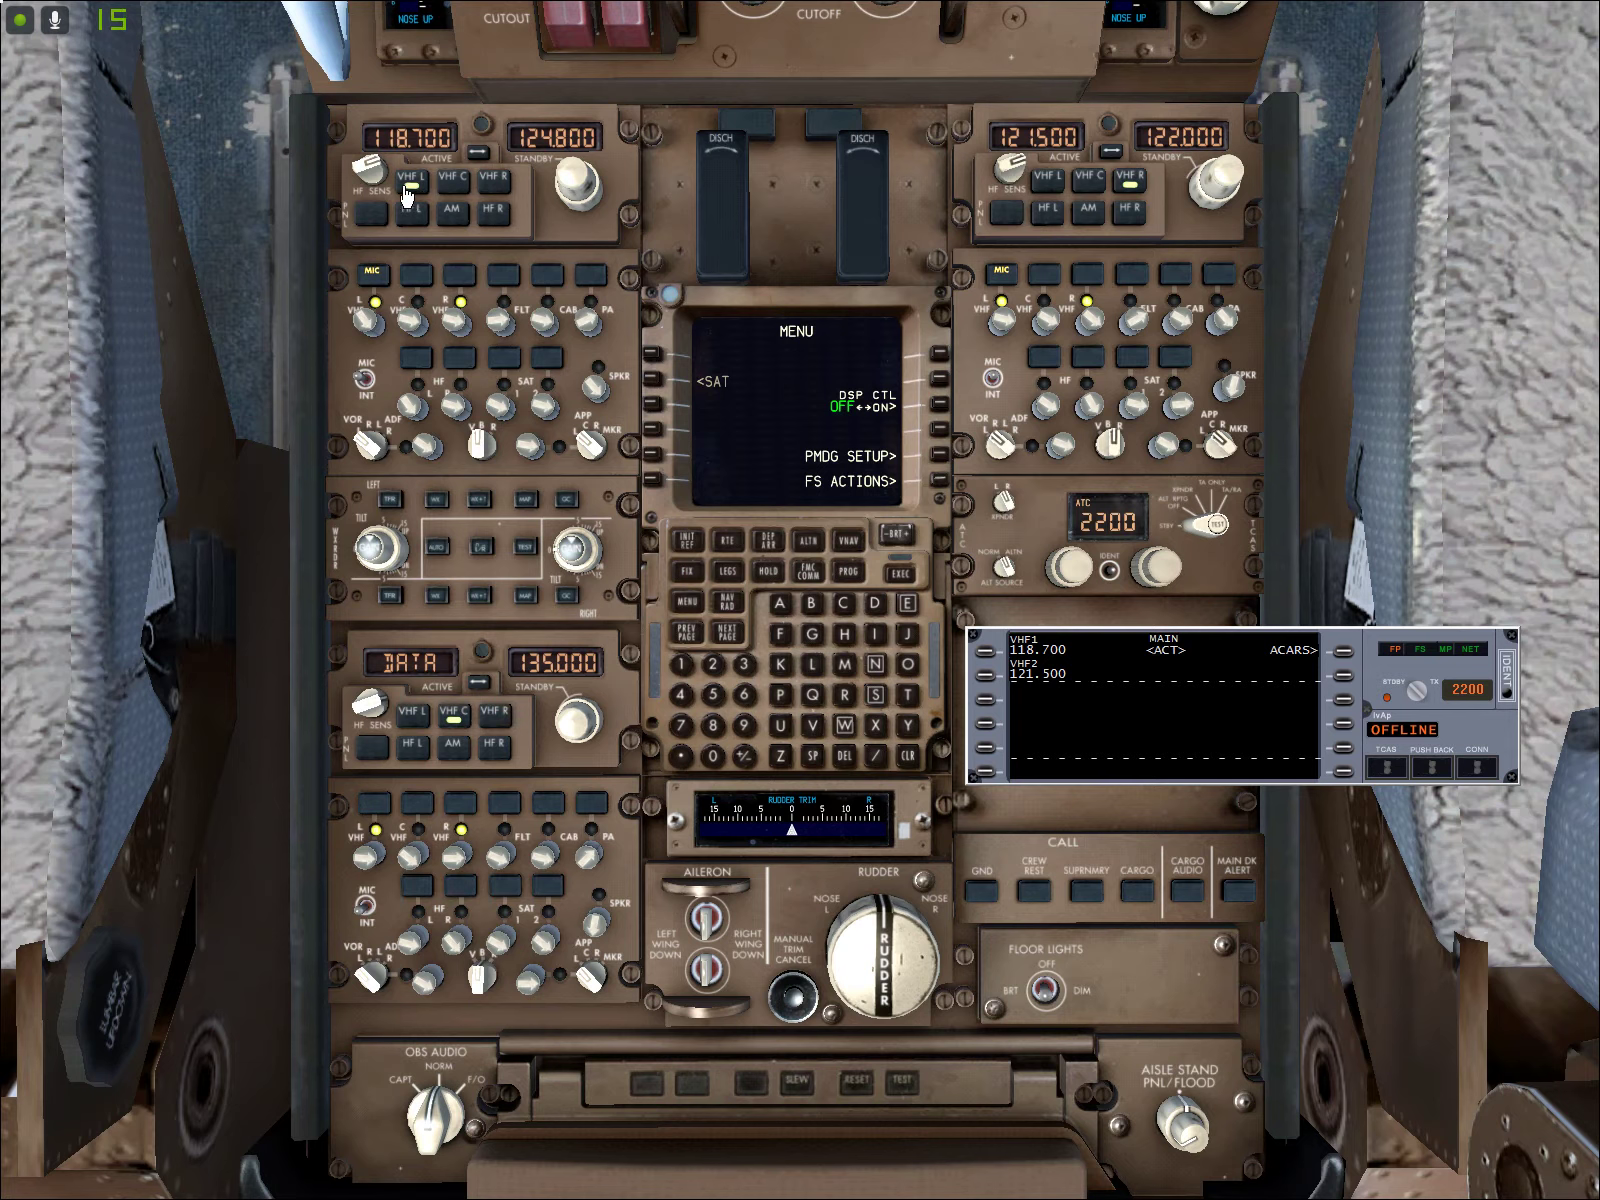
{"action": "left_click", "coordinate": [492, 184]}
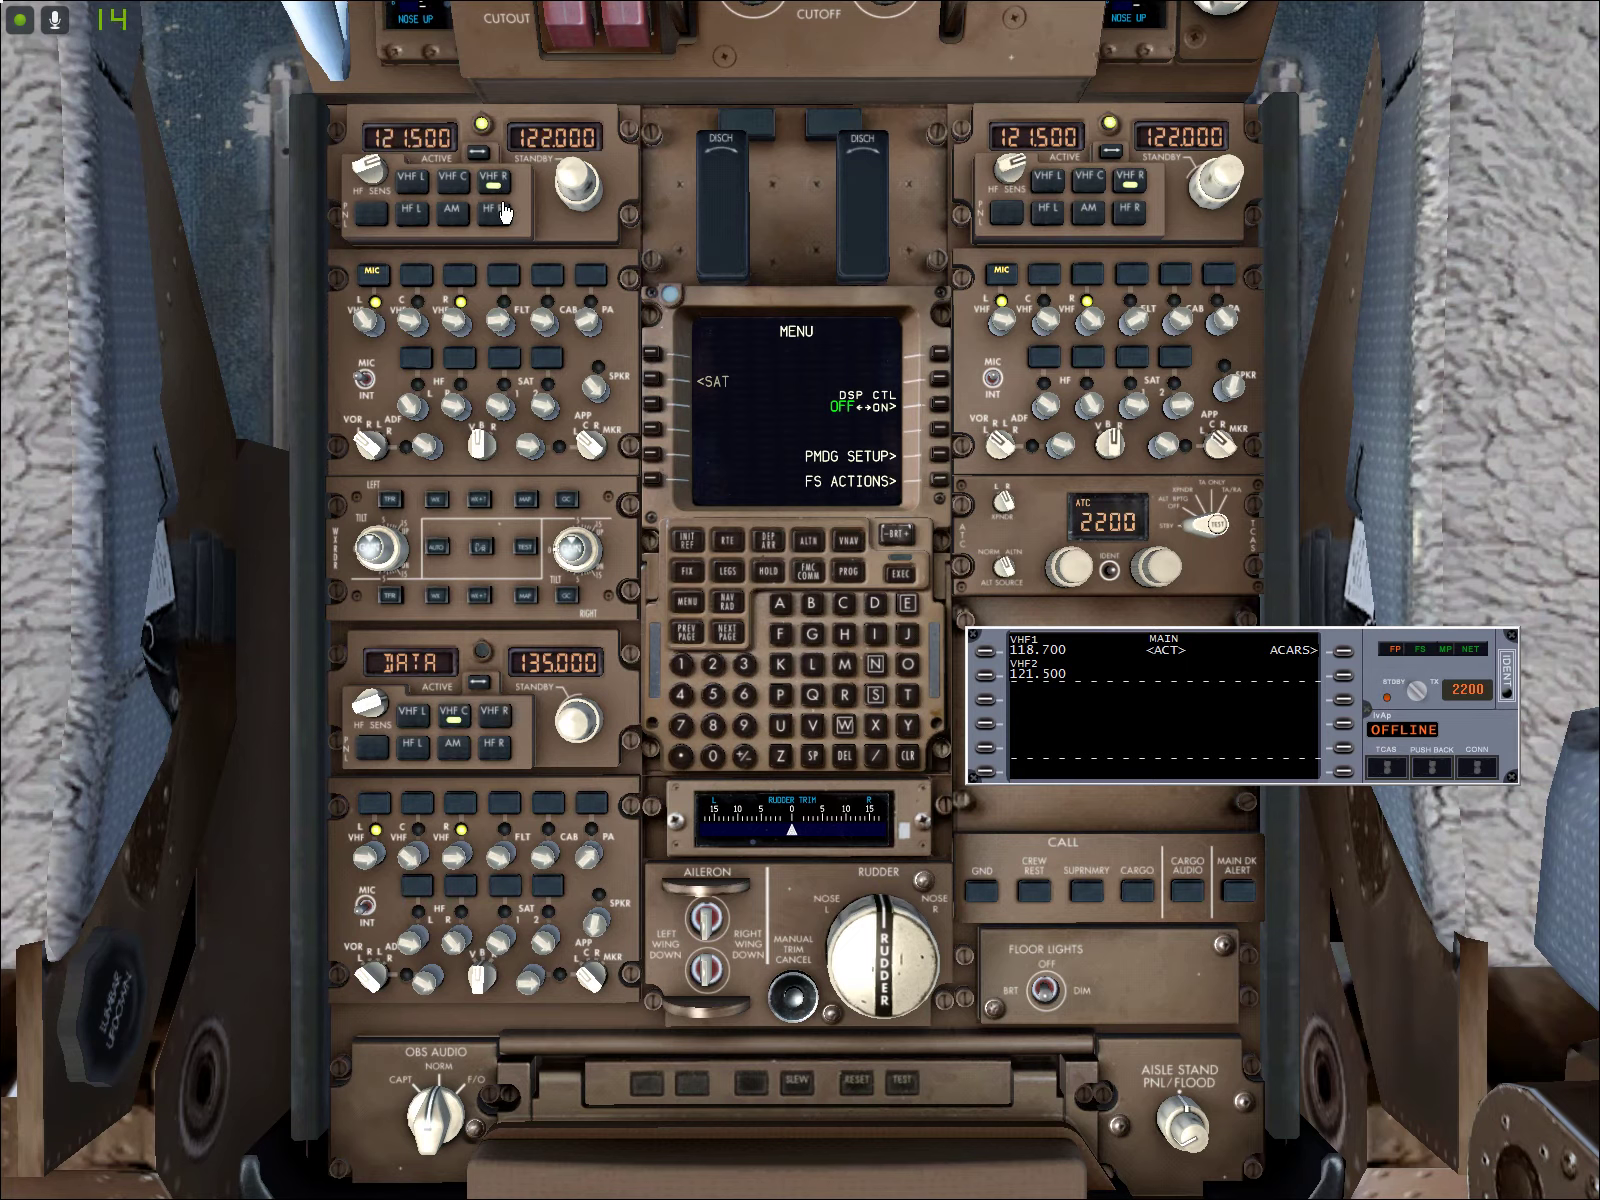
{"action": "left_click", "coordinate": [408, 185]}
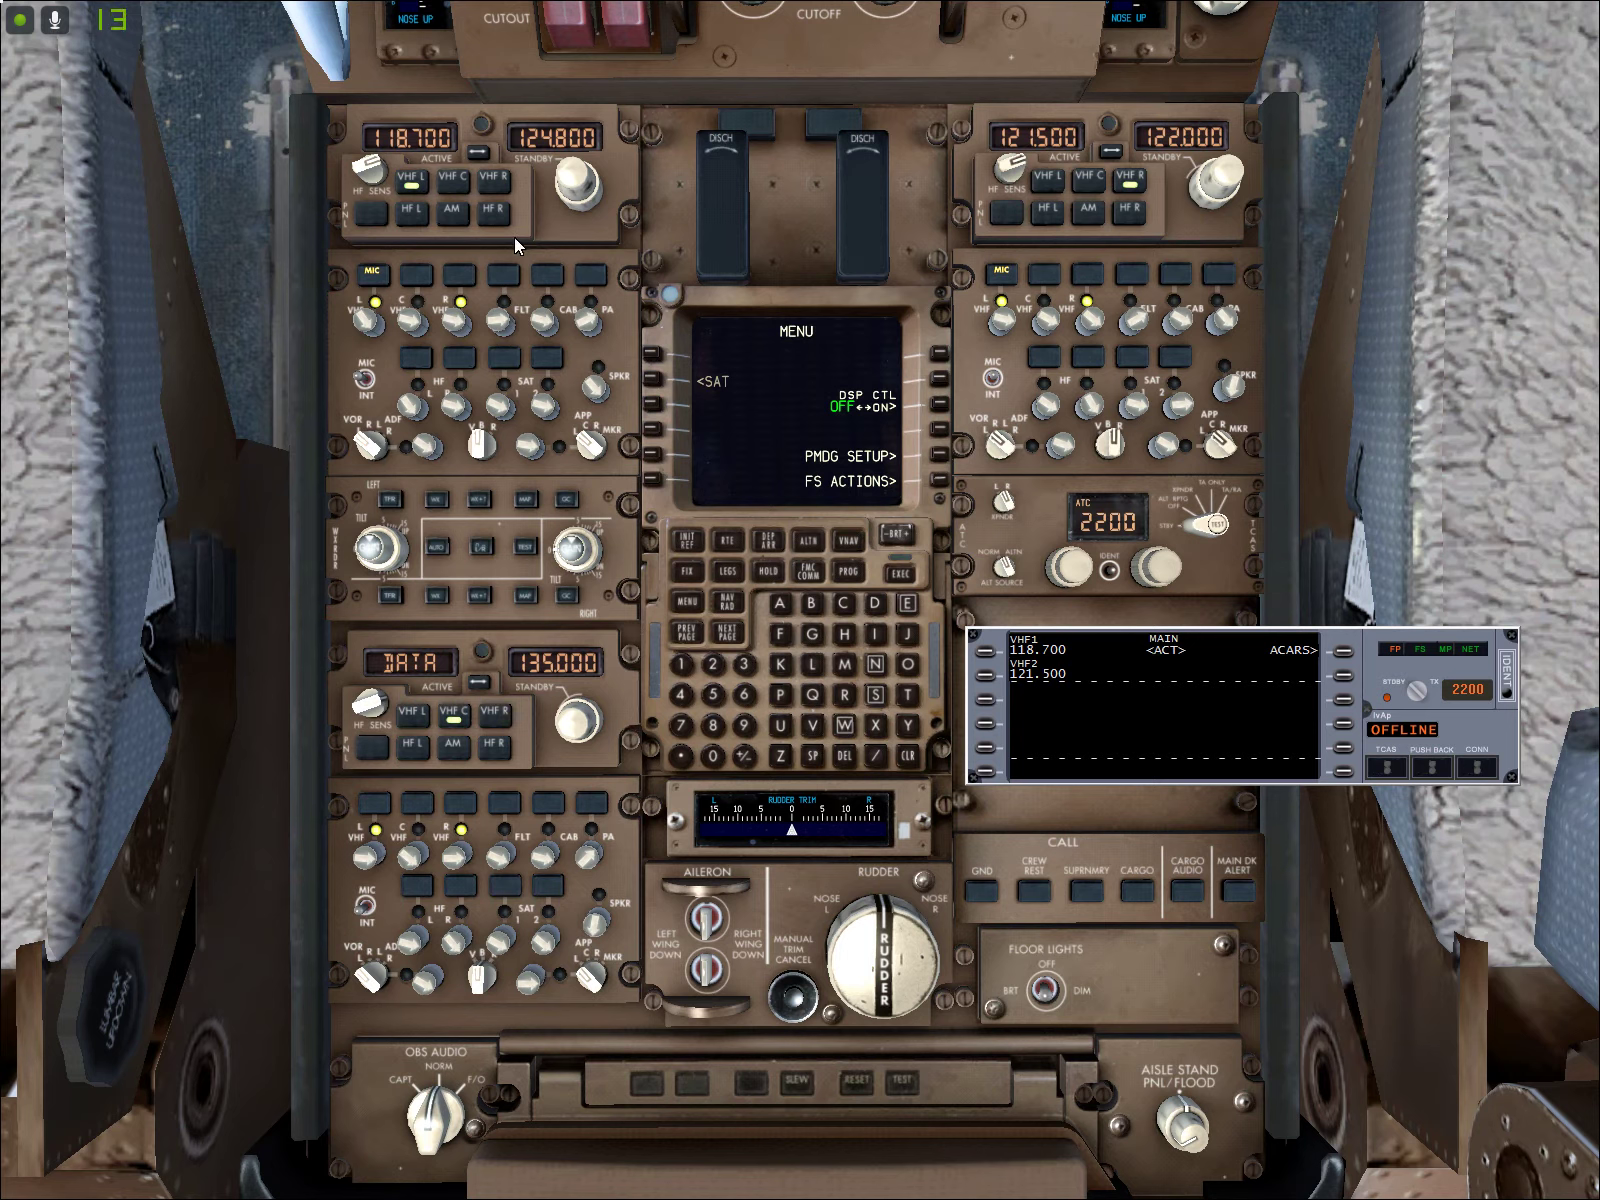
Select VHF L to transmit on the captain's audio panel, keeping 118.700 active and 124.800 standby
{"action": "left_click", "coordinate": [410, 185]}
{"action": "scroll", "coordinate": [583, 188], "scroll_direction": "up", "scroll_amount": 1}
{"action": "scroll", "coordinate": [583, 188], "scroll_direction": "down", "scroll_amount": 1}
{"action": "left_click", "coordinate": [480, 152]}
{"action": "left_click", "coordinate": [481, 155]}
Select VHF L on both radio panels and the audio panel, reading 118.700 active, 124.800 standby
{"action": "left_click", "coordinate": [411, 190]}
{"action": "left_click", "coordinate": [409, 183]}
{"action": "left_click", "coordinate": [1050, 180]}
Dial VHF L standby to 125.600 and swap it active, leaving 118.700 on standby
{"action": "scroll", "coordinate": [1222, 188], "scroll_direction": "down", "scroll_amount": 5}
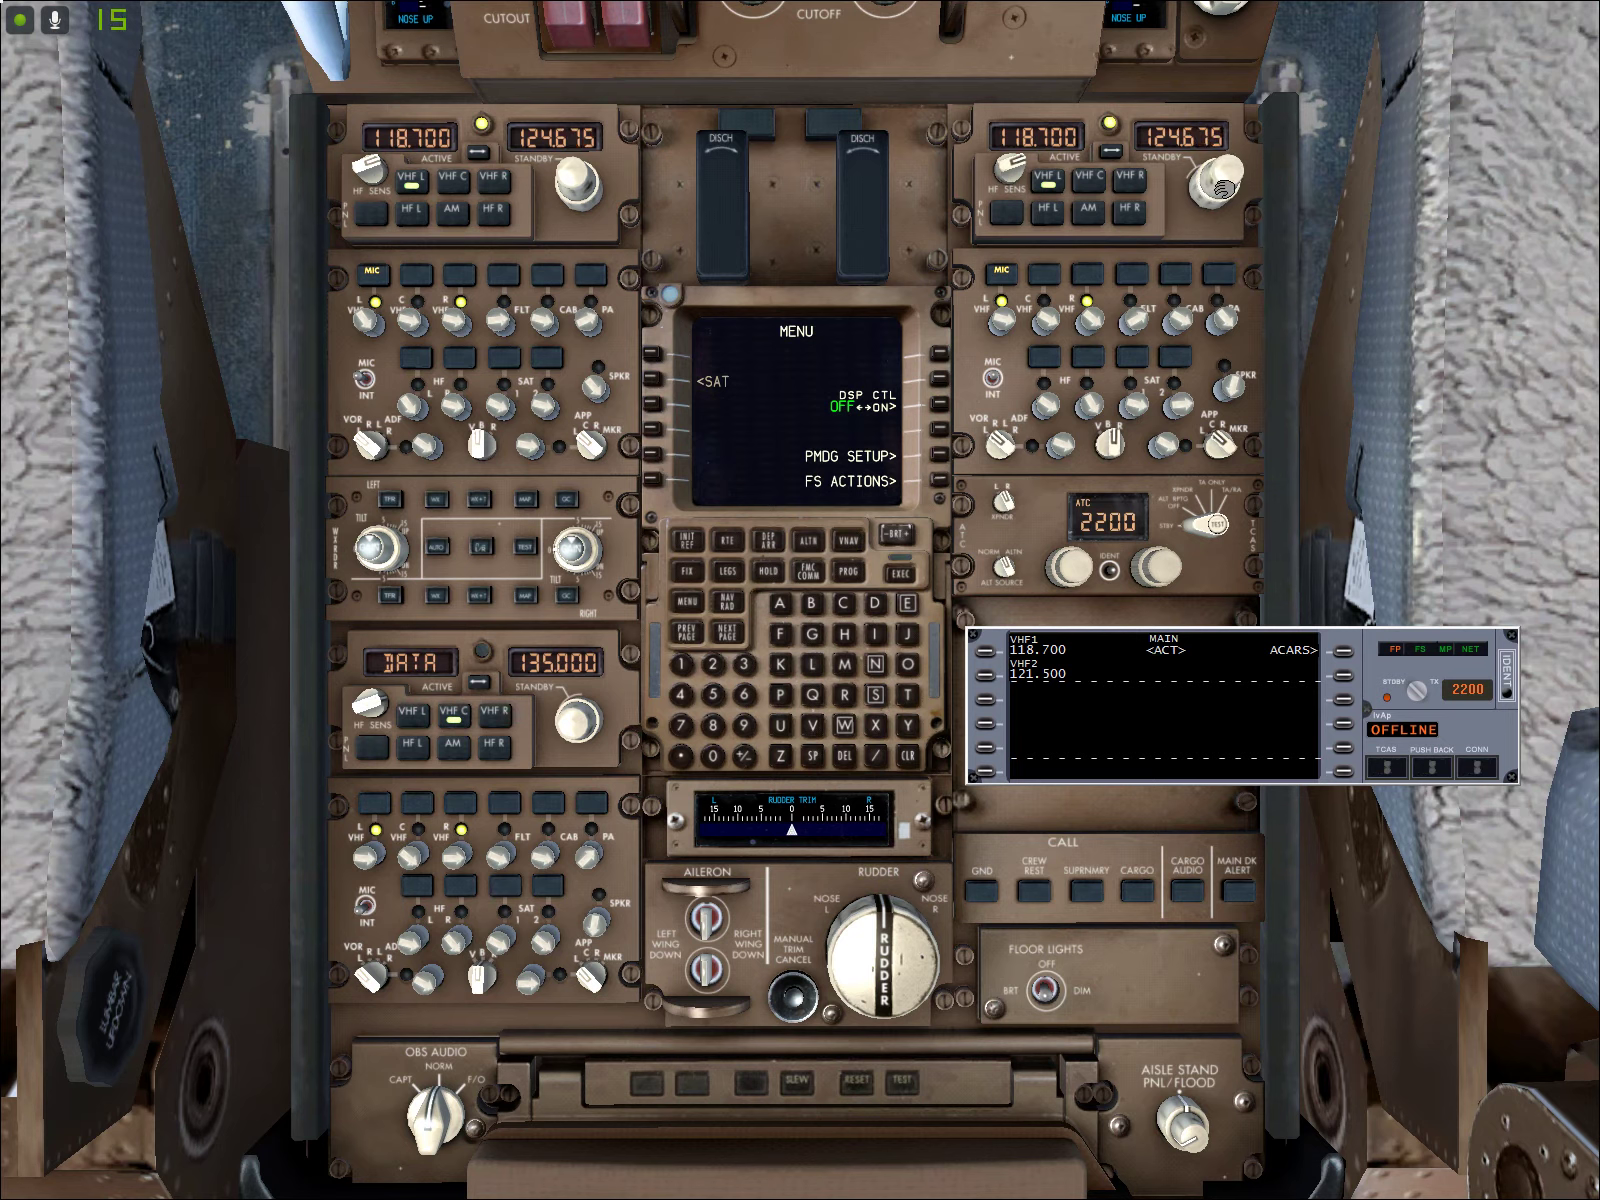
{"action": "scroll", "coordinate": [1224, 188], "scroll_direction": "down", "scroll_amount": 2}
{"action": "scroll", "coordinate": [1230, 186], "scroll_direction": "up", "scroll_amount": 3}
{"action": "scroll", "coordinate": [1200, 212], "scroll_direction": "up", "scroll_amount": 1}
{"action": "scroll", "coordinate": [1200, 212], "scroll_direction": "up", "scroll_amount": 1}
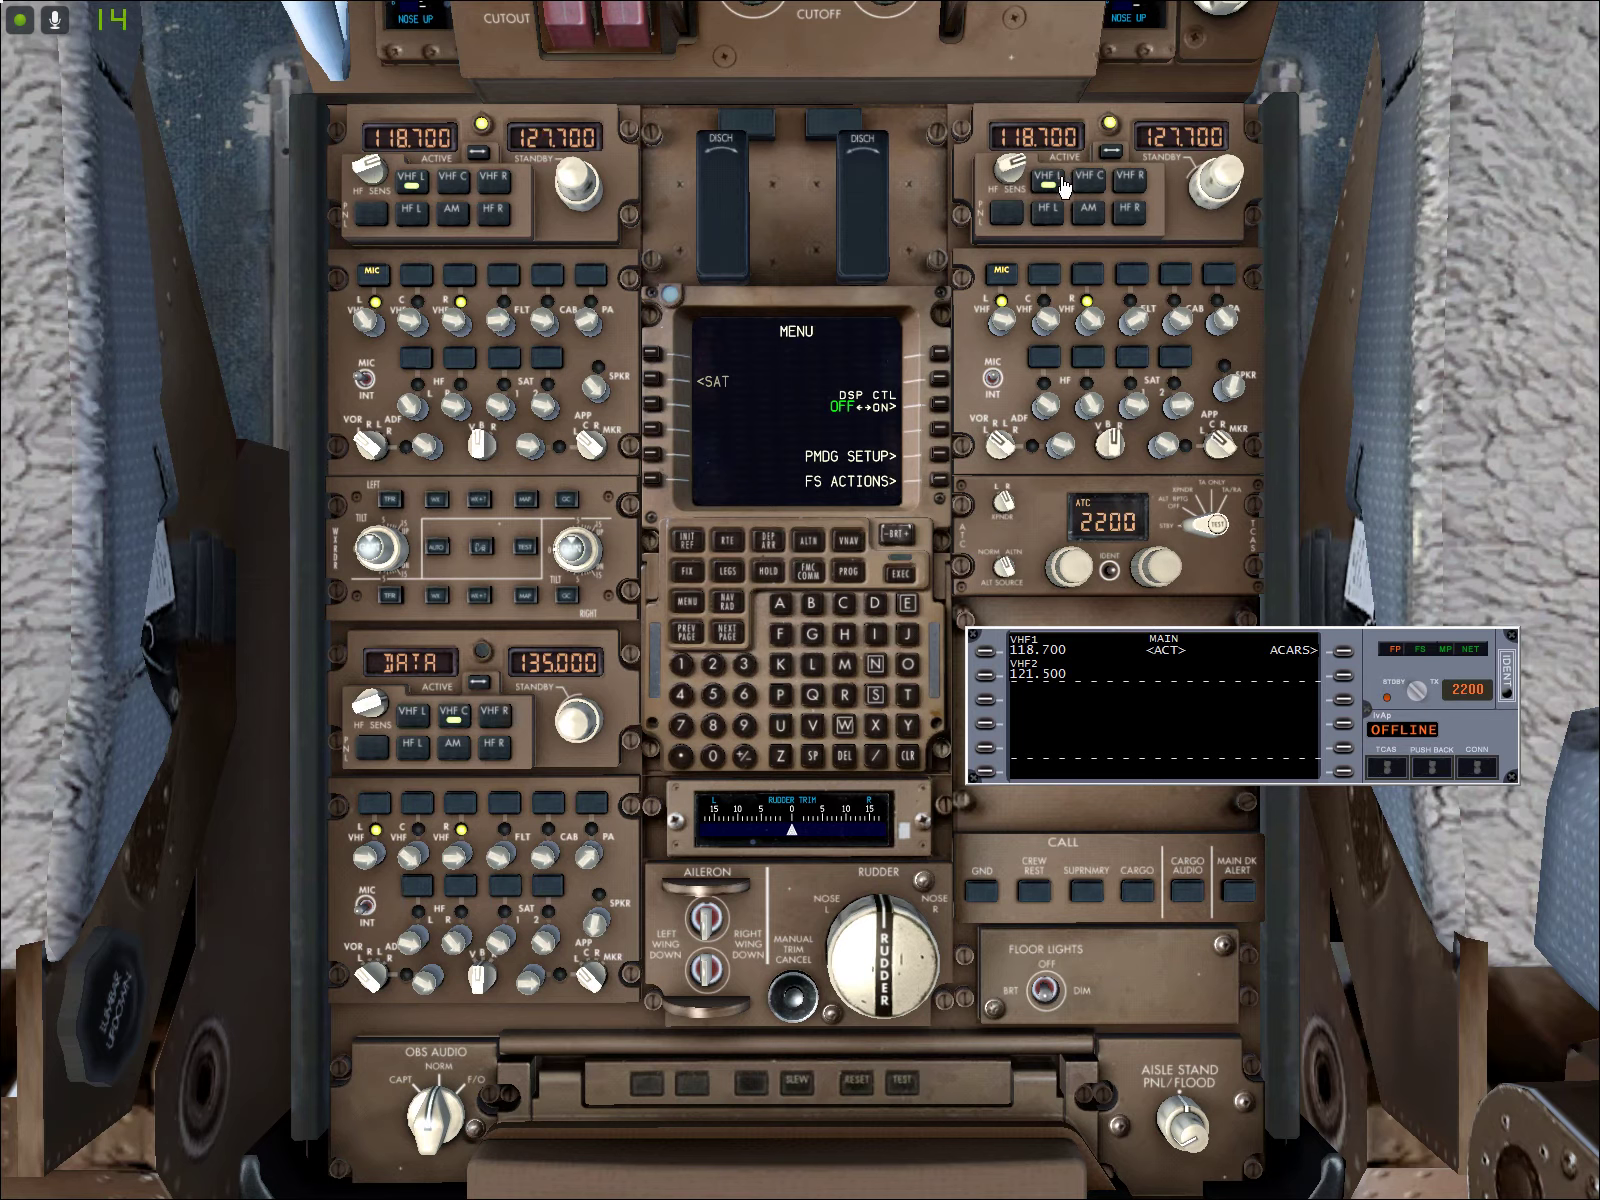
{"action": "left_click", "coordinate": [1128, 188]}
{"action": "left_click", "coordinate": [1045, 186]}
{"action": "scroll", "coordinate": [1220, 180], "scroll_direction": "down", "scroll_amount": 2}
{"action": "scroll", "coordinate": [1220, 181], "scroll_direction": "down", "scroll_amount": 1}
{"action": "scroll", "coordinate": [1218, 180], "scroll_direction": "down", "scroll_amount": 3}
{"action": "left_click", "coordinate": [1109, 151]}
Switch the first officer's radio panel to VHF R, showing 121.500 active and 122.000 standby
{"action": "left_click", "coordinate": [1131, 190]}
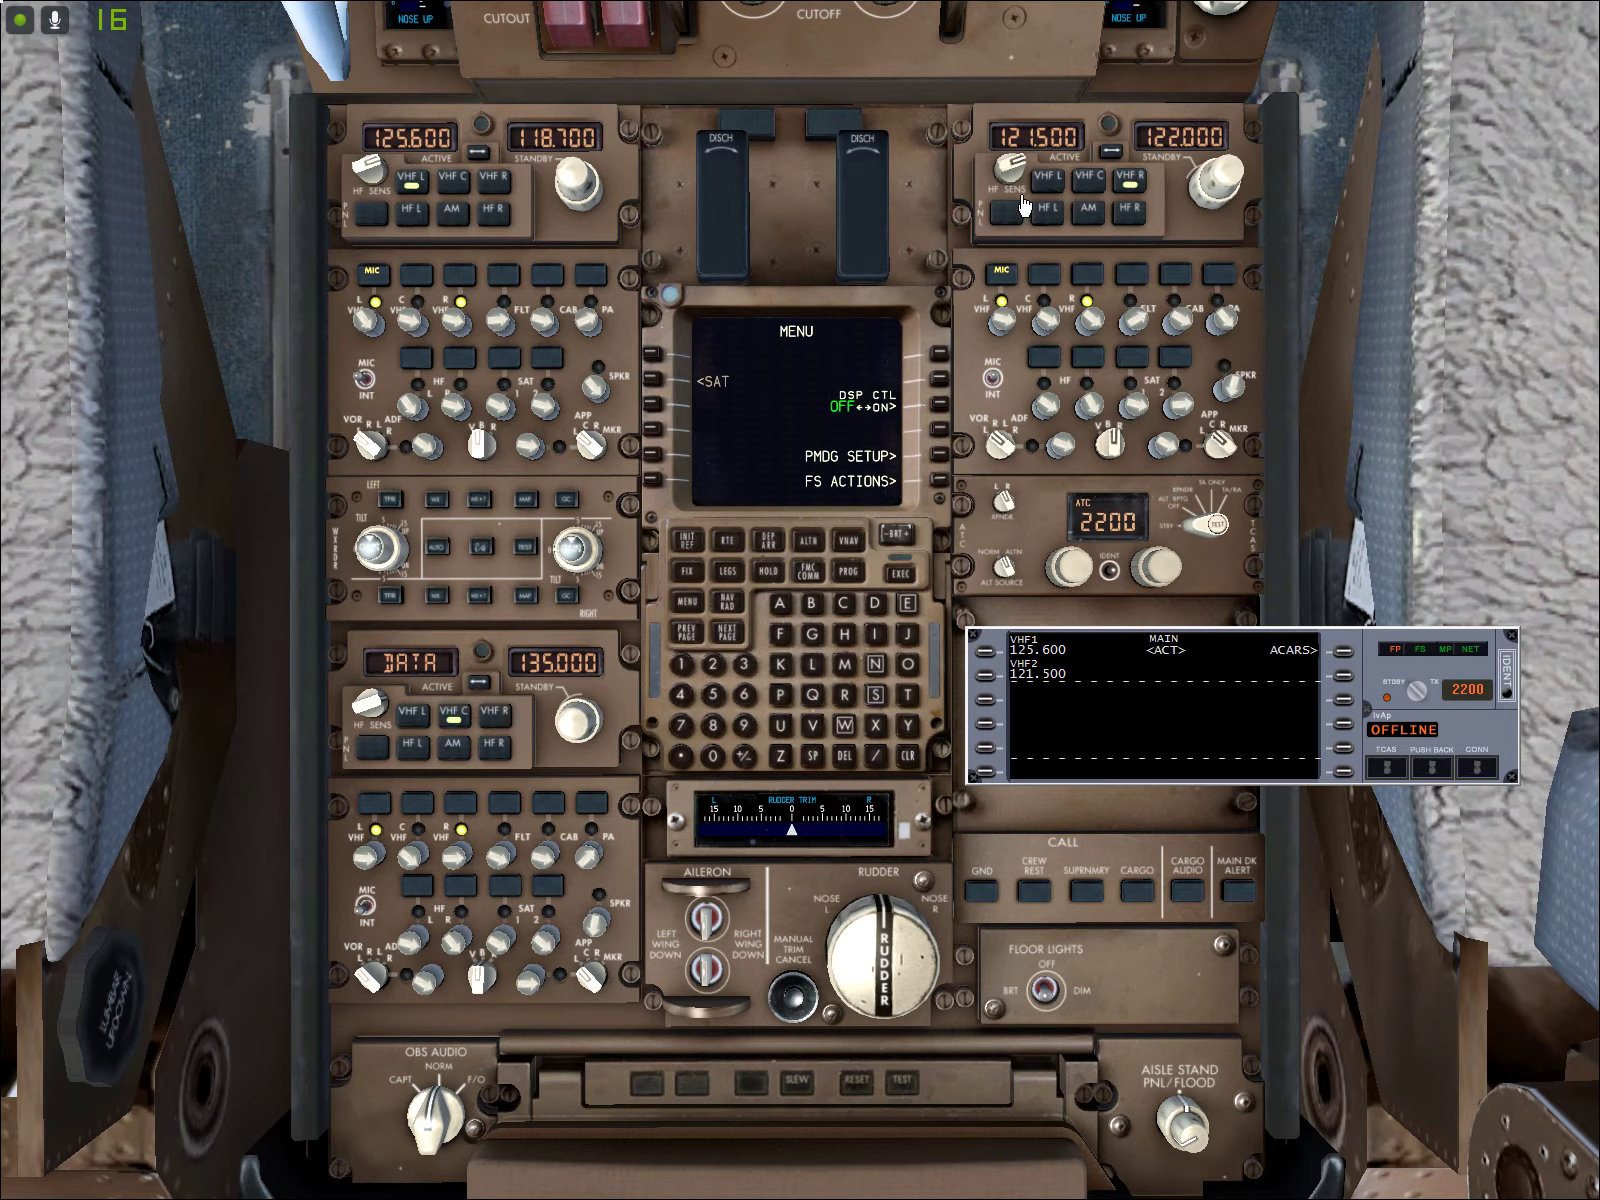
Turn both radio tuning panels off and back on
{"action": "left_click", "coordinate": [368, 215]}
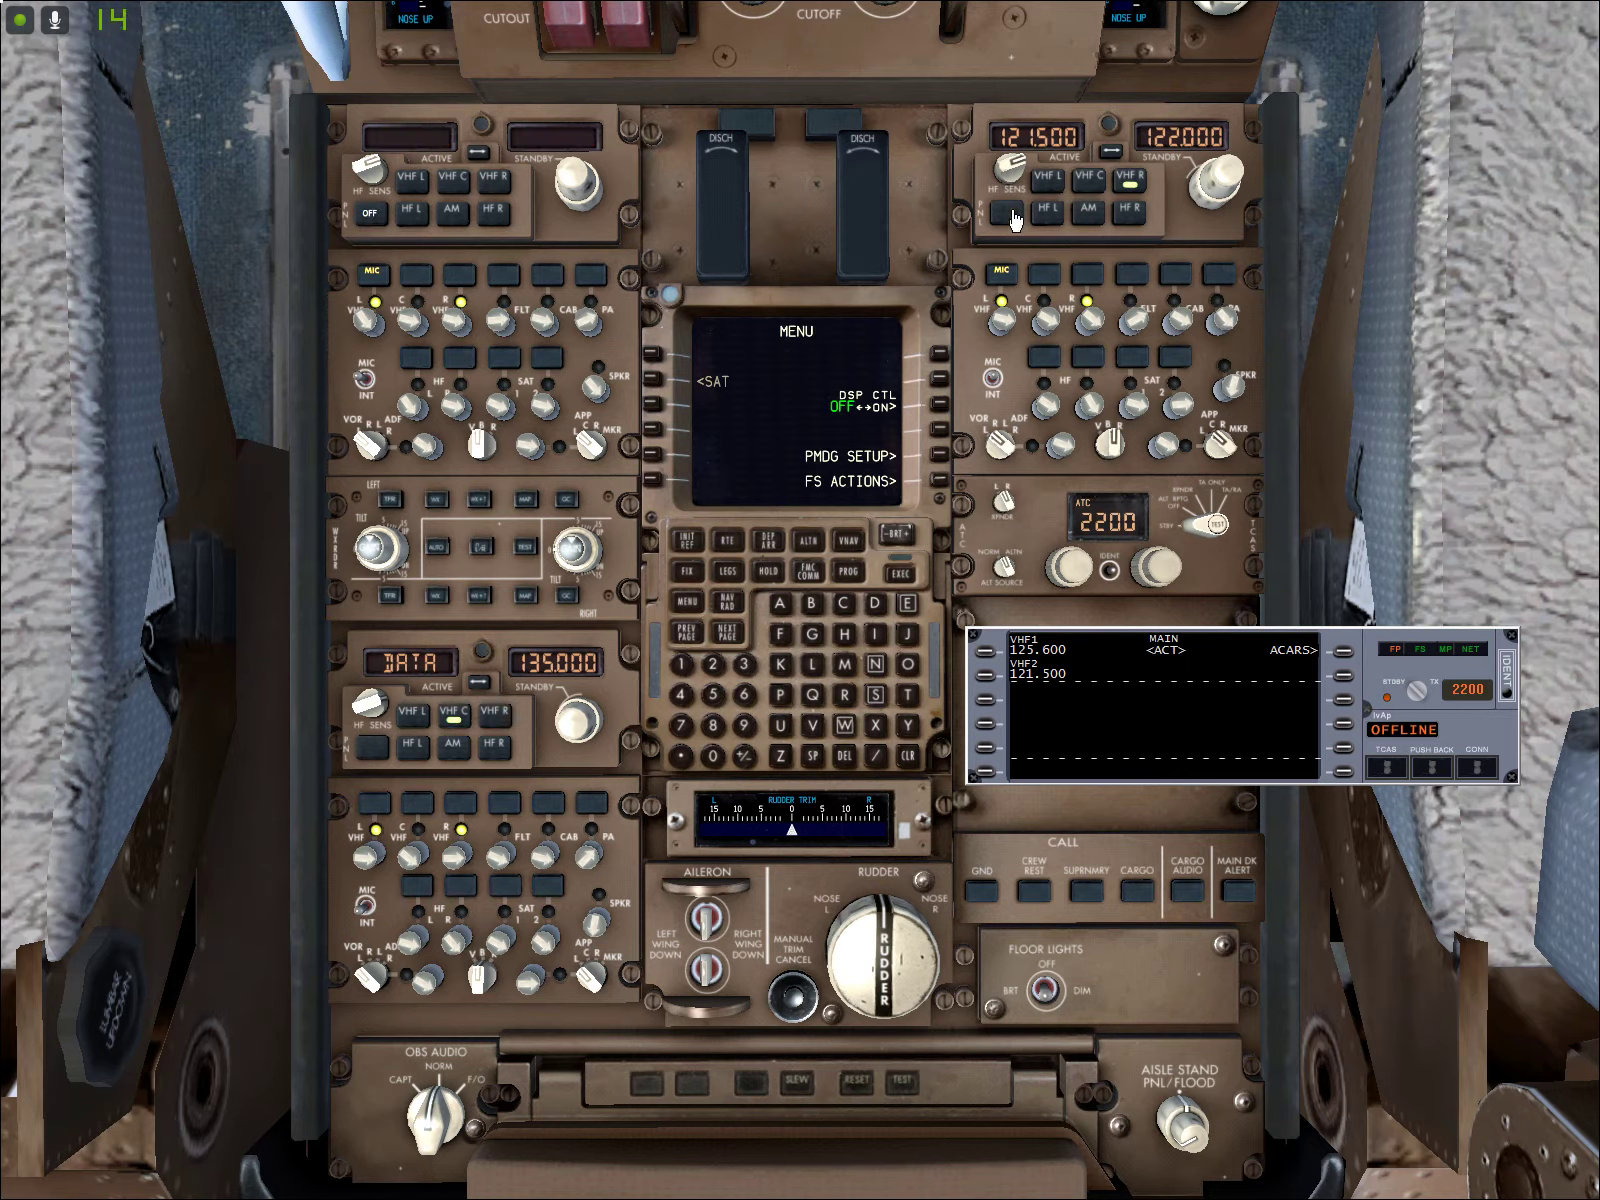
{"action": "left_click", "coordinate": [1005, 215]}
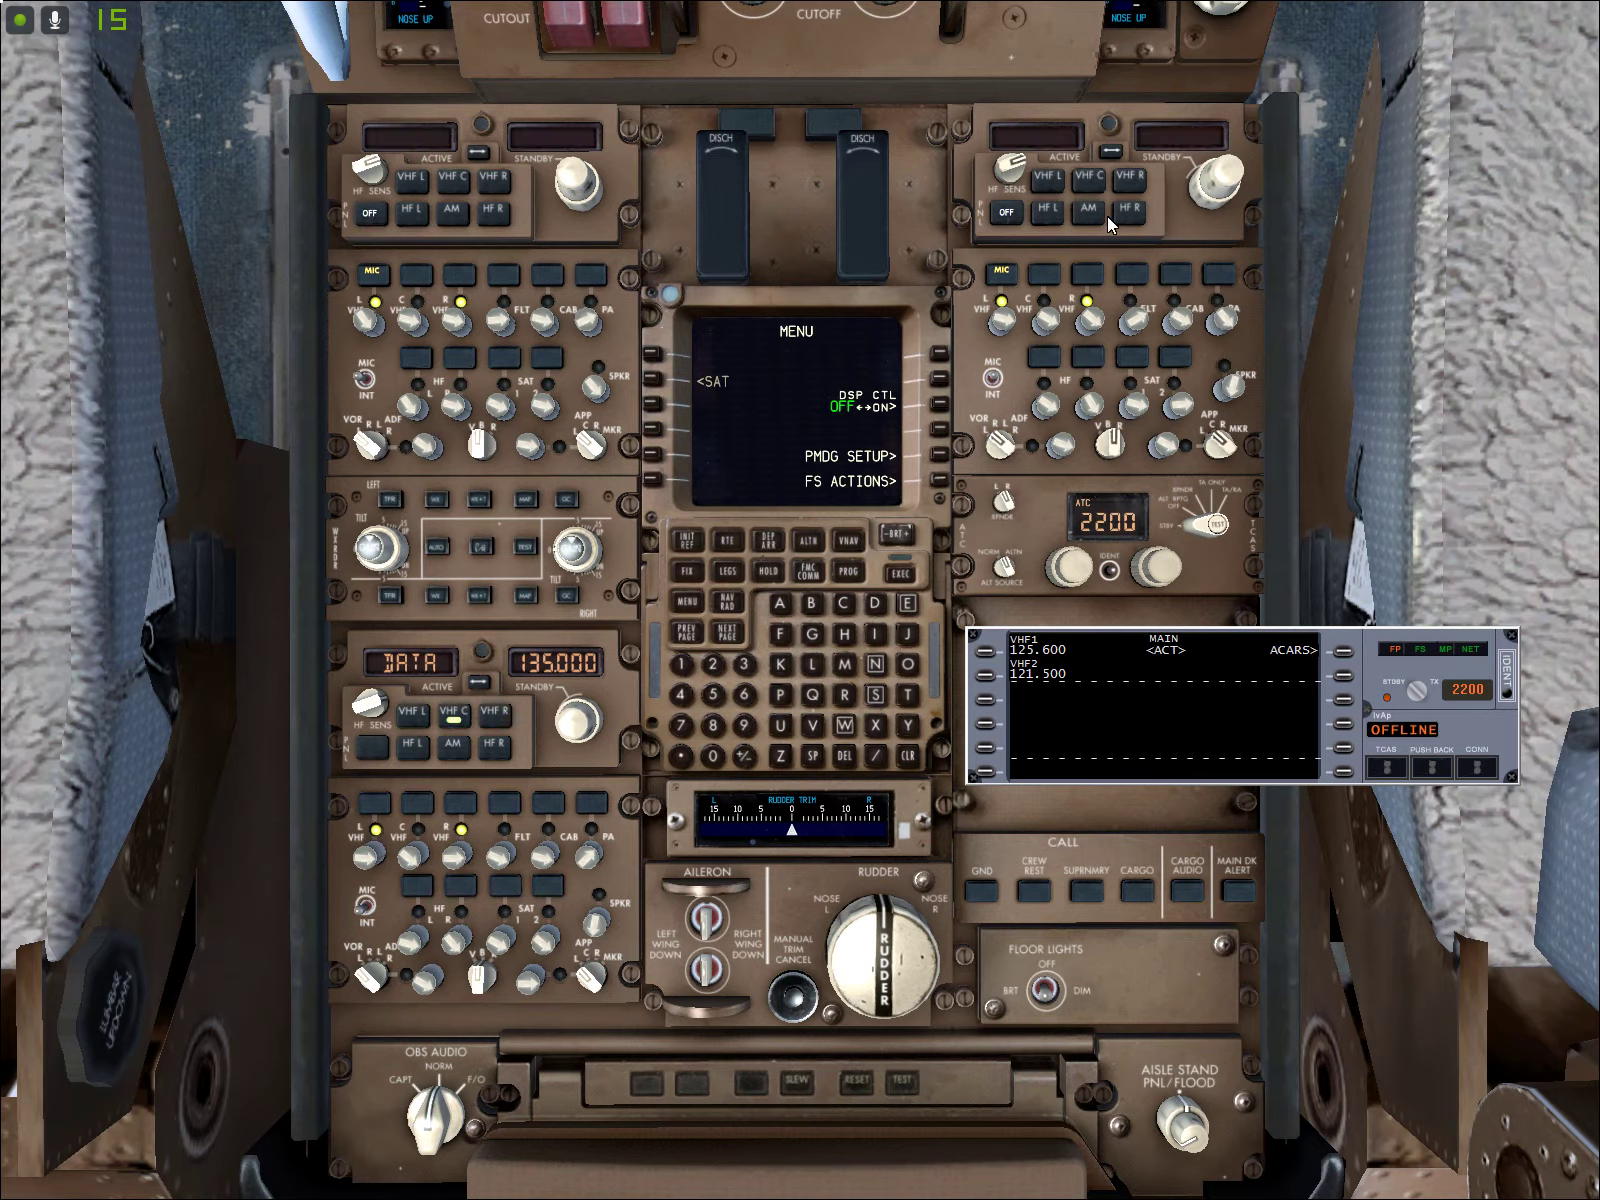
{"action": "left_click", "coordinate": [369, 214]}
{"action": "left_click", "coordinate": [1005, 213]}
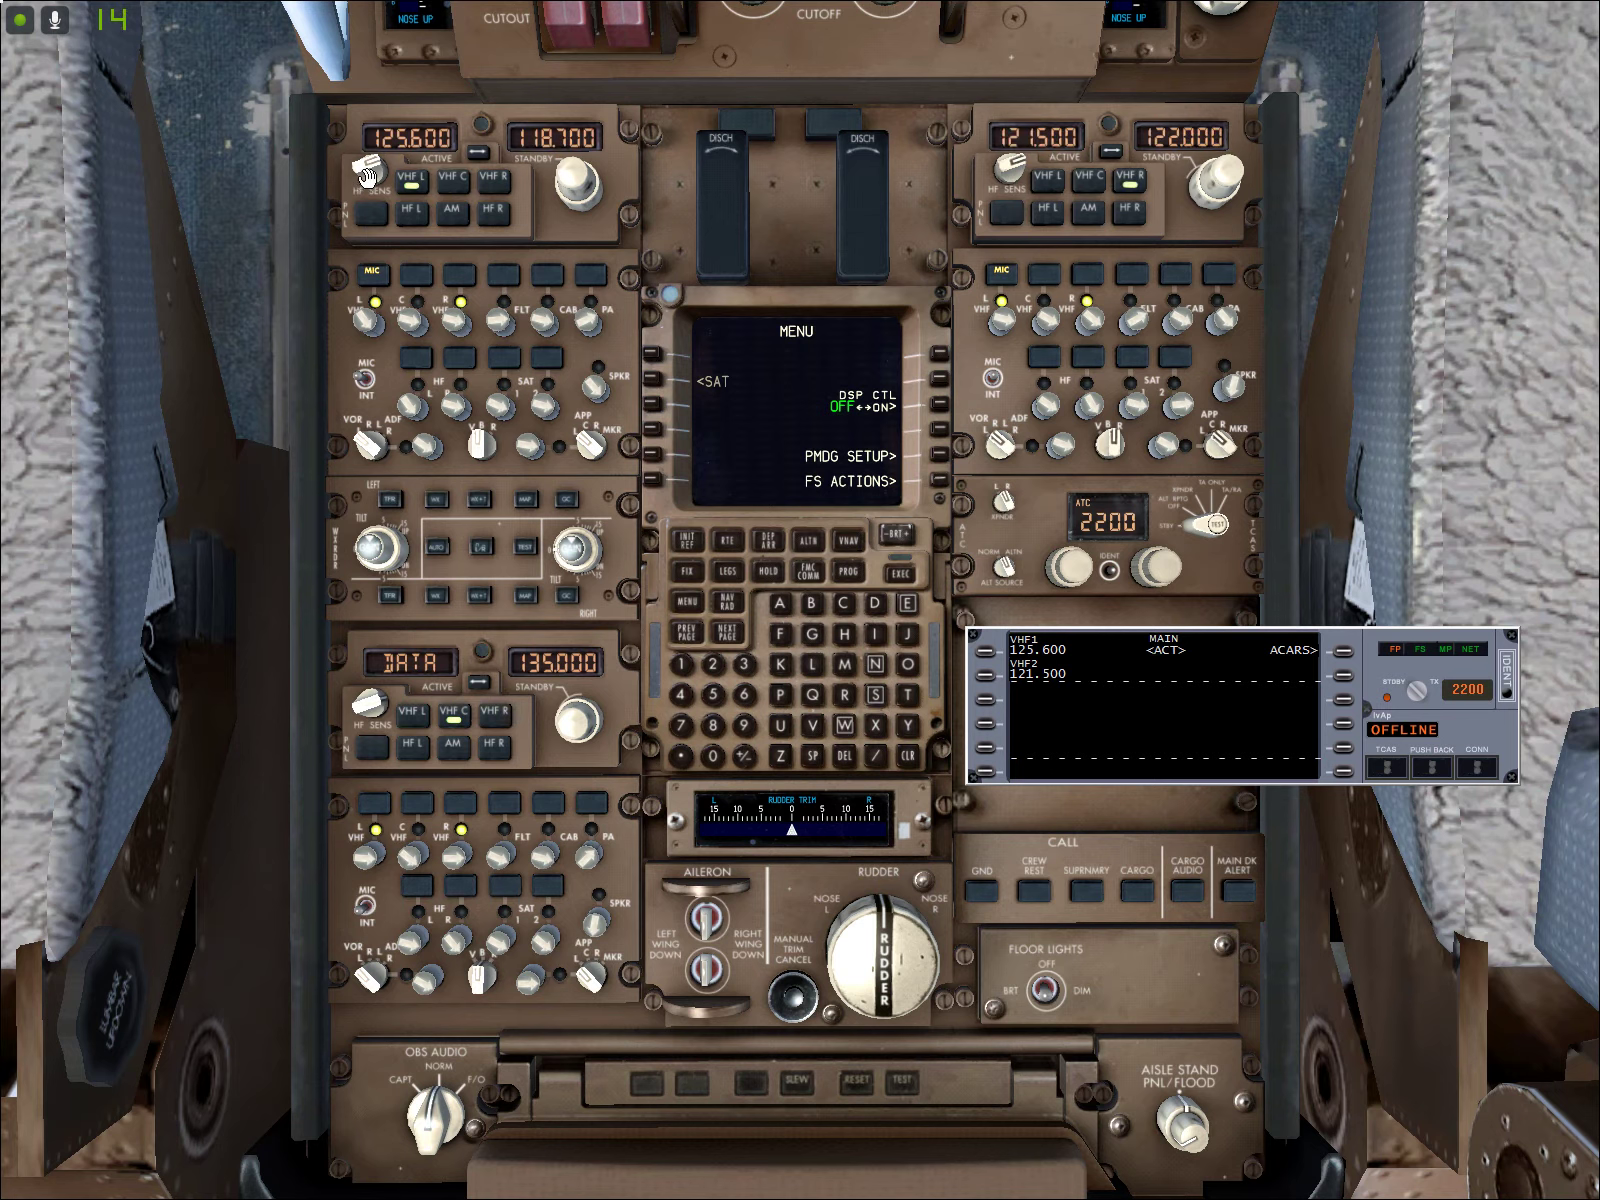
Set the left HF sensitivity knob to about 075
{"action": "scroll", "coordinate": [368, 176], "scroll_direction": "down", "scroll_amount": 2}
{"action": "scroll", "coordinate": [368, 176], "scroll_direction": "up", "scroll_amount": 2}
{"action": "scroll", "coordinate": [370, 176], "scroll_direction": "down", "scroll_amount": 1}
{"action": "scroll", "coordinate": [370, 178], "scroll_direction": "down", "scroll_amount": 1}
{"action": "scroll", "coordinate": [370, 178], "scroll_direction": "down", "scroll_amount": 1}
{"action": "scroll", "coordinate": [370, 178], "scroll_direction": "up", "scroll_amount": 1}
{"action": "scroll", "coordinate": [372, 178], "scroll_direction": "up", "scroll_amount": 1}
{"action": "left_click", "coordinate": [460, 275]}
{"action": "left_click", "coordinate": [546, 276]}
{"action": "left_click", "coordinate": [416, 276]}
{"action": "left_click", "coordinate": [372, 272]}
{"action": "left_click", "coordinate": [362, 325]}
{"action": "left_click", "coordinate": [364, 323]}
{"action": "left_click", "coordinate": [362, 323]}
{"action": "left_click", "coordinate": [367, 322]}
{"action": "left_click", "coordinate": [501, 325]}
{"action": "left_click", "coordinate": [543, 322]}
{"action": "left_click", "coordinate": [589, 322]}
{"action": "left_click", "coordinate": [545, 325]}
{"action": "left_click", "coordinate": [499, 325]}
{"action": "left_click", "coordinate": [585, 321]}
Show the NAV RAD page on the pop-up CDU and enable ADF listening on the captain's audio panel
{"action": "key", "text": "shift+3"}
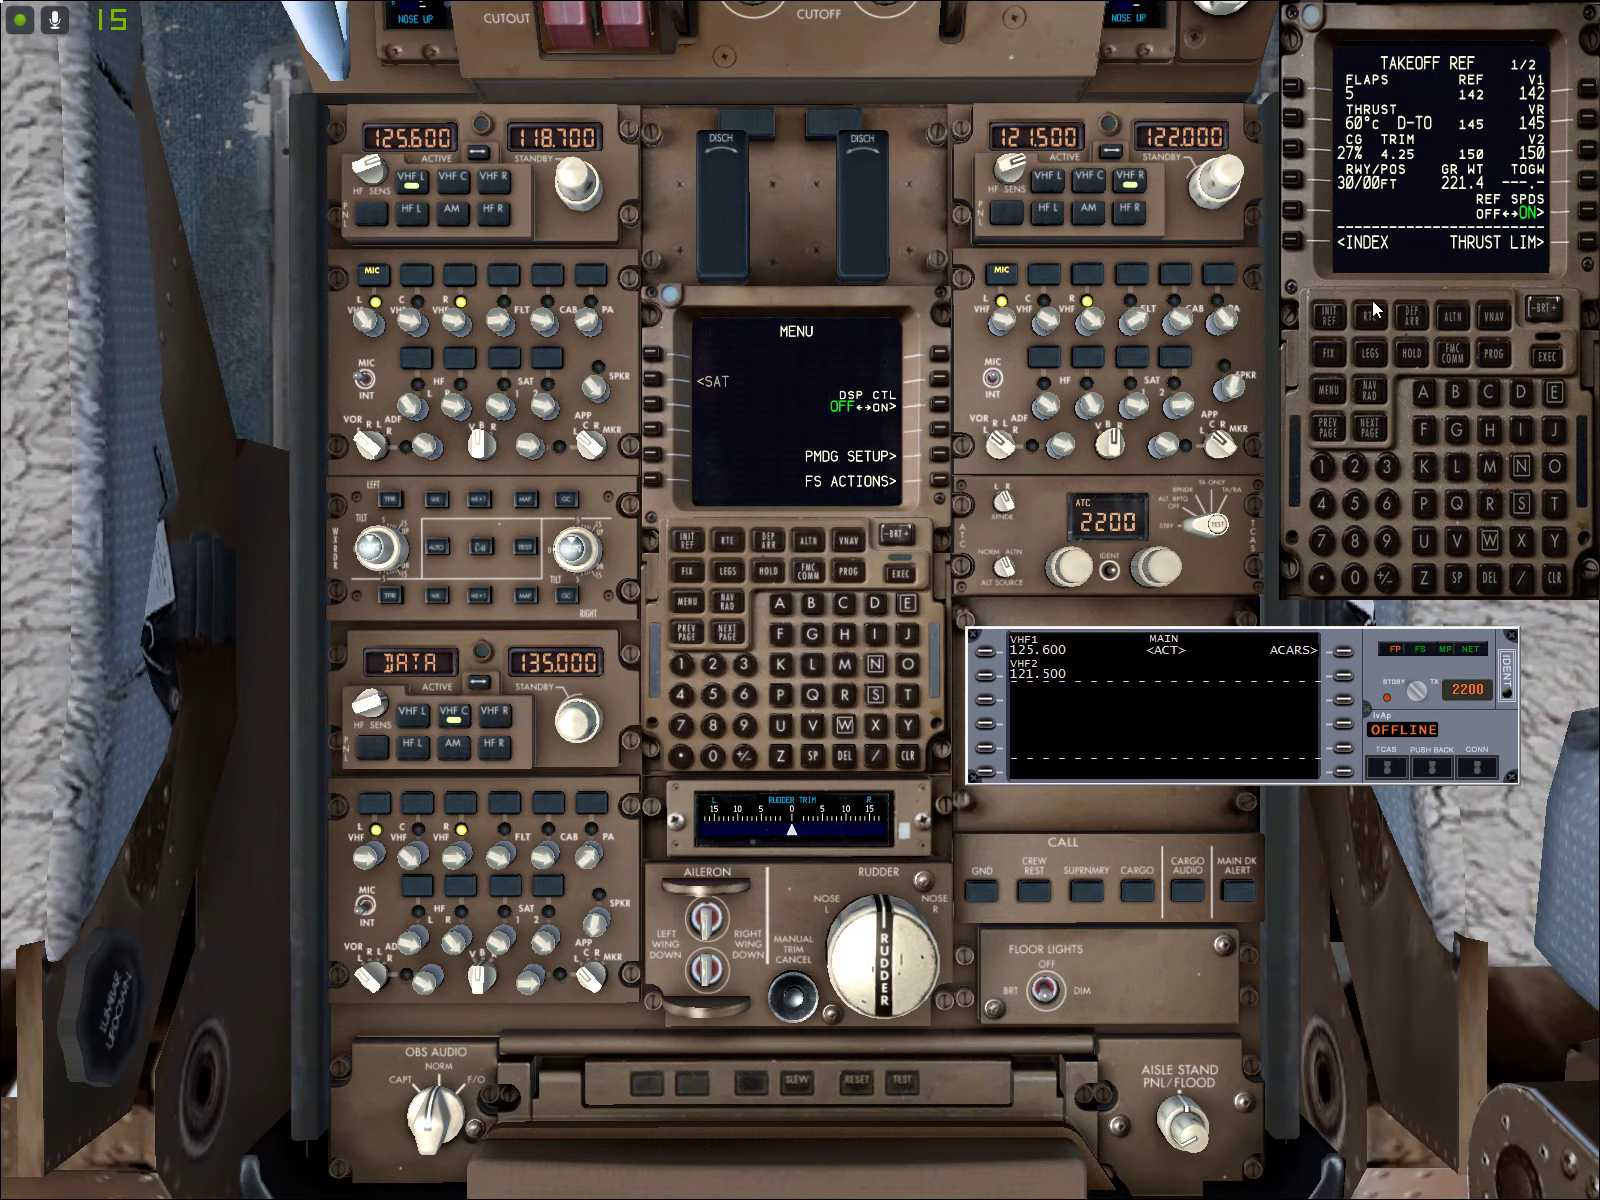
{"action": "left_click", "coordinate": [1372, 396]}
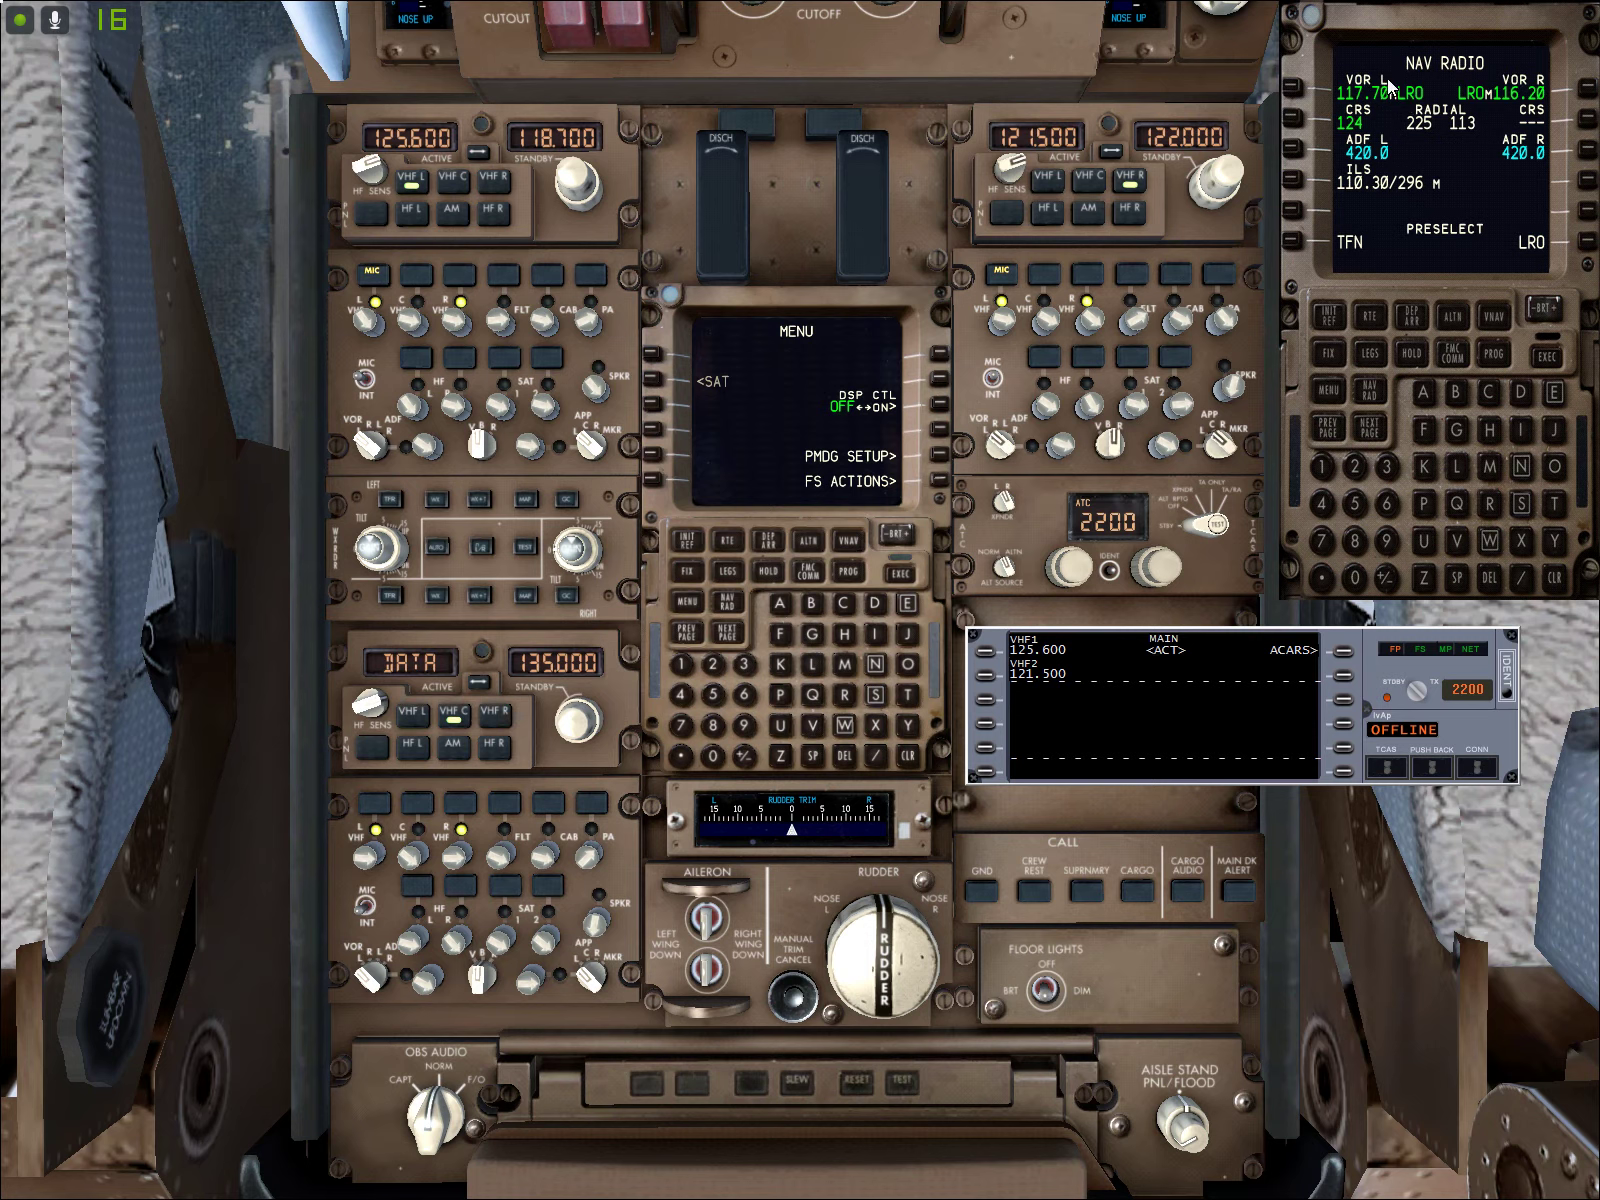
{"action": "left_click", "coordinate": [428, 447]}
Tune the right VOR to TFN (117.70)
{"action": "left_click", "coordinate": [1426, 431]}
{"action": "left_click", "coordinate": [1425, 430]}
{"action": "left_click", "coordinate": [1521, 466]}
{"action": "left_click", "coordinate": [1586, 89]}
{"action": "left_click", "coordinate": [421, 456]}
{"action": "left_click", "coordinate": [426, 452]}
{"action": "left_click", "coordinate": [426, 452]}
{"action": "left_click", "coordinate": [372, 452]}
{"action": "left_click", "coordinate": [426, 447]}
{"action": "scroll", "coordinate": [490, 445], "scroll_direction": "up", "scroll_amount": 3}
{"action": "scroll", "coordinate": [474, 450], "scroll_direction": "down", "scroll_amount": 2}
{"action": "scroll", "coordinate": [478, 455], "scroll_direction": "up", "scroll_amount": 1}
{"action": "scroll", "coordinate": [477, 454], "scroll_direction": "down", "scroll_amount": 1}
{"action": "left_click", "coordinate": [478, 450]}
{"action": "left_click", "coordinate": [478, 442]}
{"action": "left_click", "coordinate": [530, 447]}
{"action": "left_click", "coordinate": [591, 447]}
{"action": "left_click", "coordinate": [596, 393]}
{"action": "left_click", "coordinate": [595, 395]}
Pan the cockpit view down to the pedestal radios, then tilt up to reveal the fuel cutoff switches
{"action": "key", "text": "F9"}
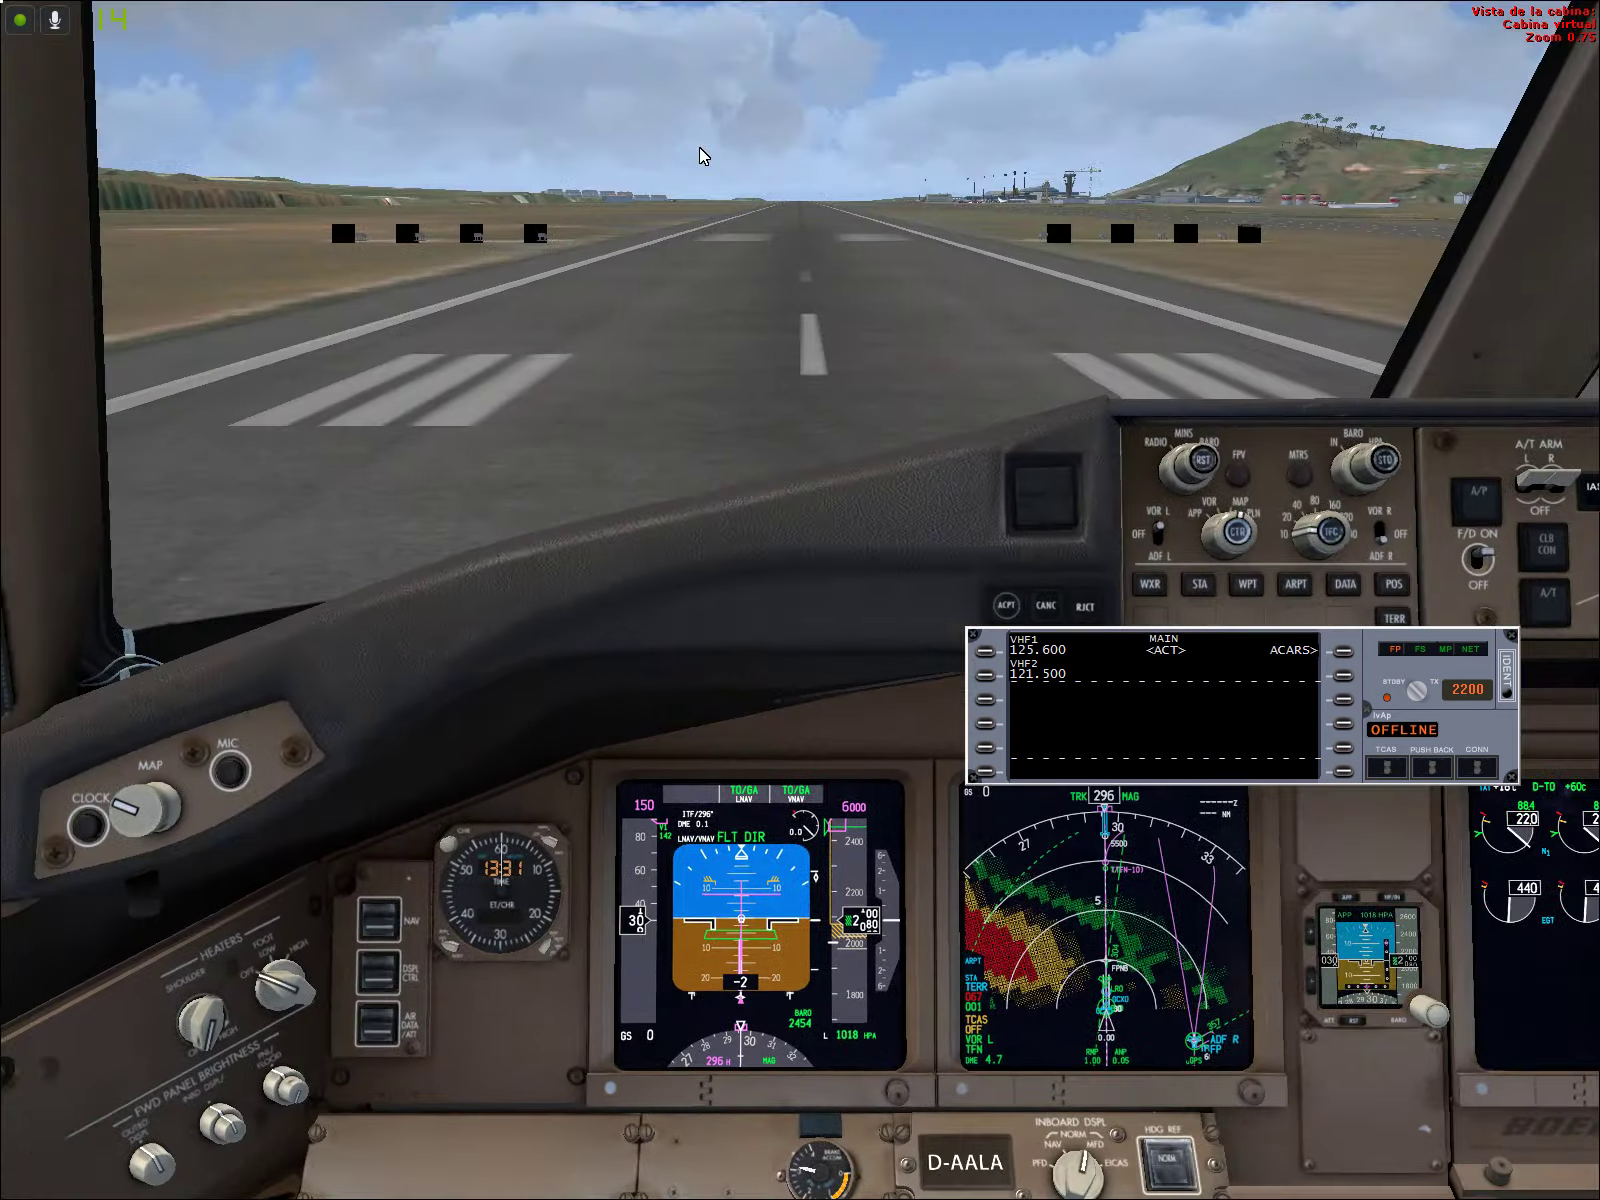
{"action": "key", "text": "a"}
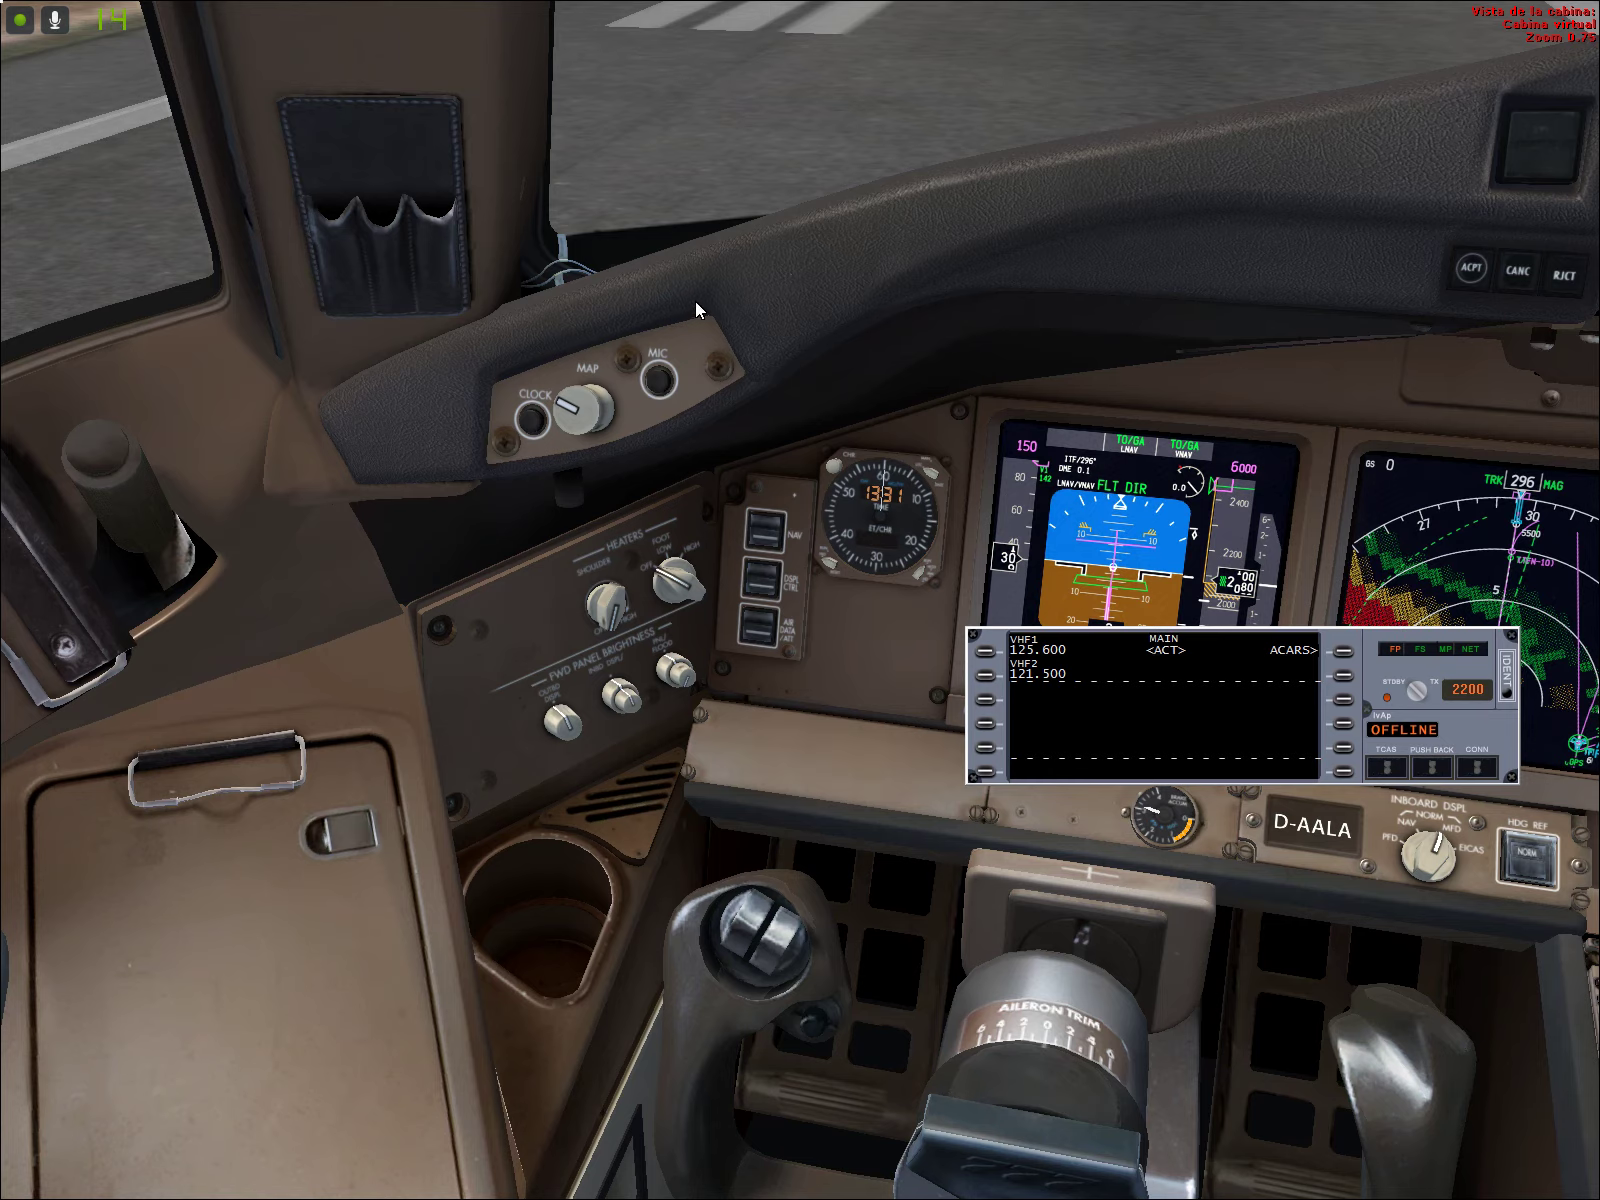
{"action": "key", "text": "a"}
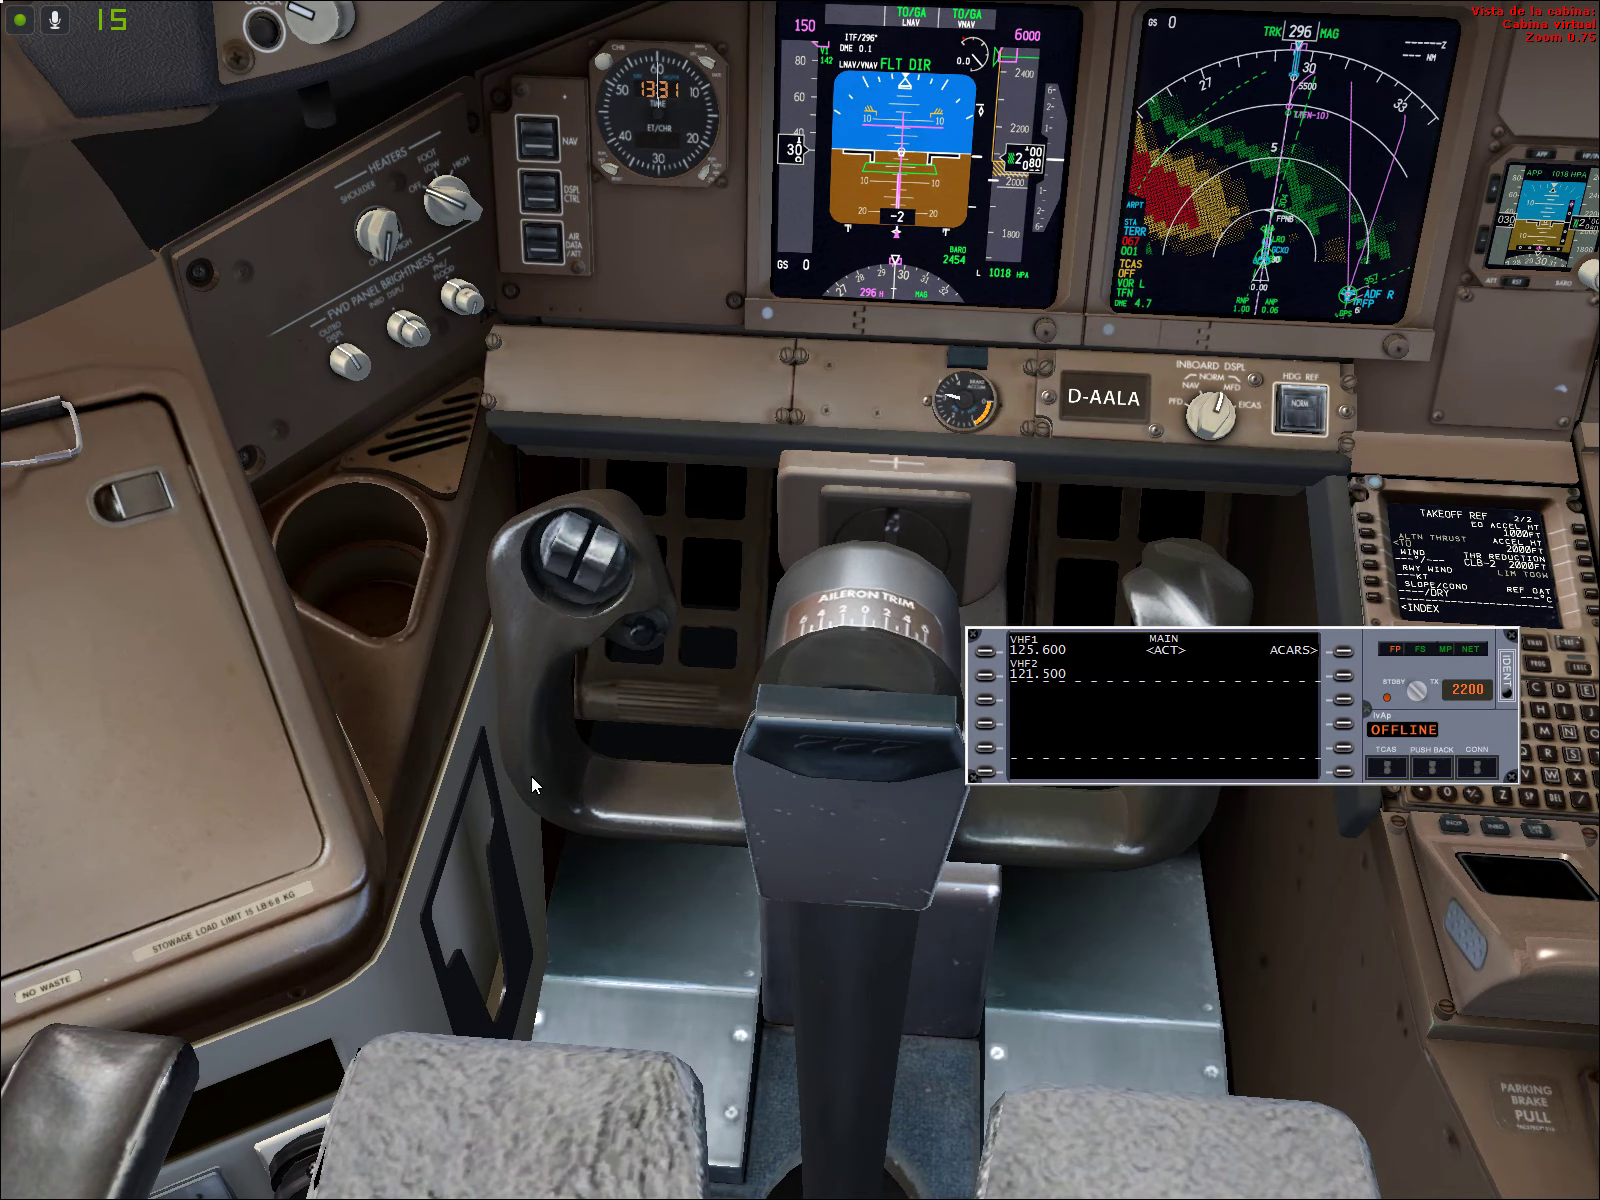
{"action": "key", "text": "a"}
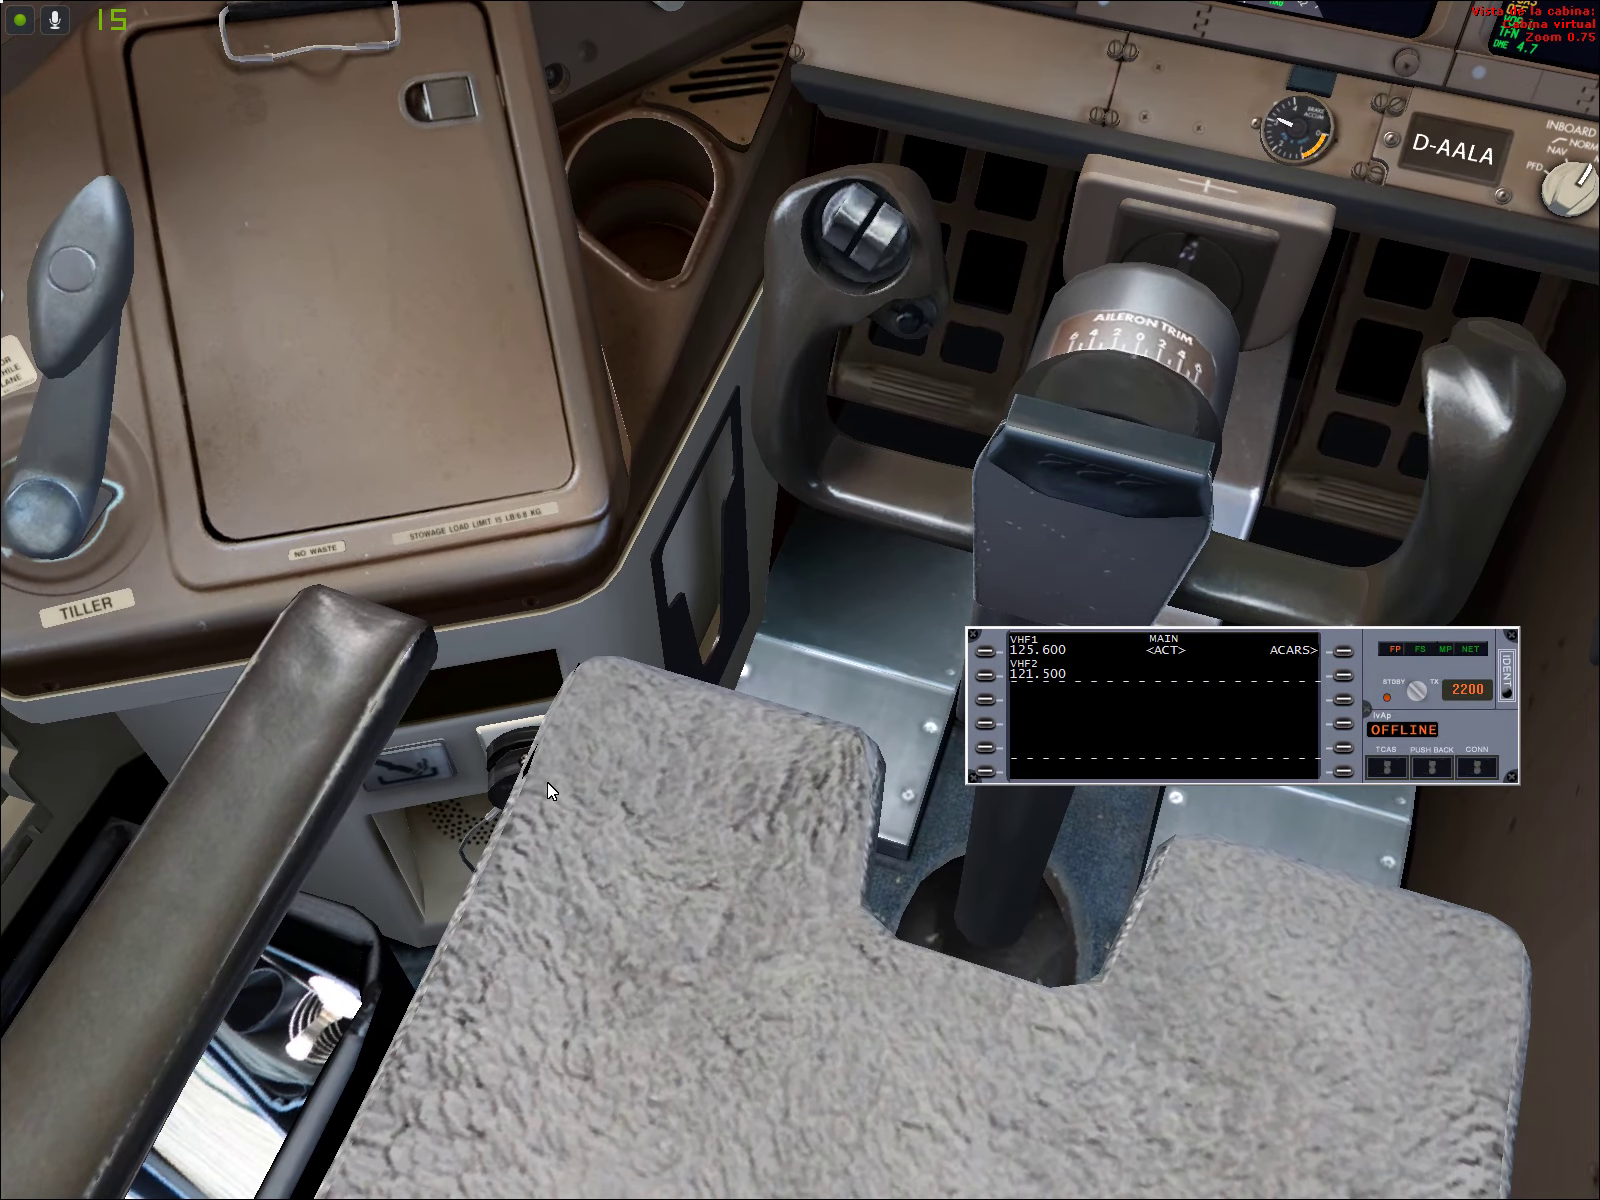
{"action": "key", "text": "a"}
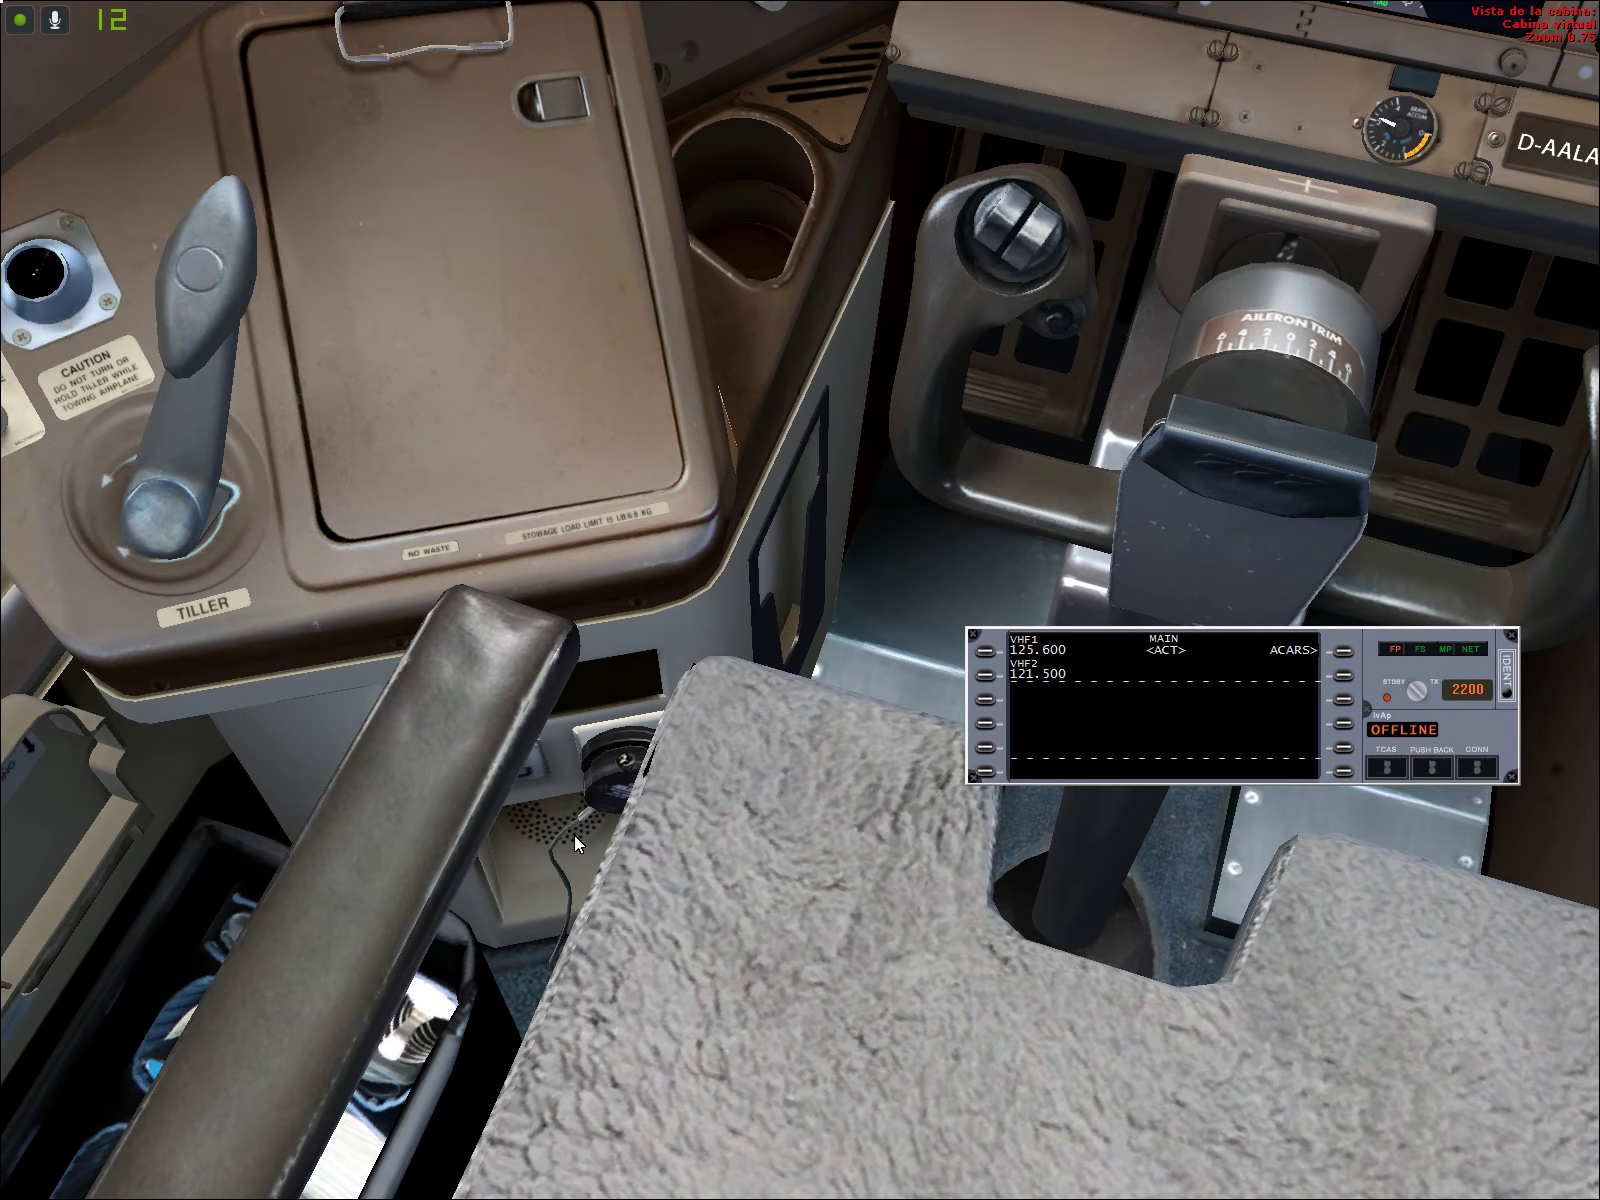
{"action": "key", "text": "a"}
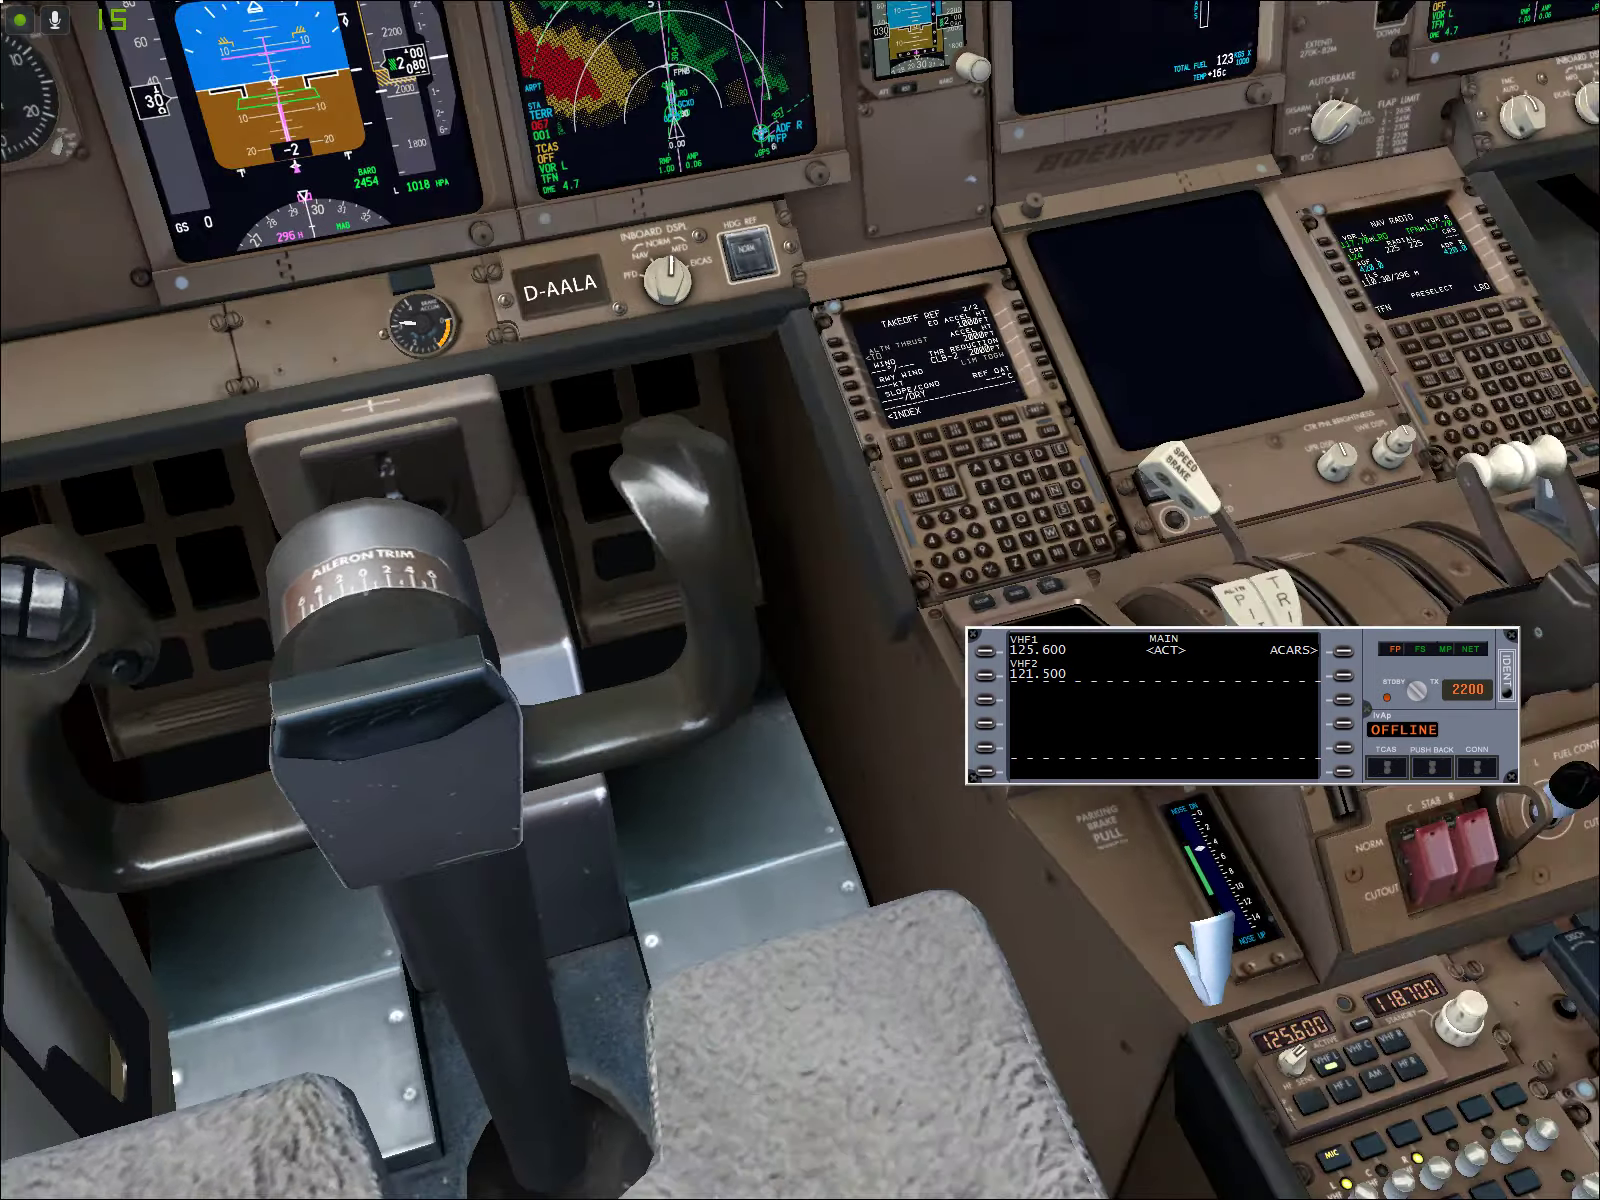
{"action": "key", "text": "a"}
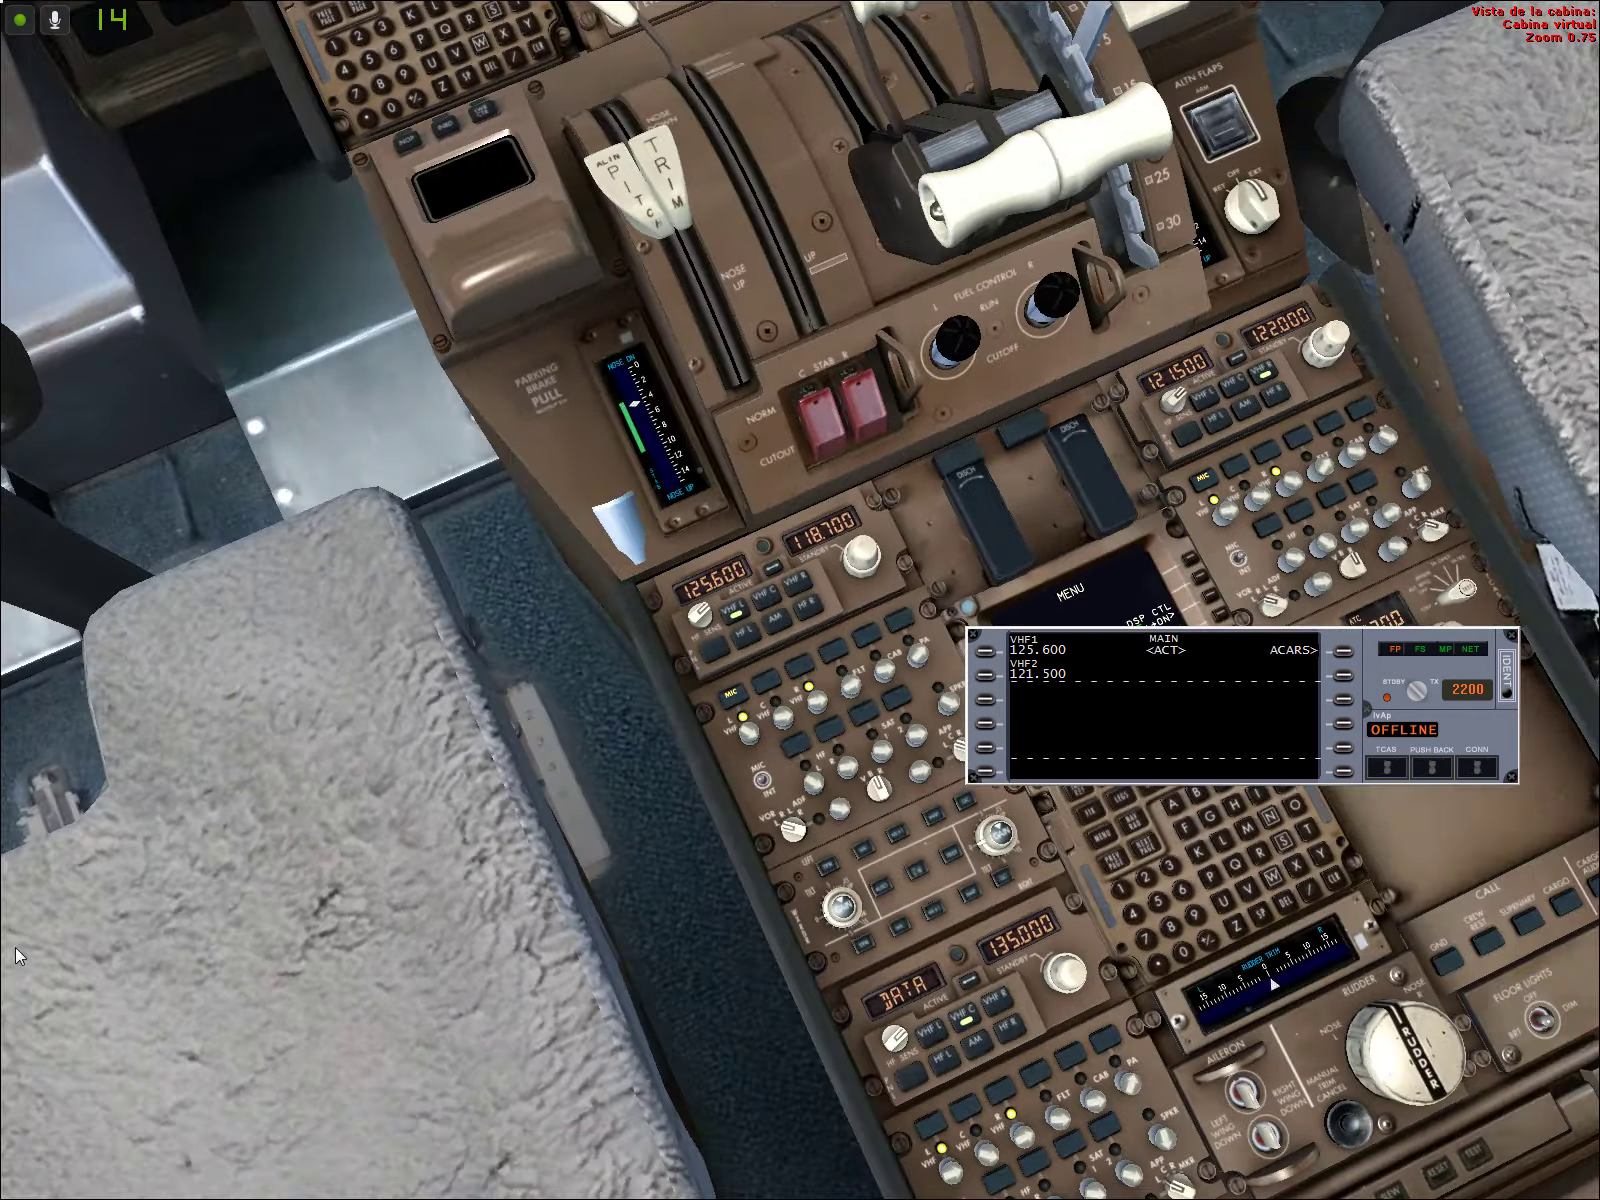
{"action": "key", "text": "a"}
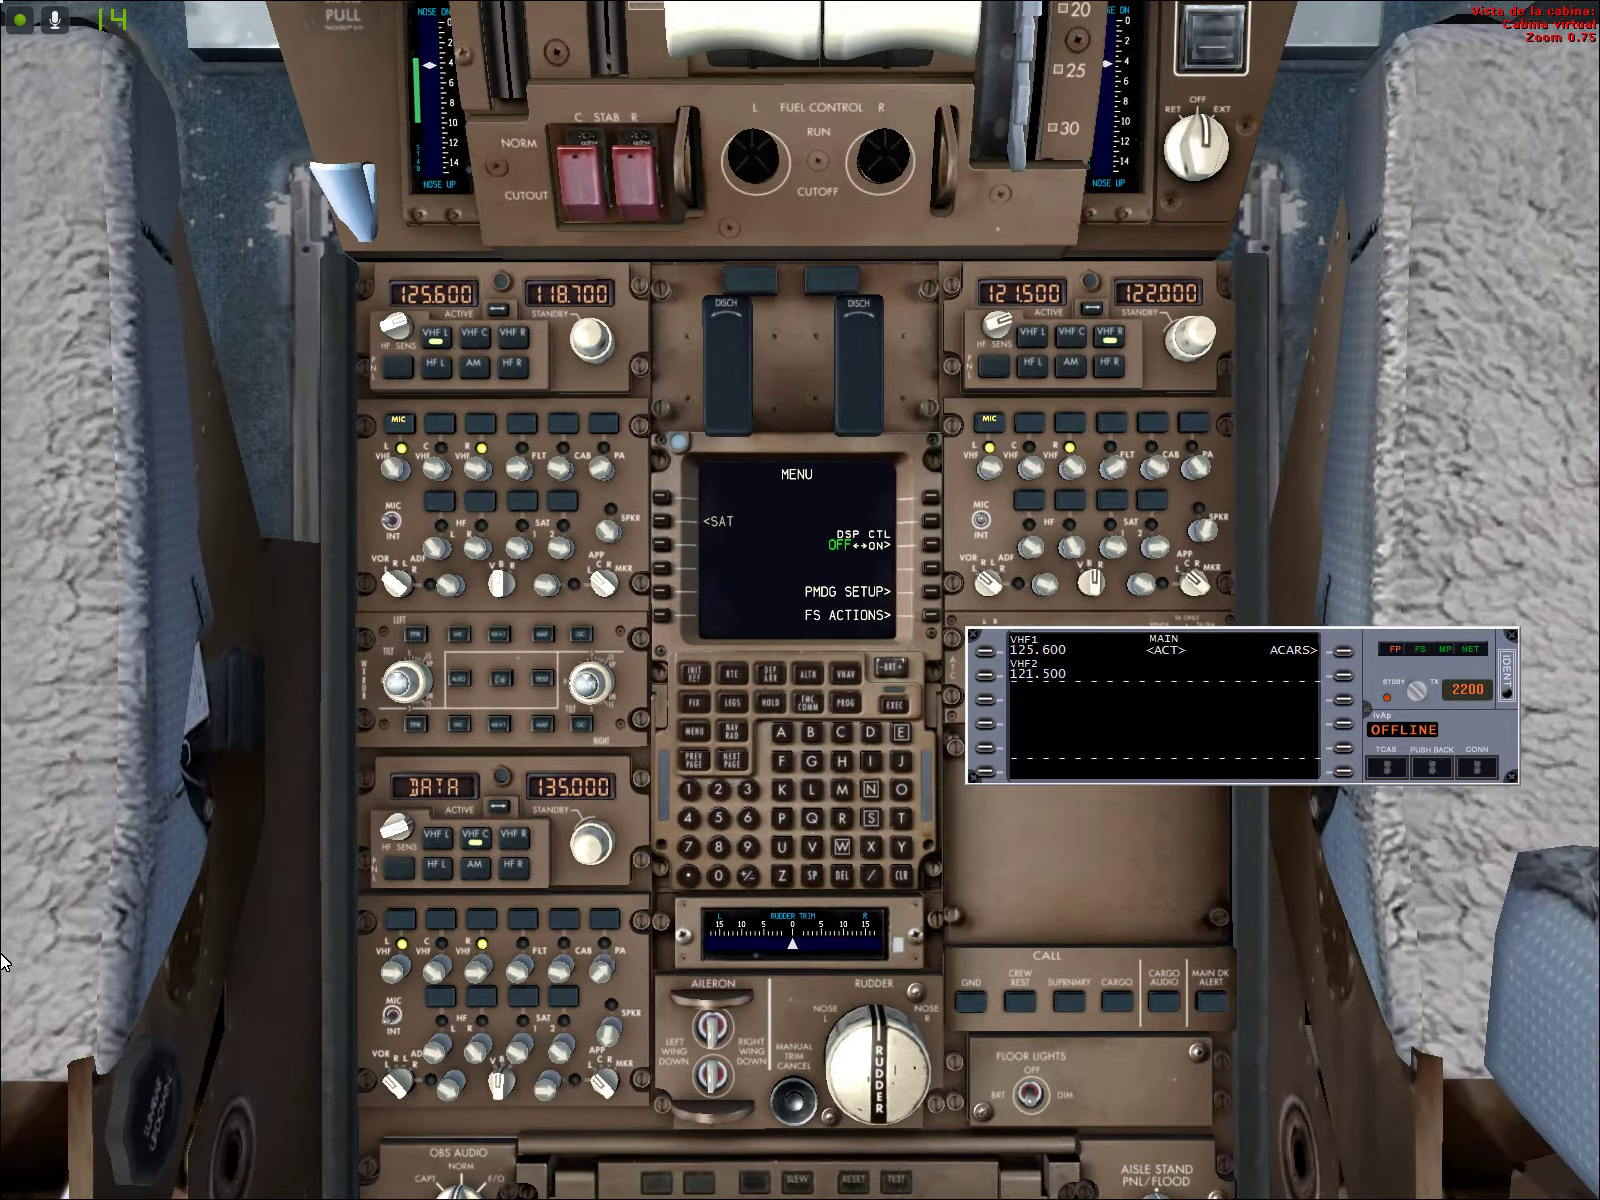
{"action": "key", "text": "a"}
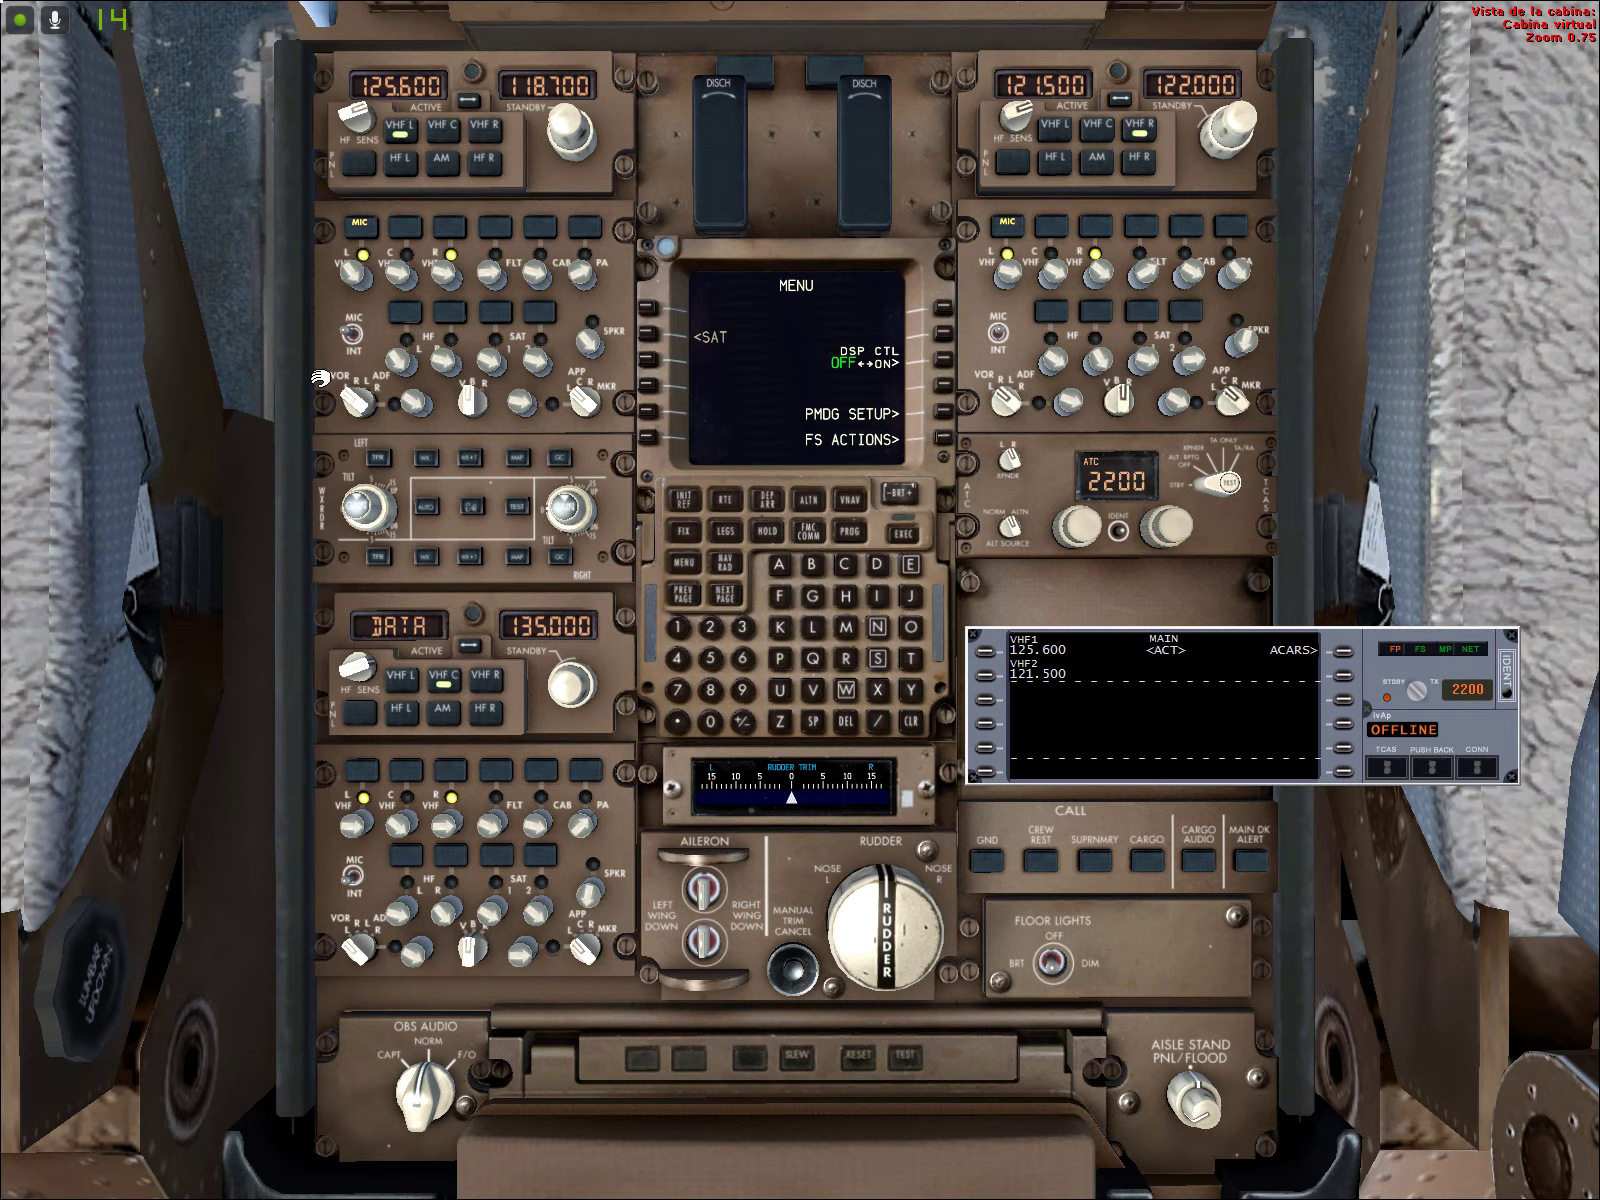
{"action": "key", "text": "shift+Return"}
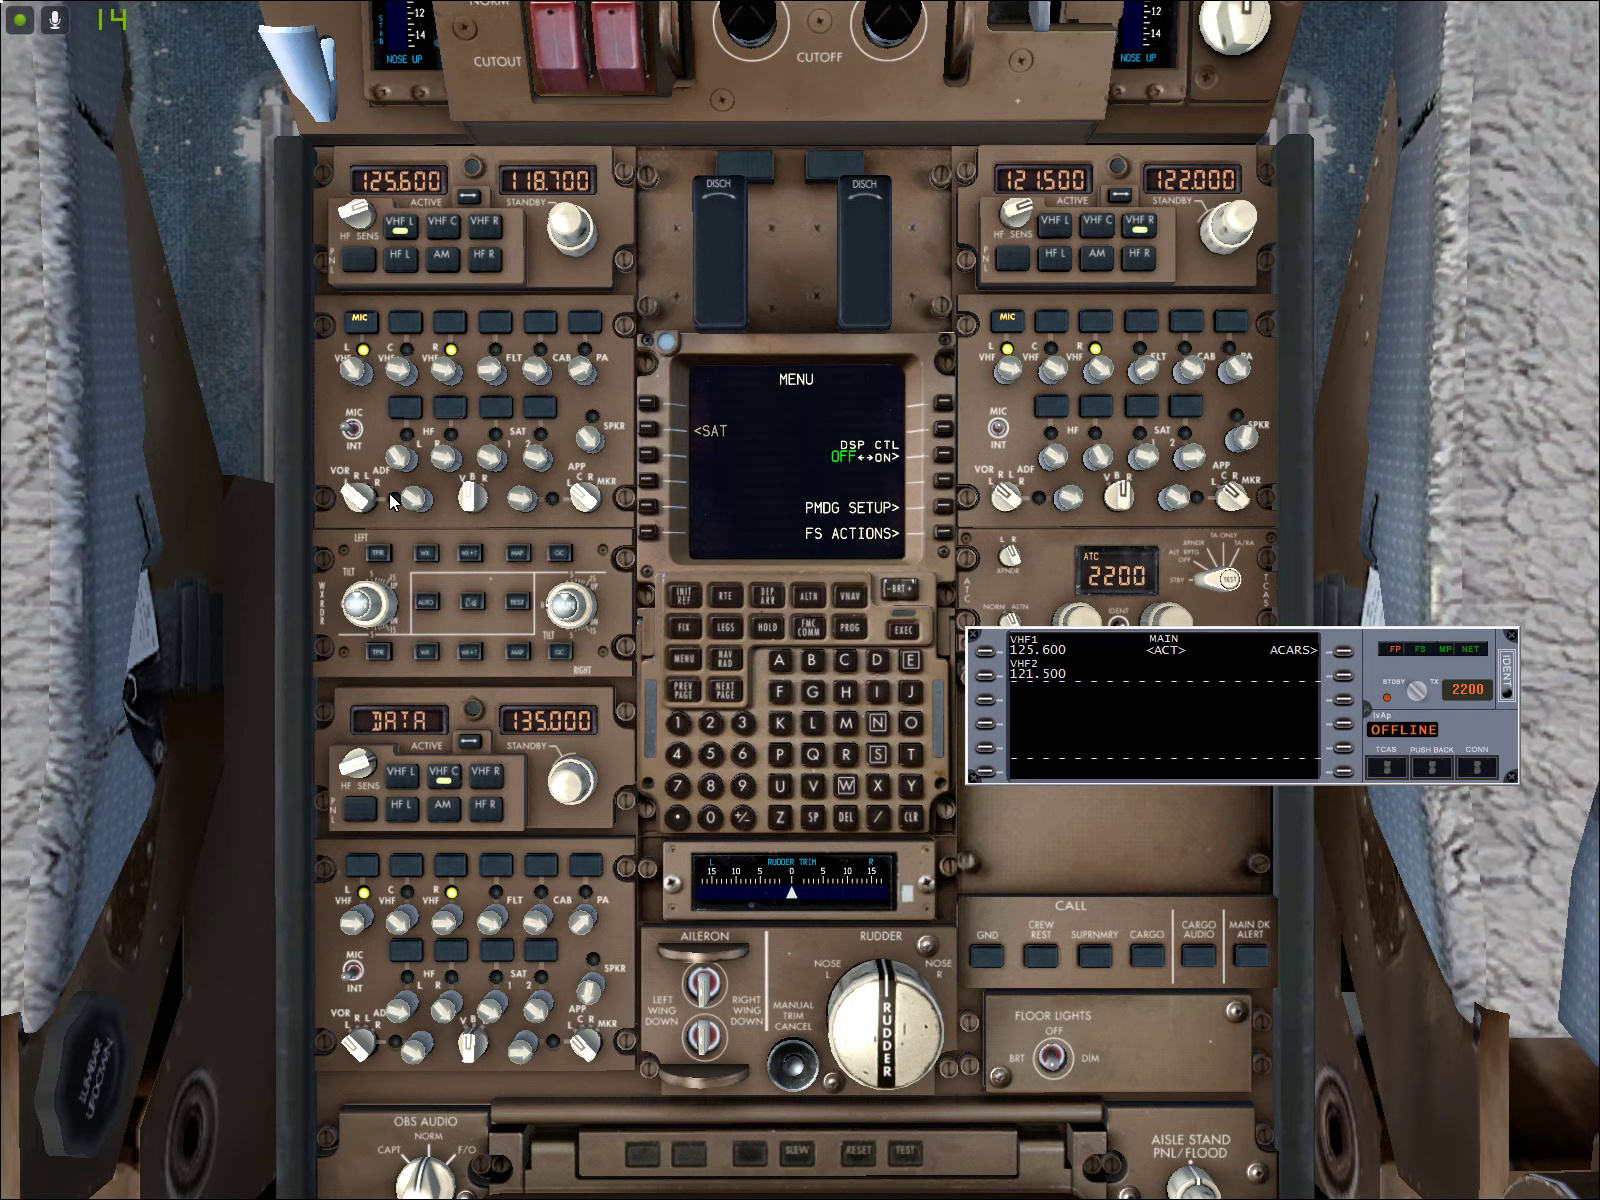
Make 122.000 the active right VHF frequency with 121.500 on standby
{"action": "left_click", "coordinate": [1116, 197]}
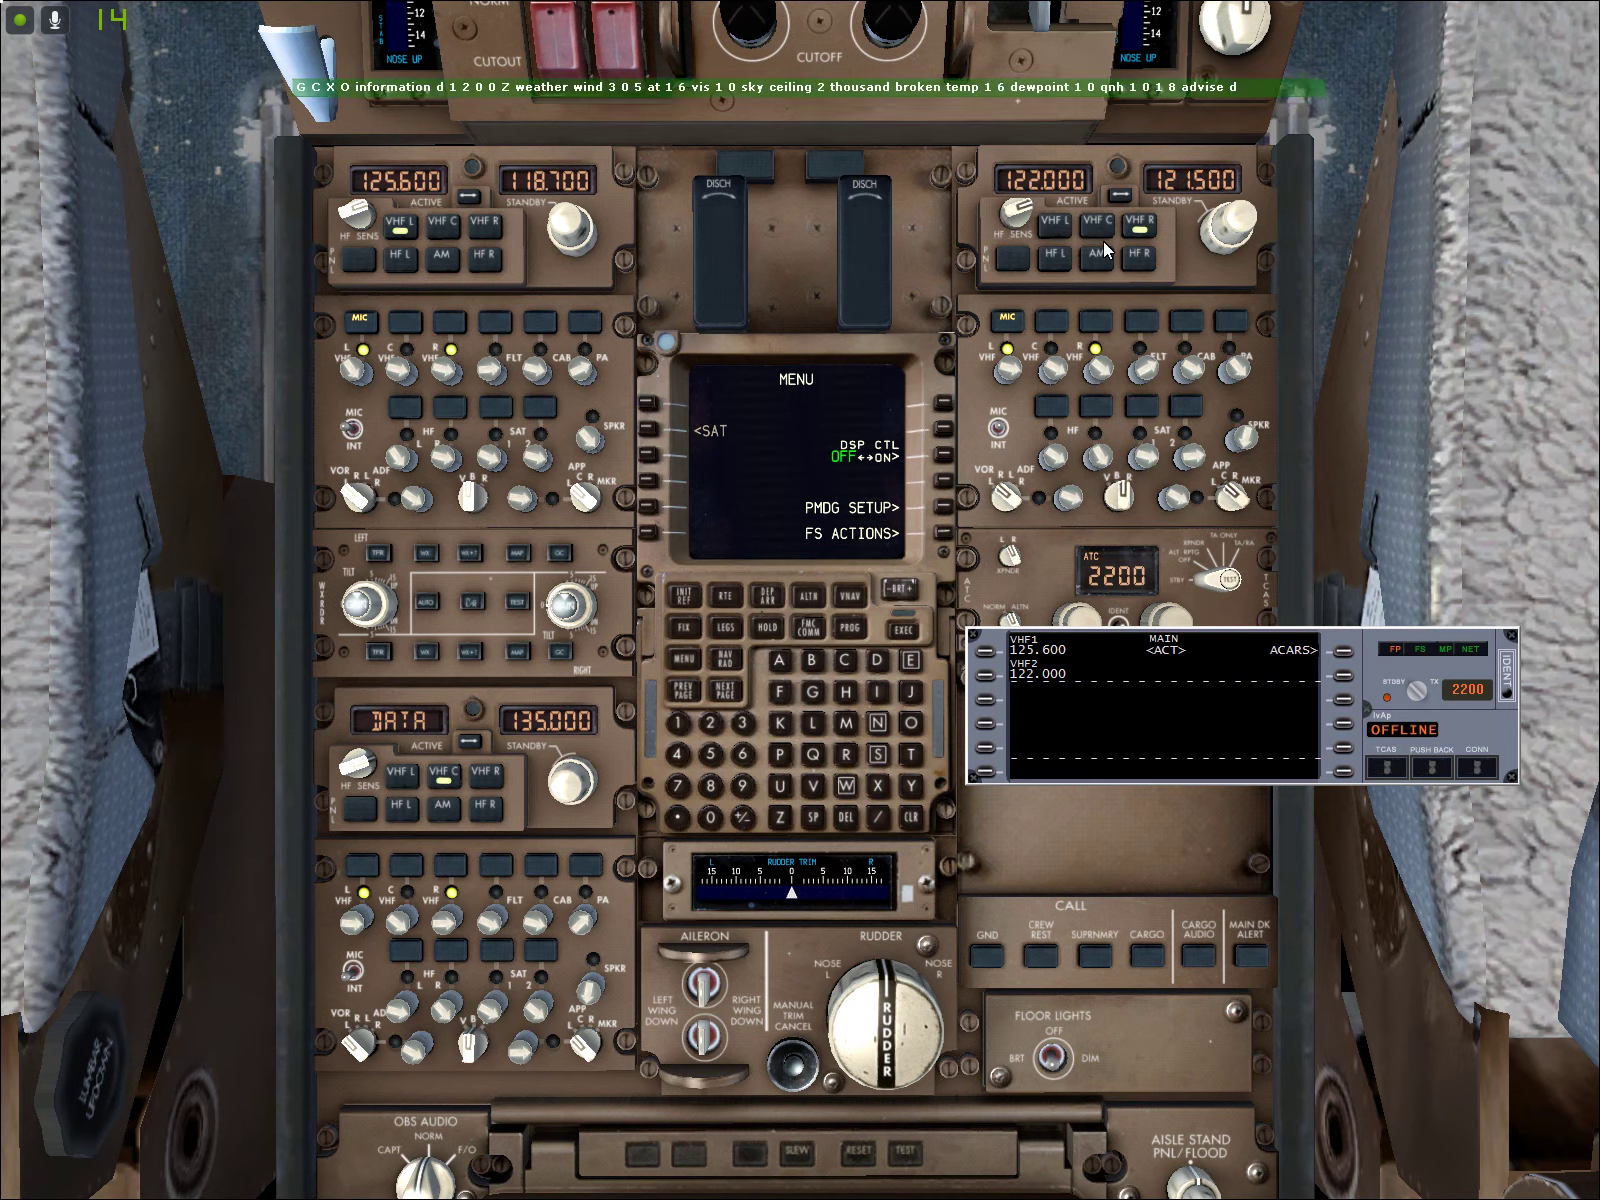
{"action": "left_click", "coordinate": [1123, 200]}
{"action": "left_click", "coordinate": [446, 375]}
{"action": "left_click", "coordinate": [1124, 200]}
Cycle the right VHF receiver off and back on, and move the ivAp panel lower
{"action": "left_click", "coordinate": [1101, 374]}
{"action": "left_click", "coordinate": [1101, 384]}
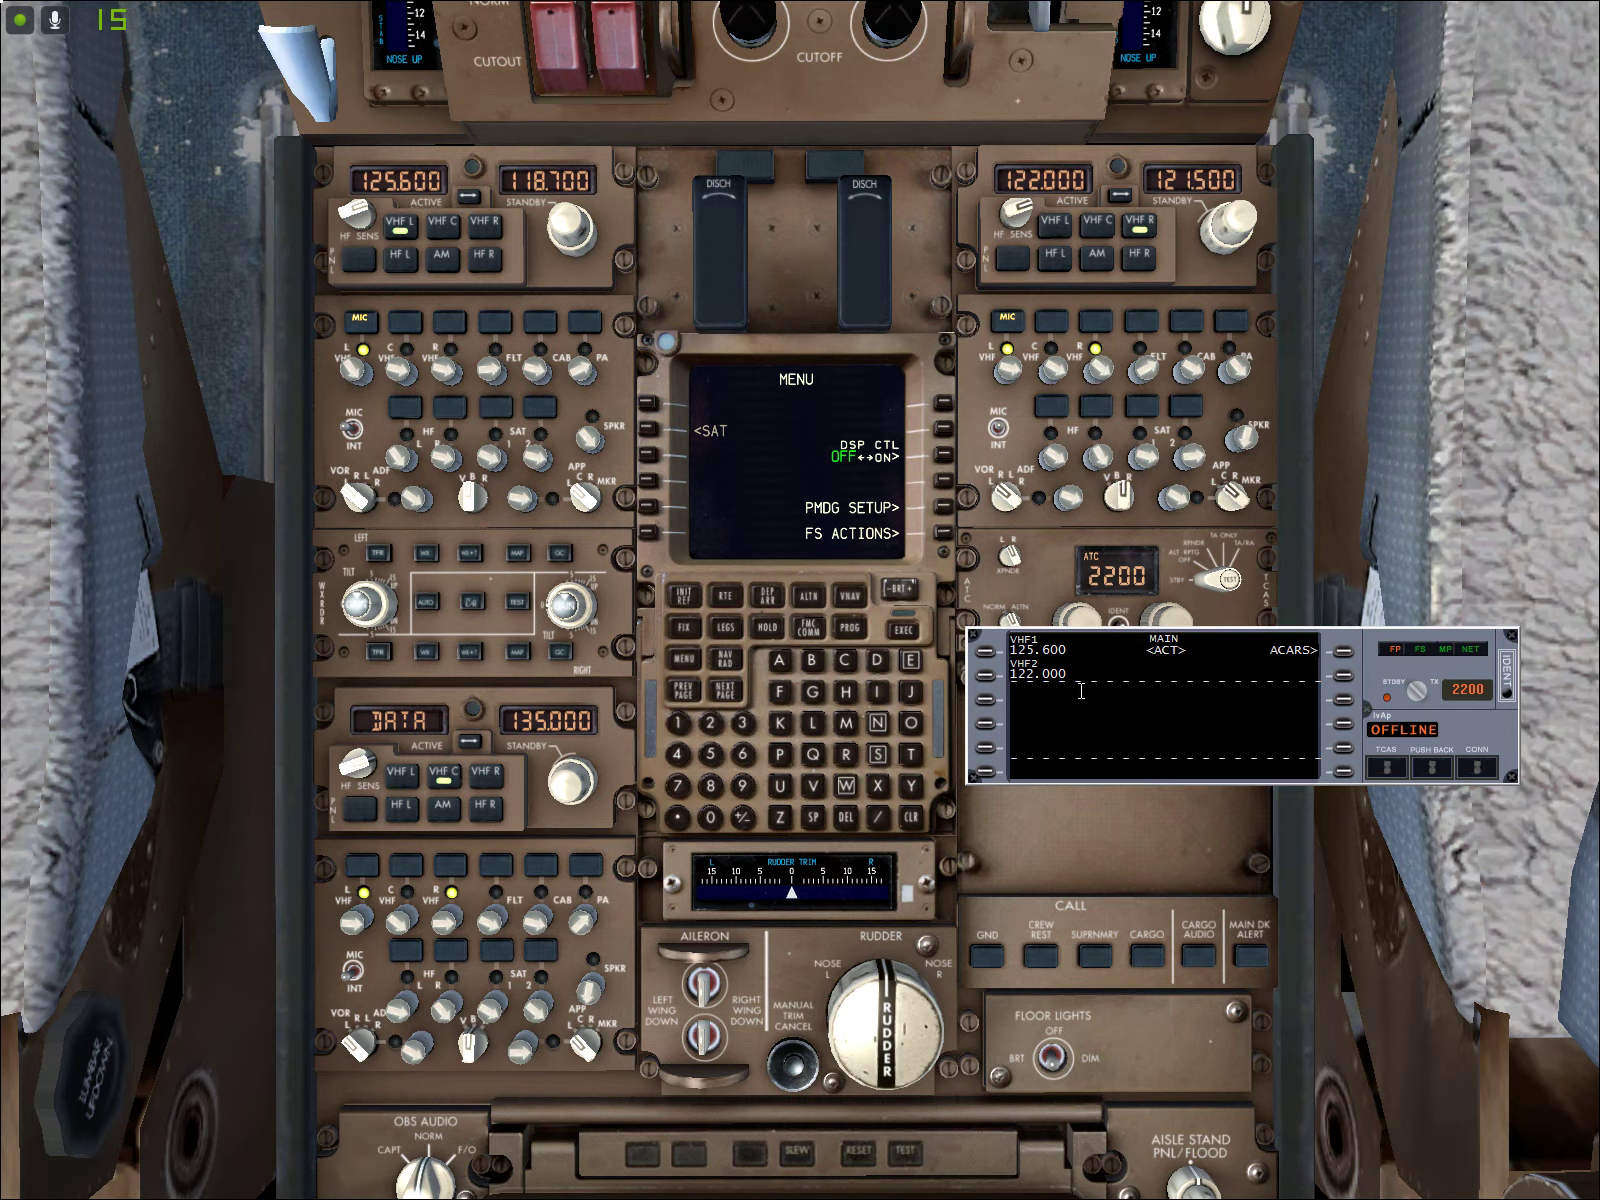
{"action": "left_click_drag", "start_coordinate": [1105, 660], "coordinate": [1115, 720]}
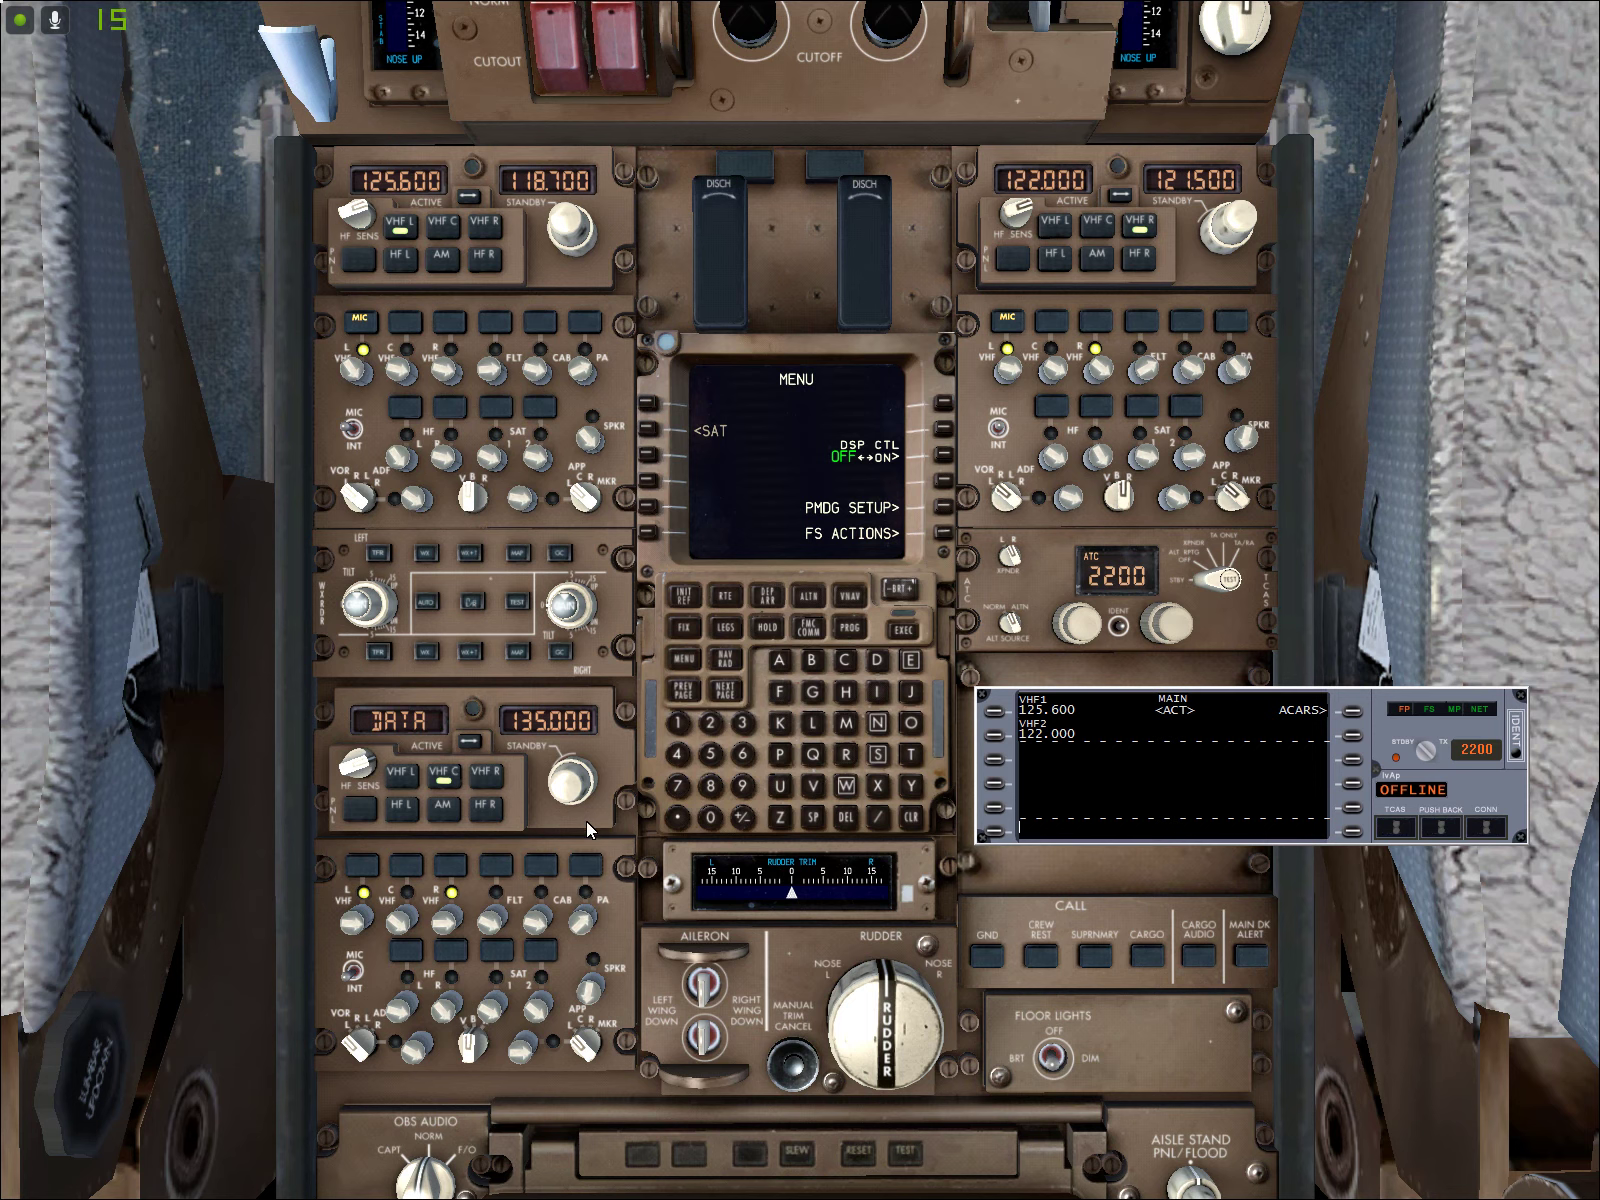
{"action": "left_click", "coordinate": [468, 741]}
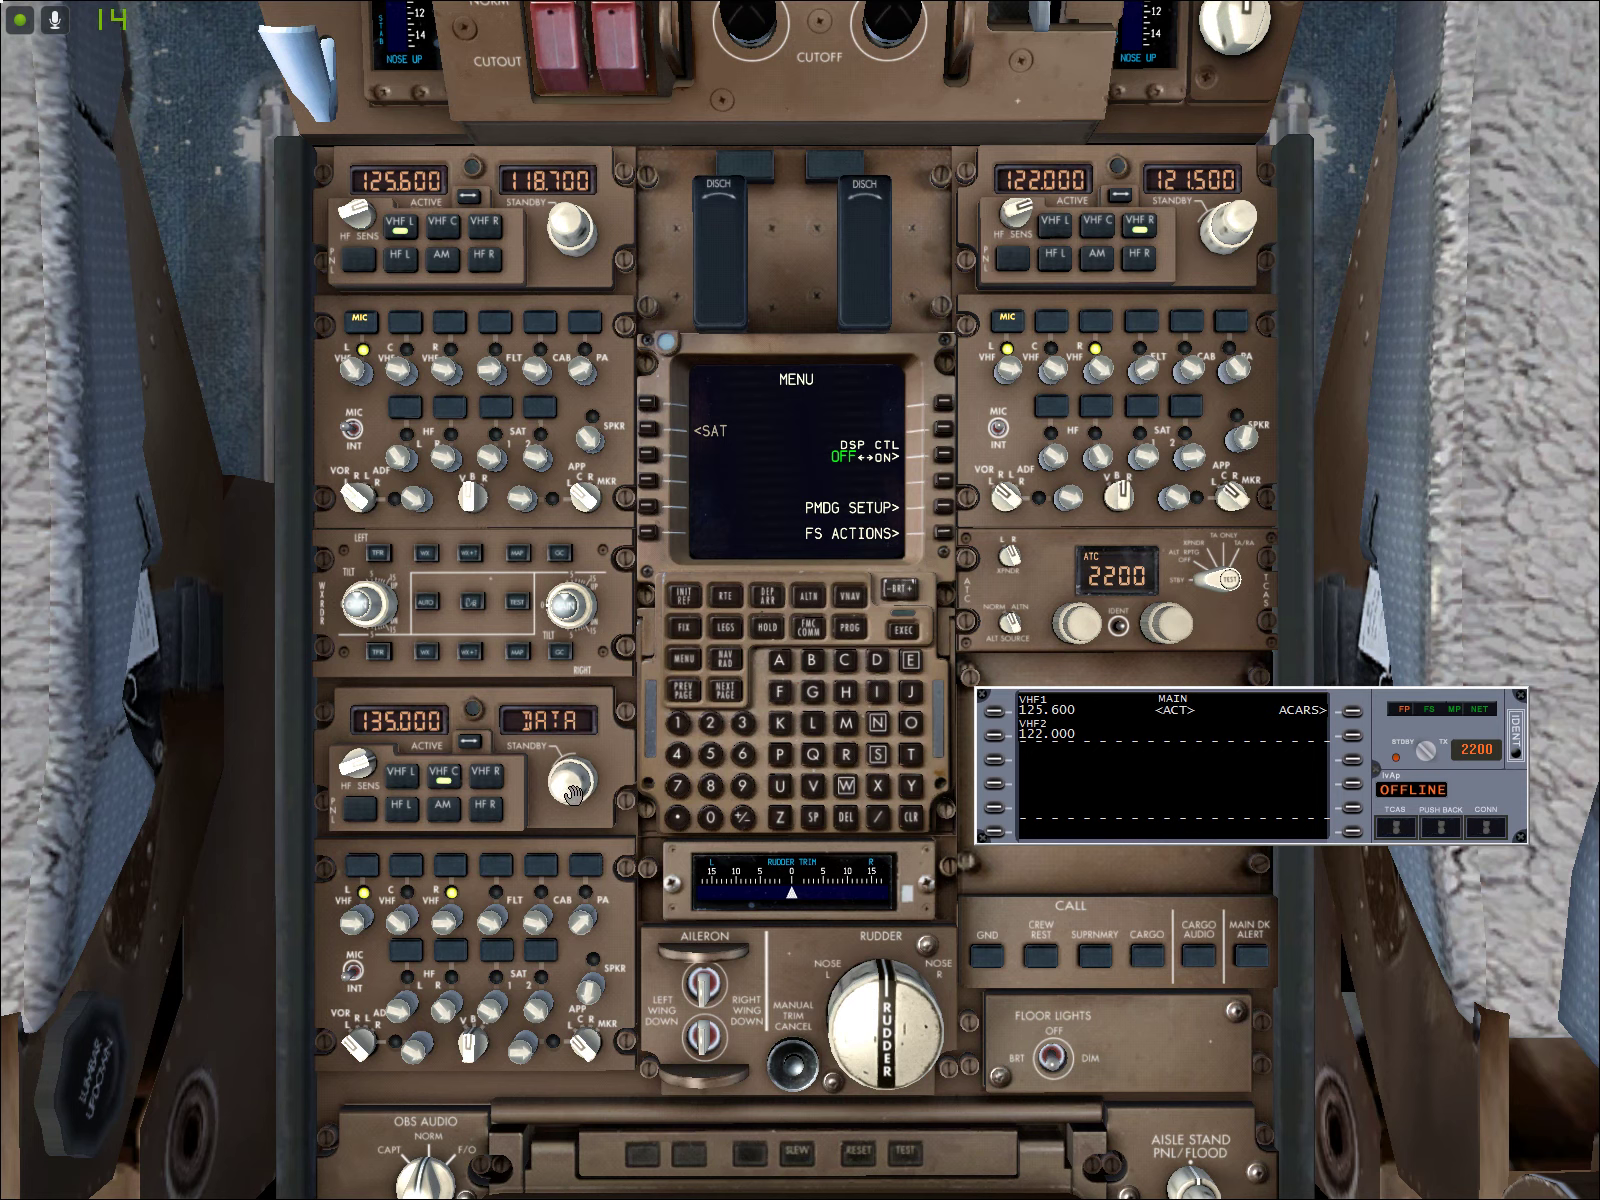
{"action": "scroll", "coordinate": [570, 793], "scroll_direction": "down", "scroll_amount": 2}
{"action": "scroll", "coordinate": [570, 793], "scroll_direction": "up", "scroll_amount": 5}
{"action": "scroll", "coordinate": [567, 800], "scroll_direction": "down", "scroll_amount": 4}
{"action": "scroll", "coordinate": [565, 800], "scroll_direction": "up", "scroll_amount": 3}
{"action": "scroll", "coordinate": [591, 808], "scroll_direction": "up", "scroll_amount": 13}
{"action": "scroll", "coordinate": [590, 804], "scroll_direction": "down", "scroll_amount": 13}
{"action": "scroll", "coordinate": [590, 803], "scroll_direction": "down", "scroll_amount": 20}
{"action": "scroll", "coordinate": [594, 794], "scroll_direction": "down", "scroll_amount": 1}
{"action": "left_click", "coordinate": [469, 741]}
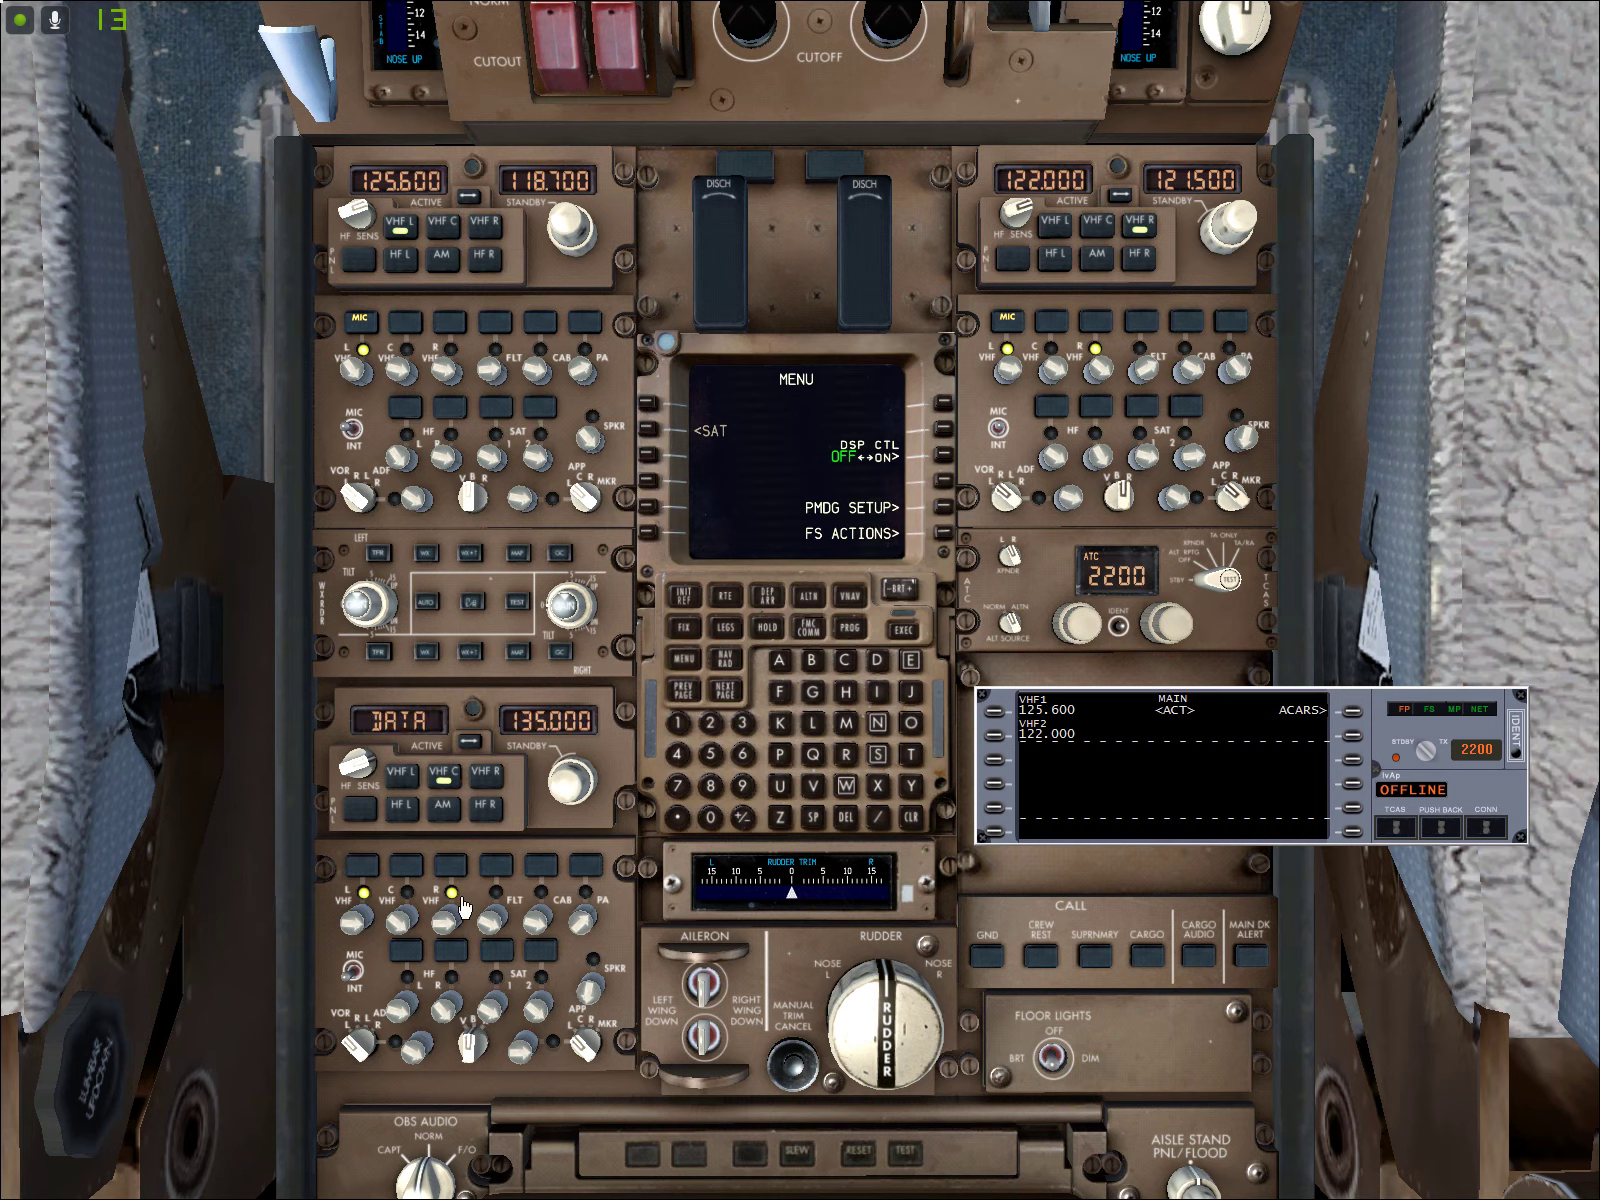
{"action": "left_click", "coordinate": [490, 775]}
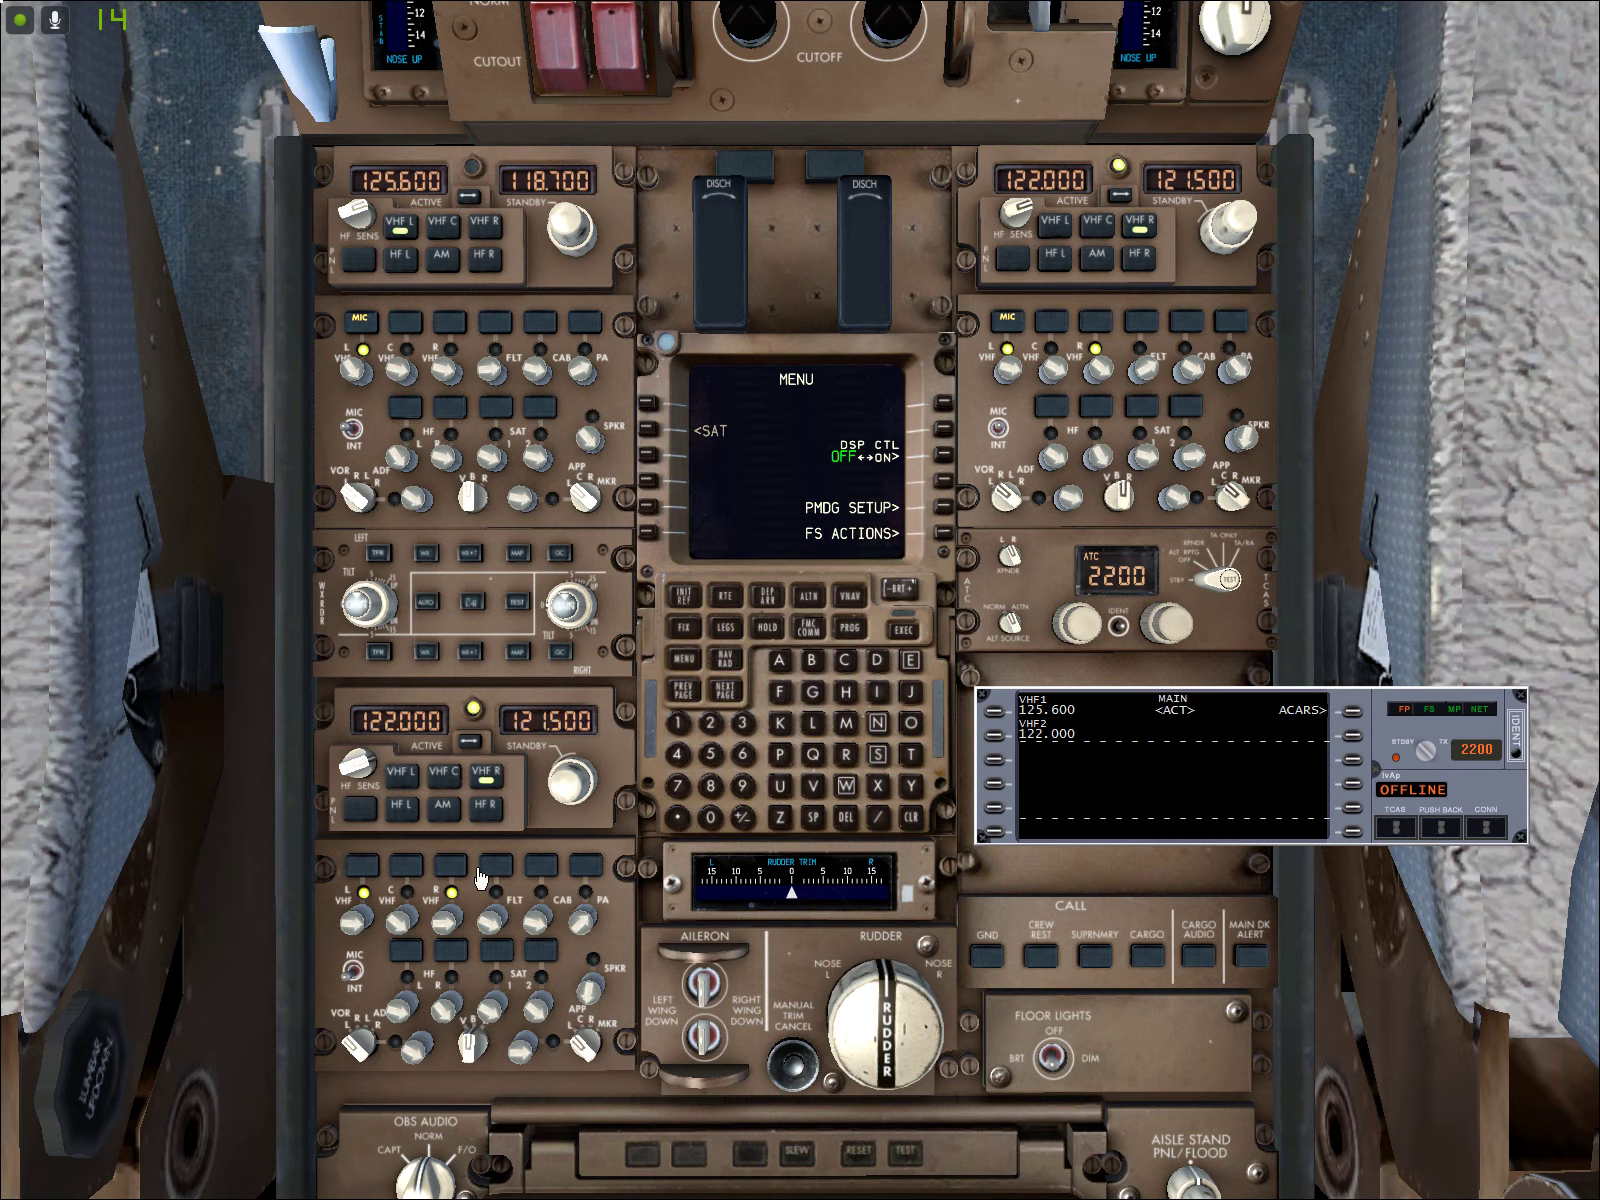
{"action": "left_click", "coordinate": [1097, 224]}
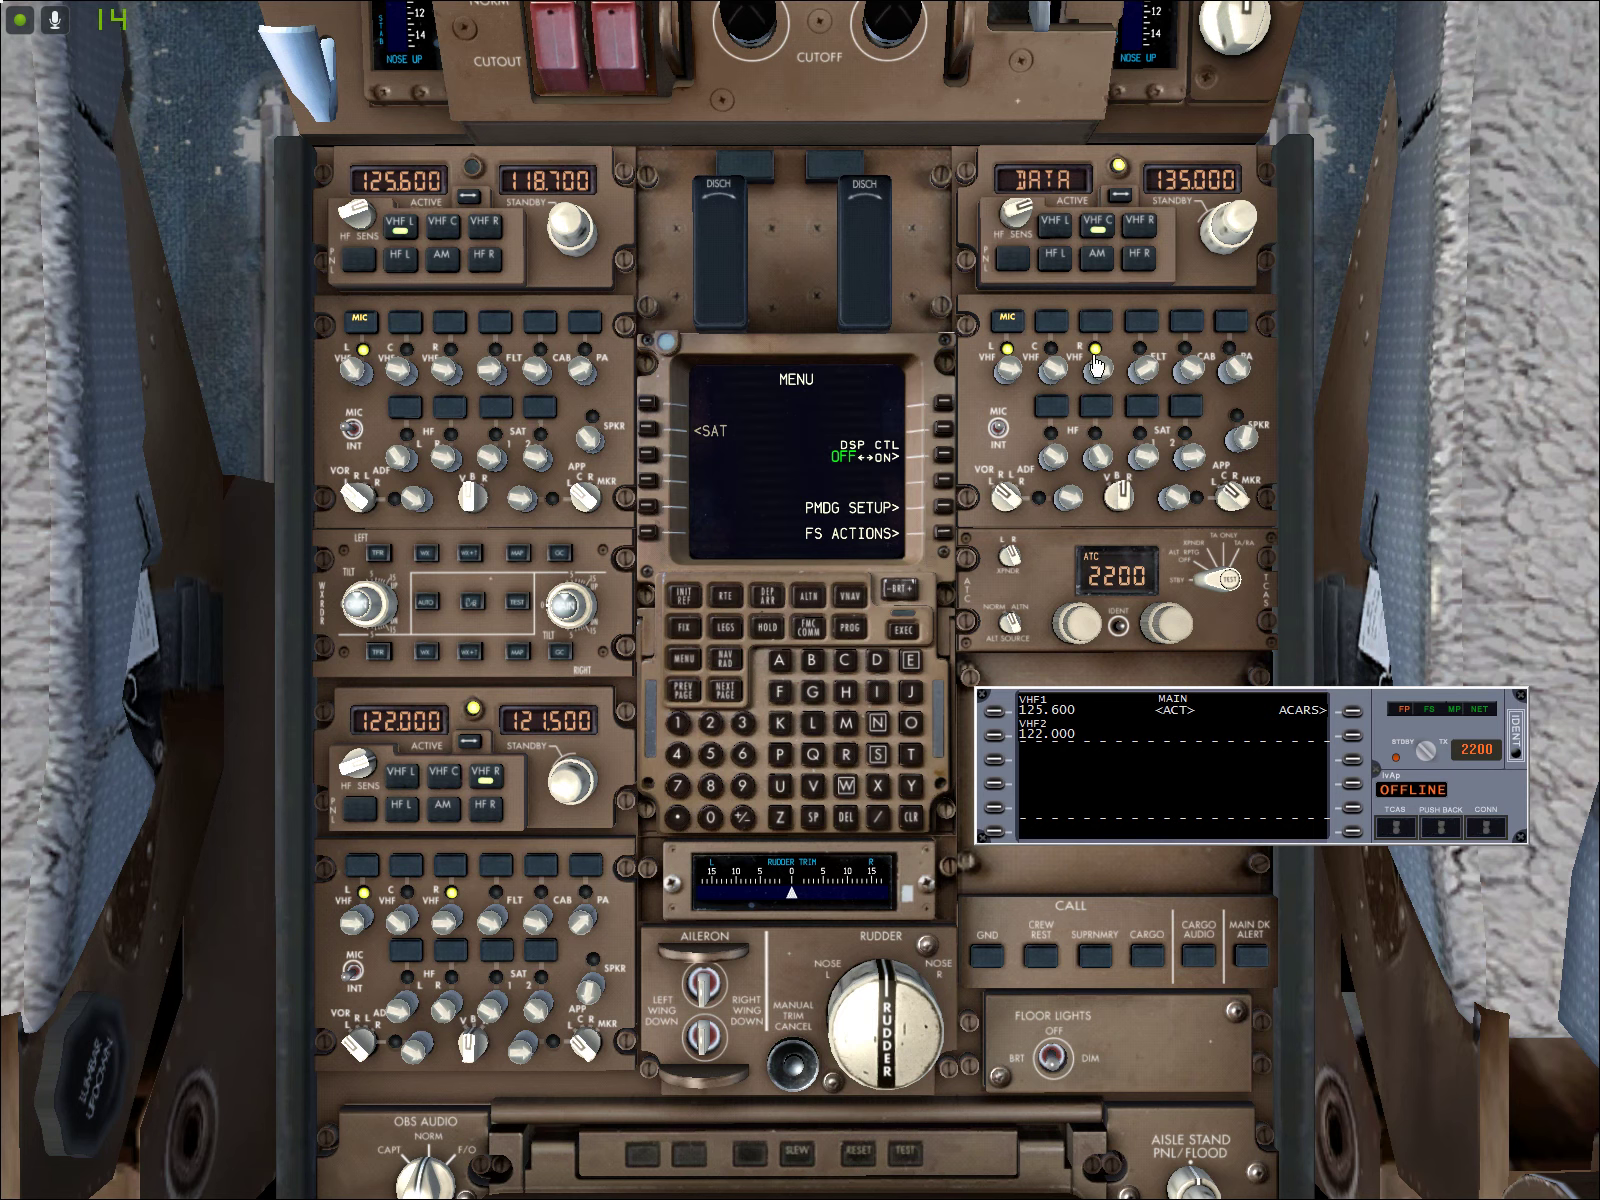
{"action": "left_click", "coordinate": [1124, 200]}
{"action": "left_click", "coordinate": [1124, 200]}
{"action": "left_click", "coordinate": [1145, 228]}
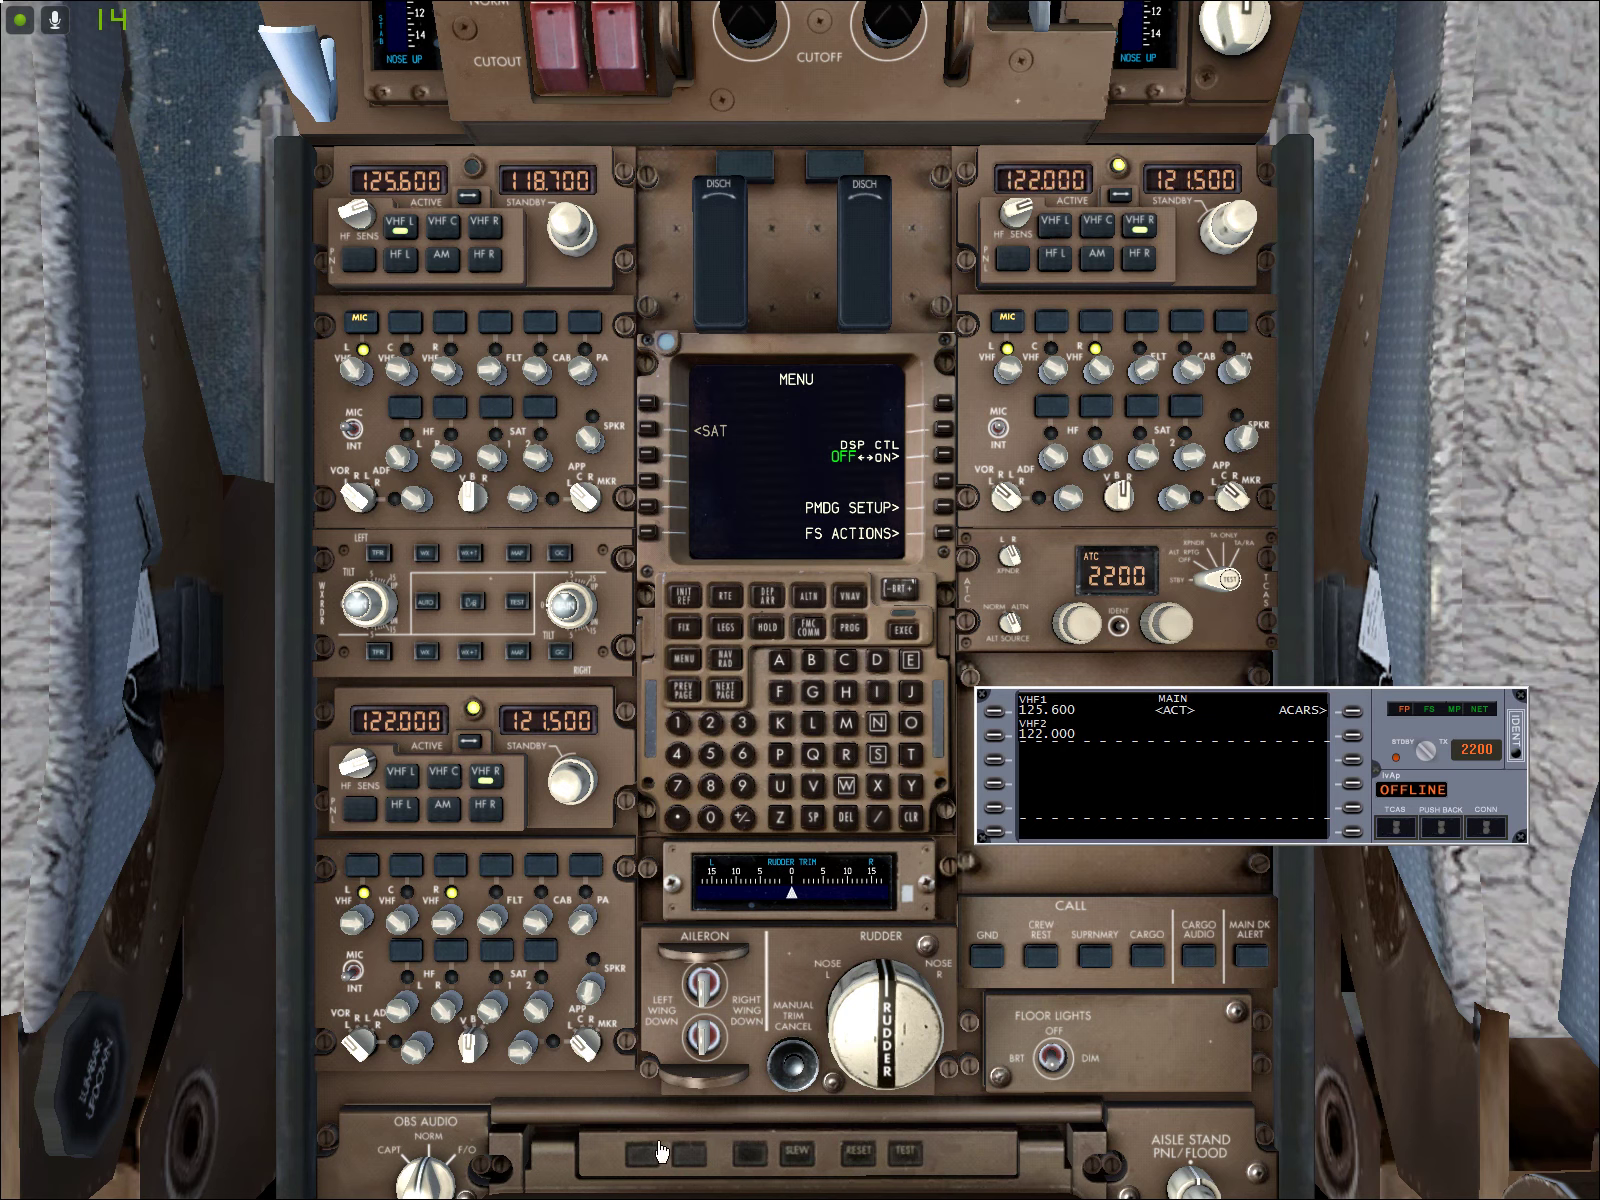
{"action": "left_click", "coordinate": [440, 775]}
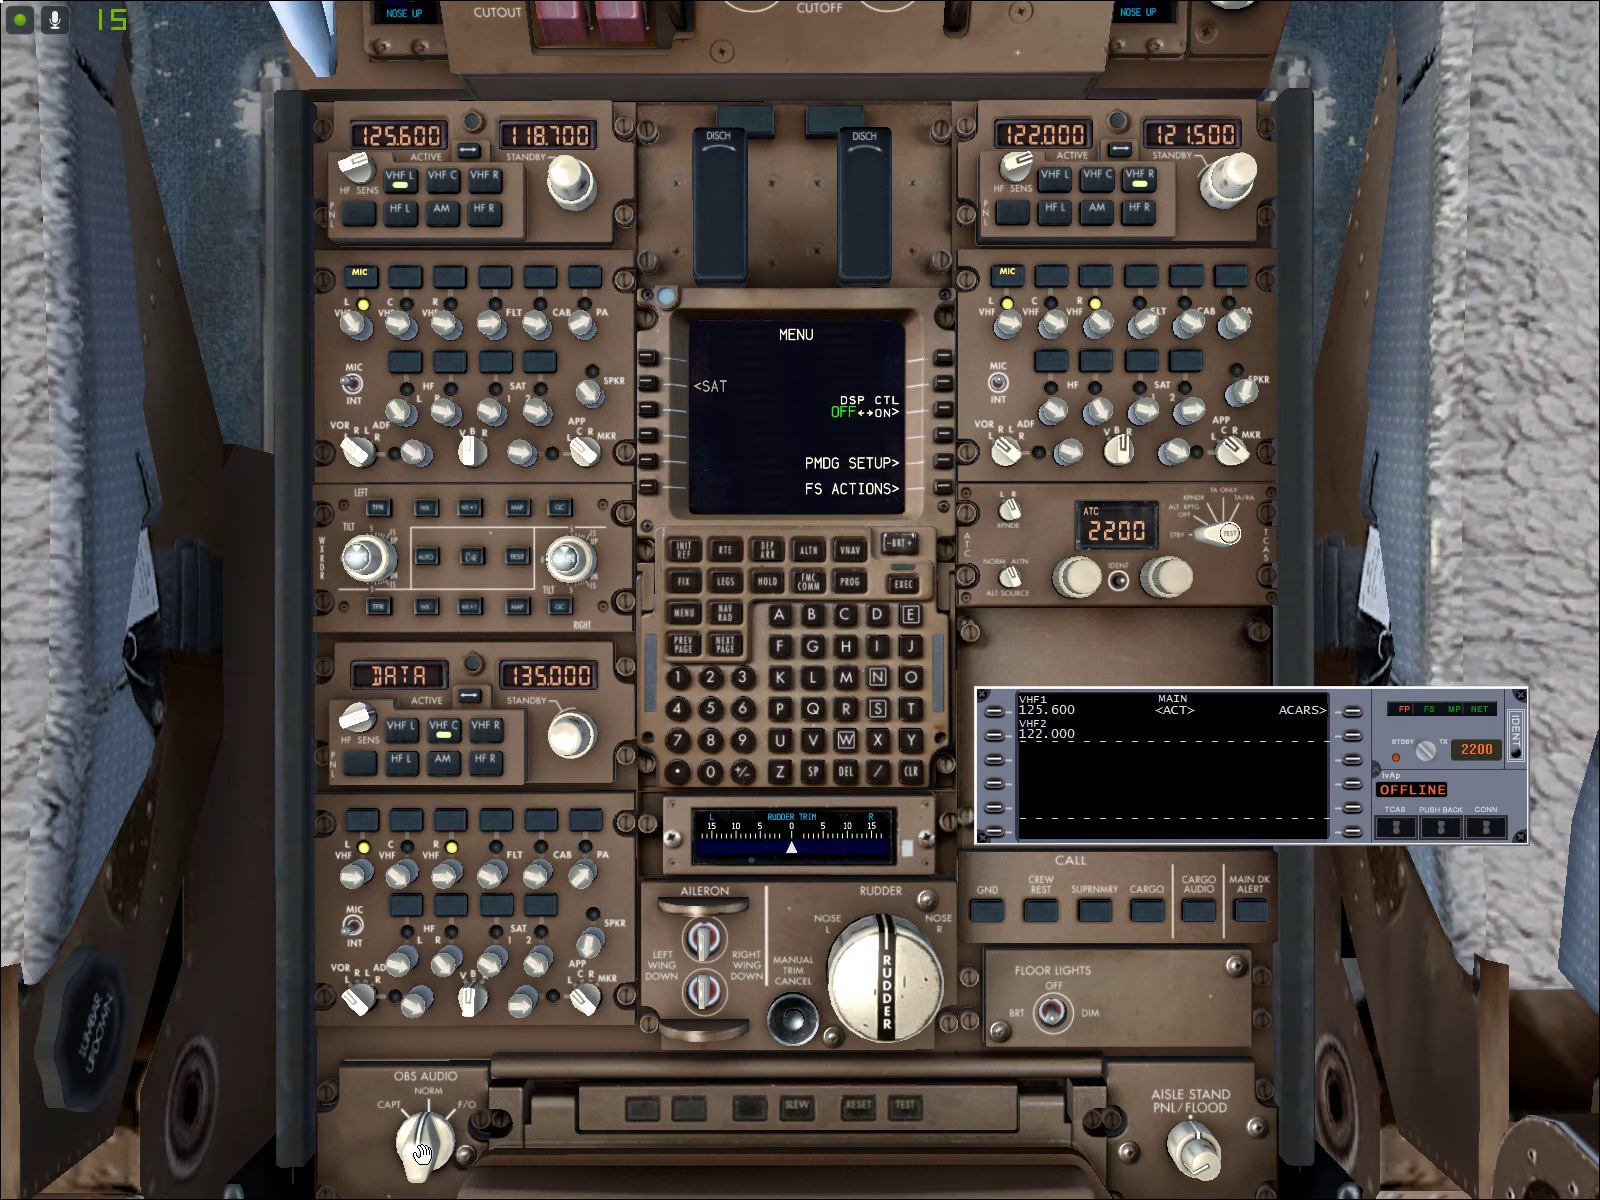
Set observer audio toward the first officer's station, keeping transmission on the left VHF
{"action": "left_click", "coordinate": [410, 1165]}
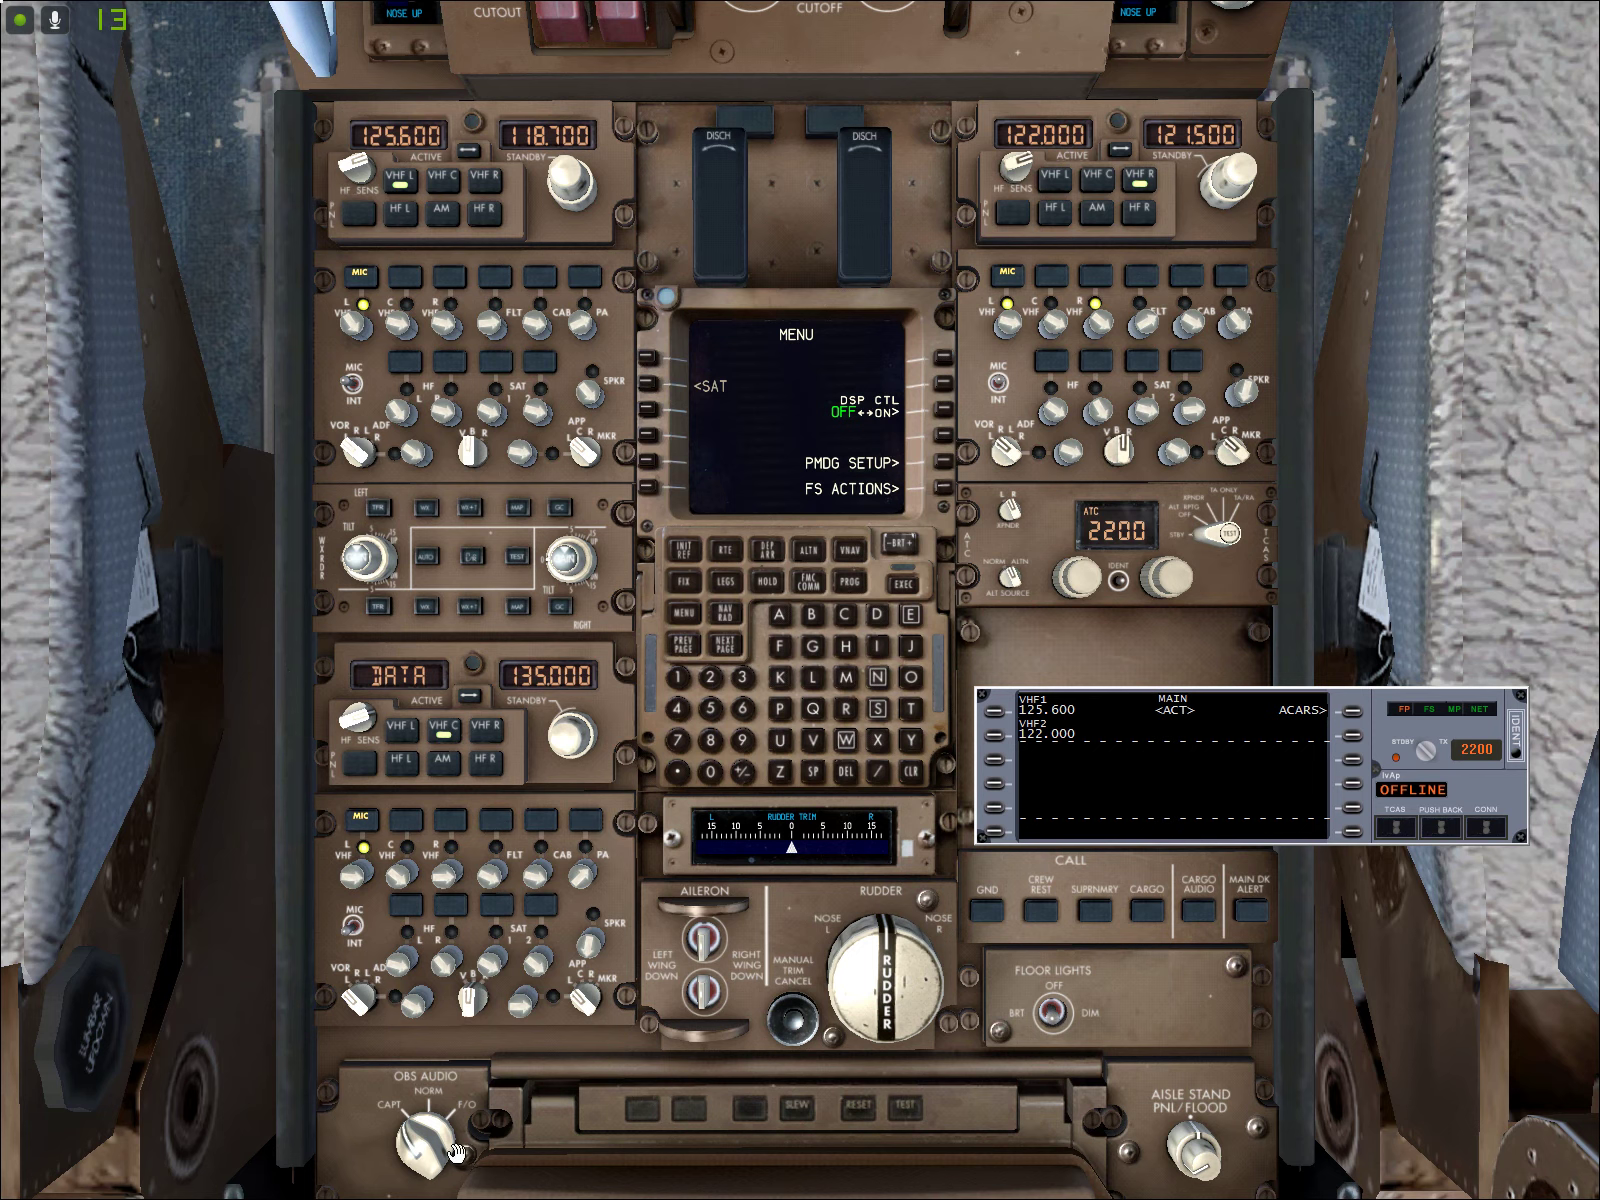
{"action": "left_click", "coordinate": [421, 1152]}
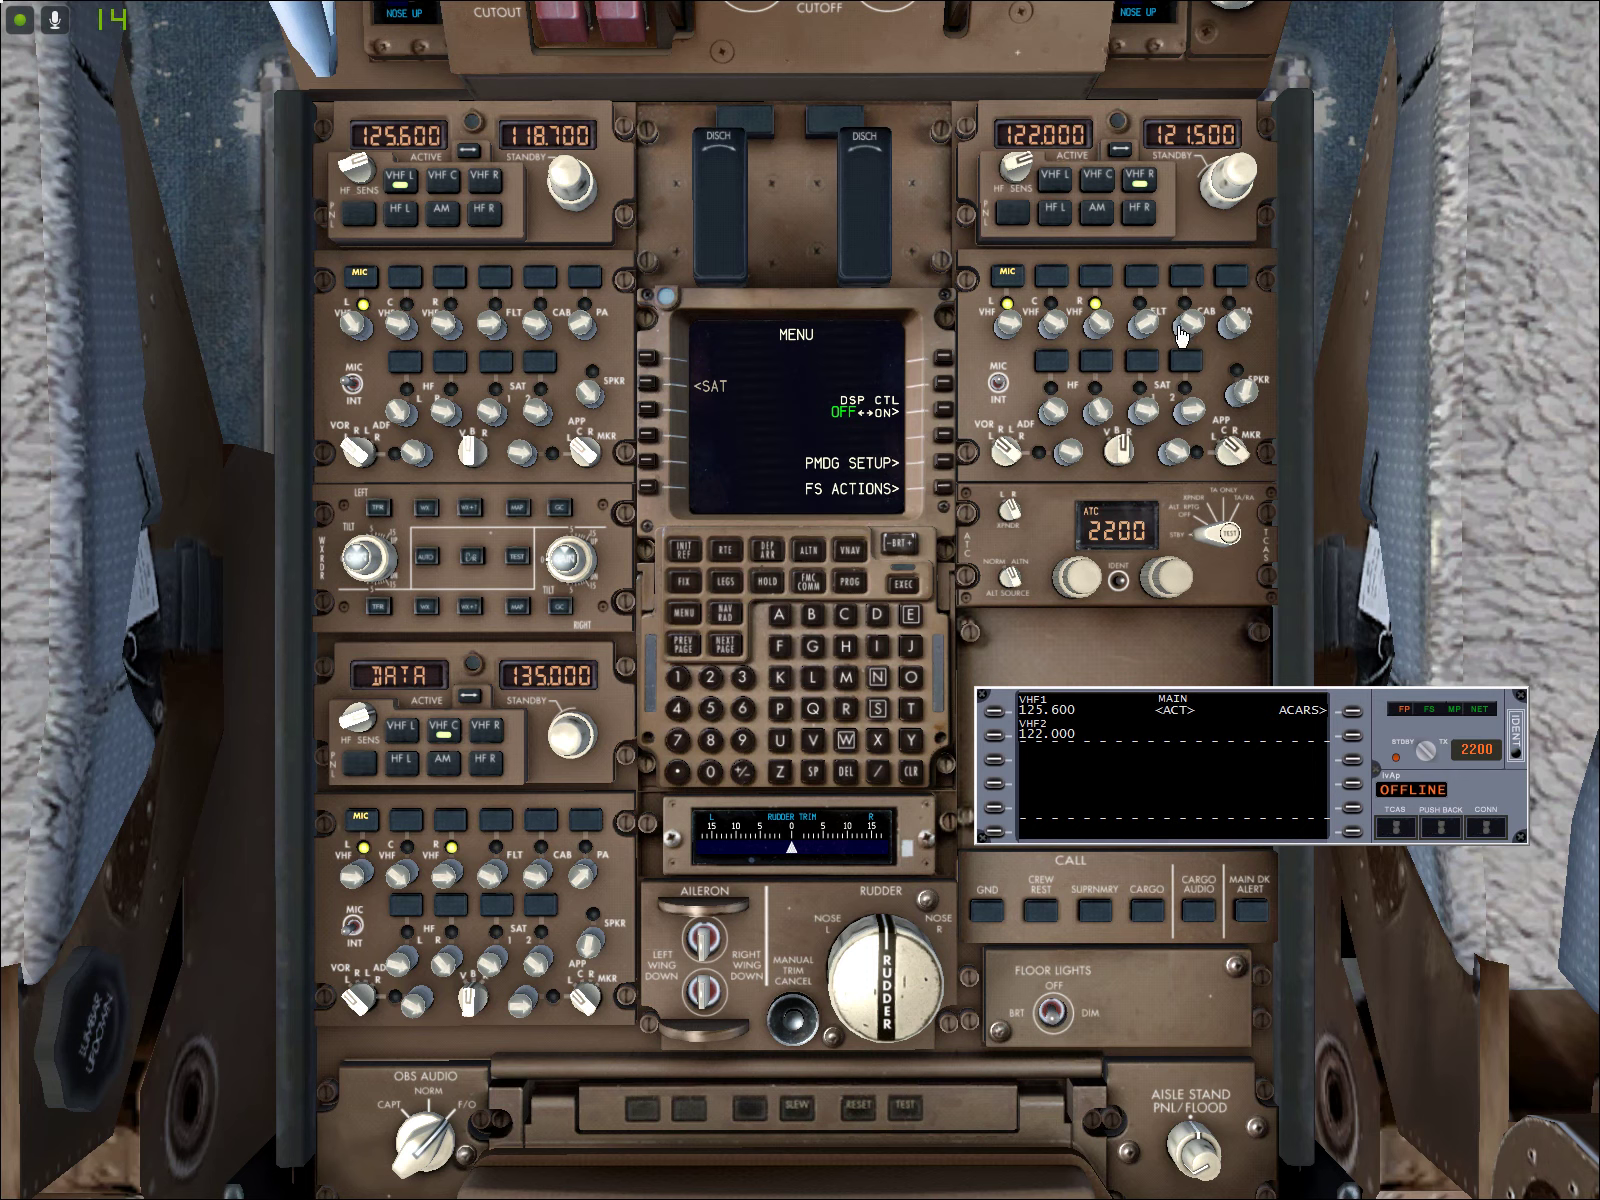
{"action": "left_click", "coordinate": [1100, 282]}
{"action": "left_click", "coordinate": [1012, 280]}
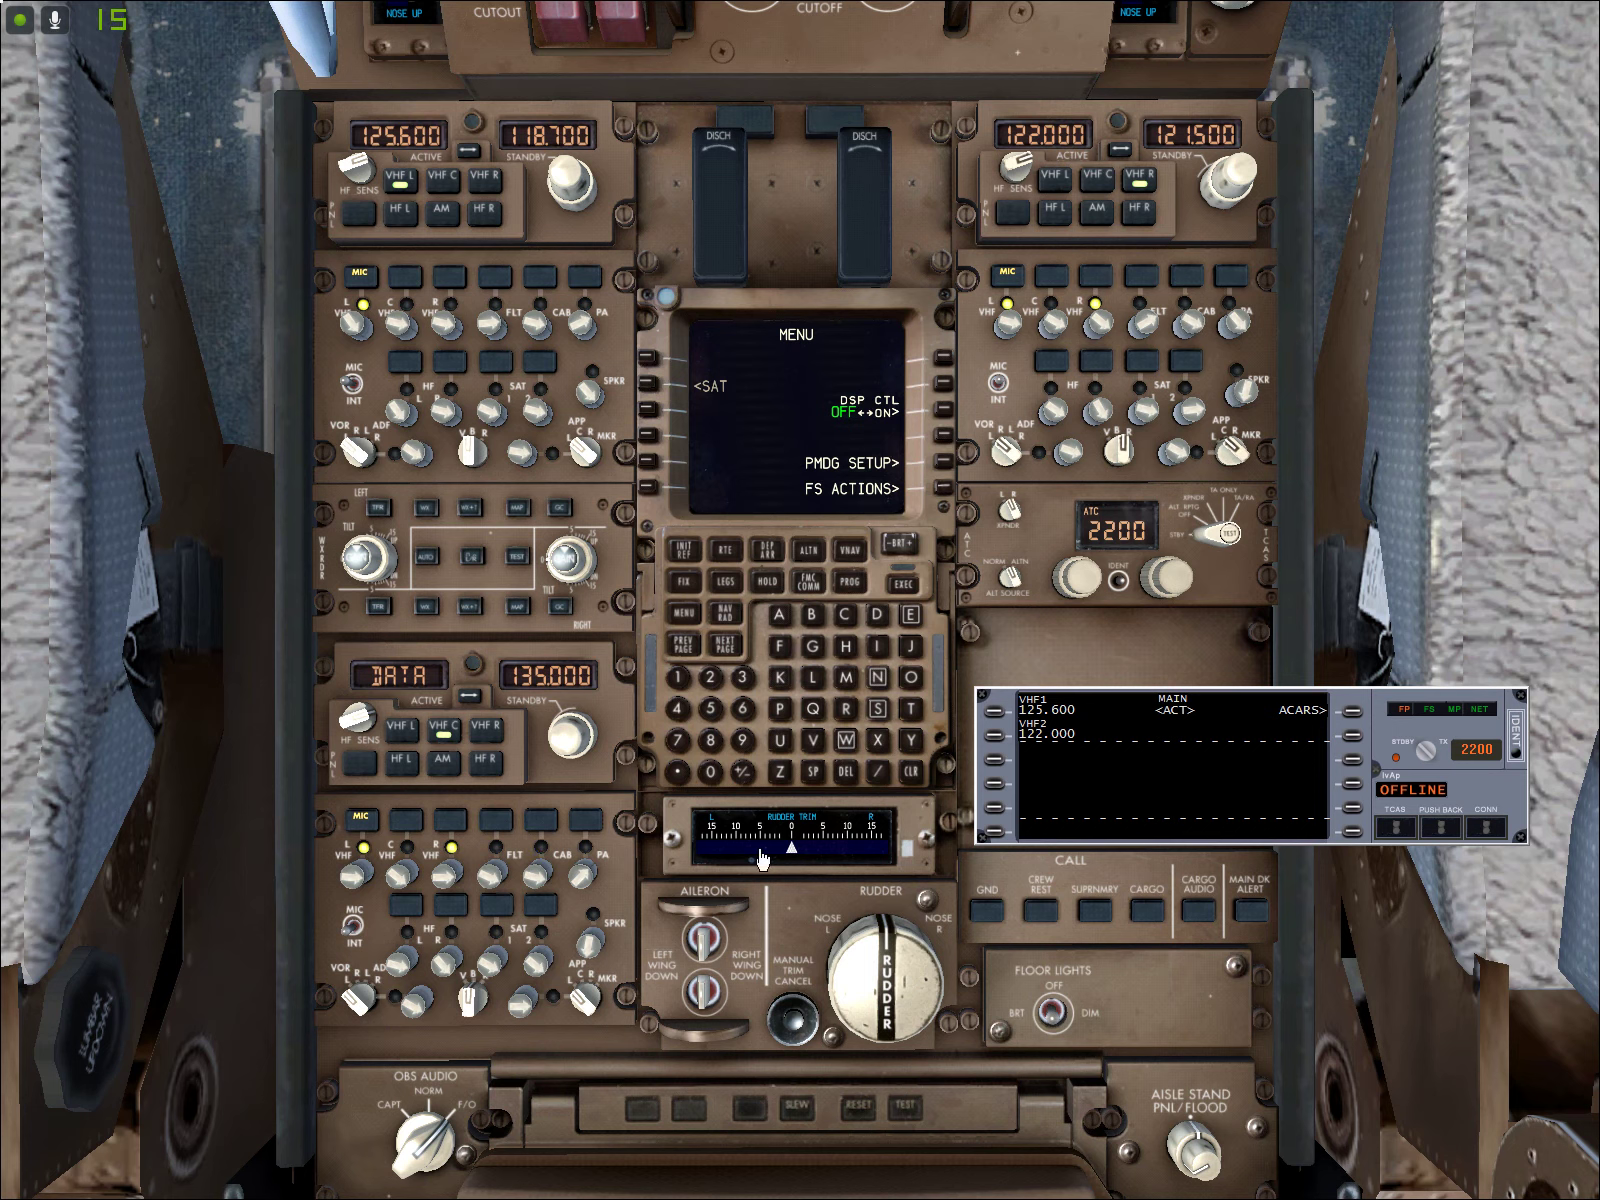
{"action": "left_click", "coordinate": [418, 1150]}
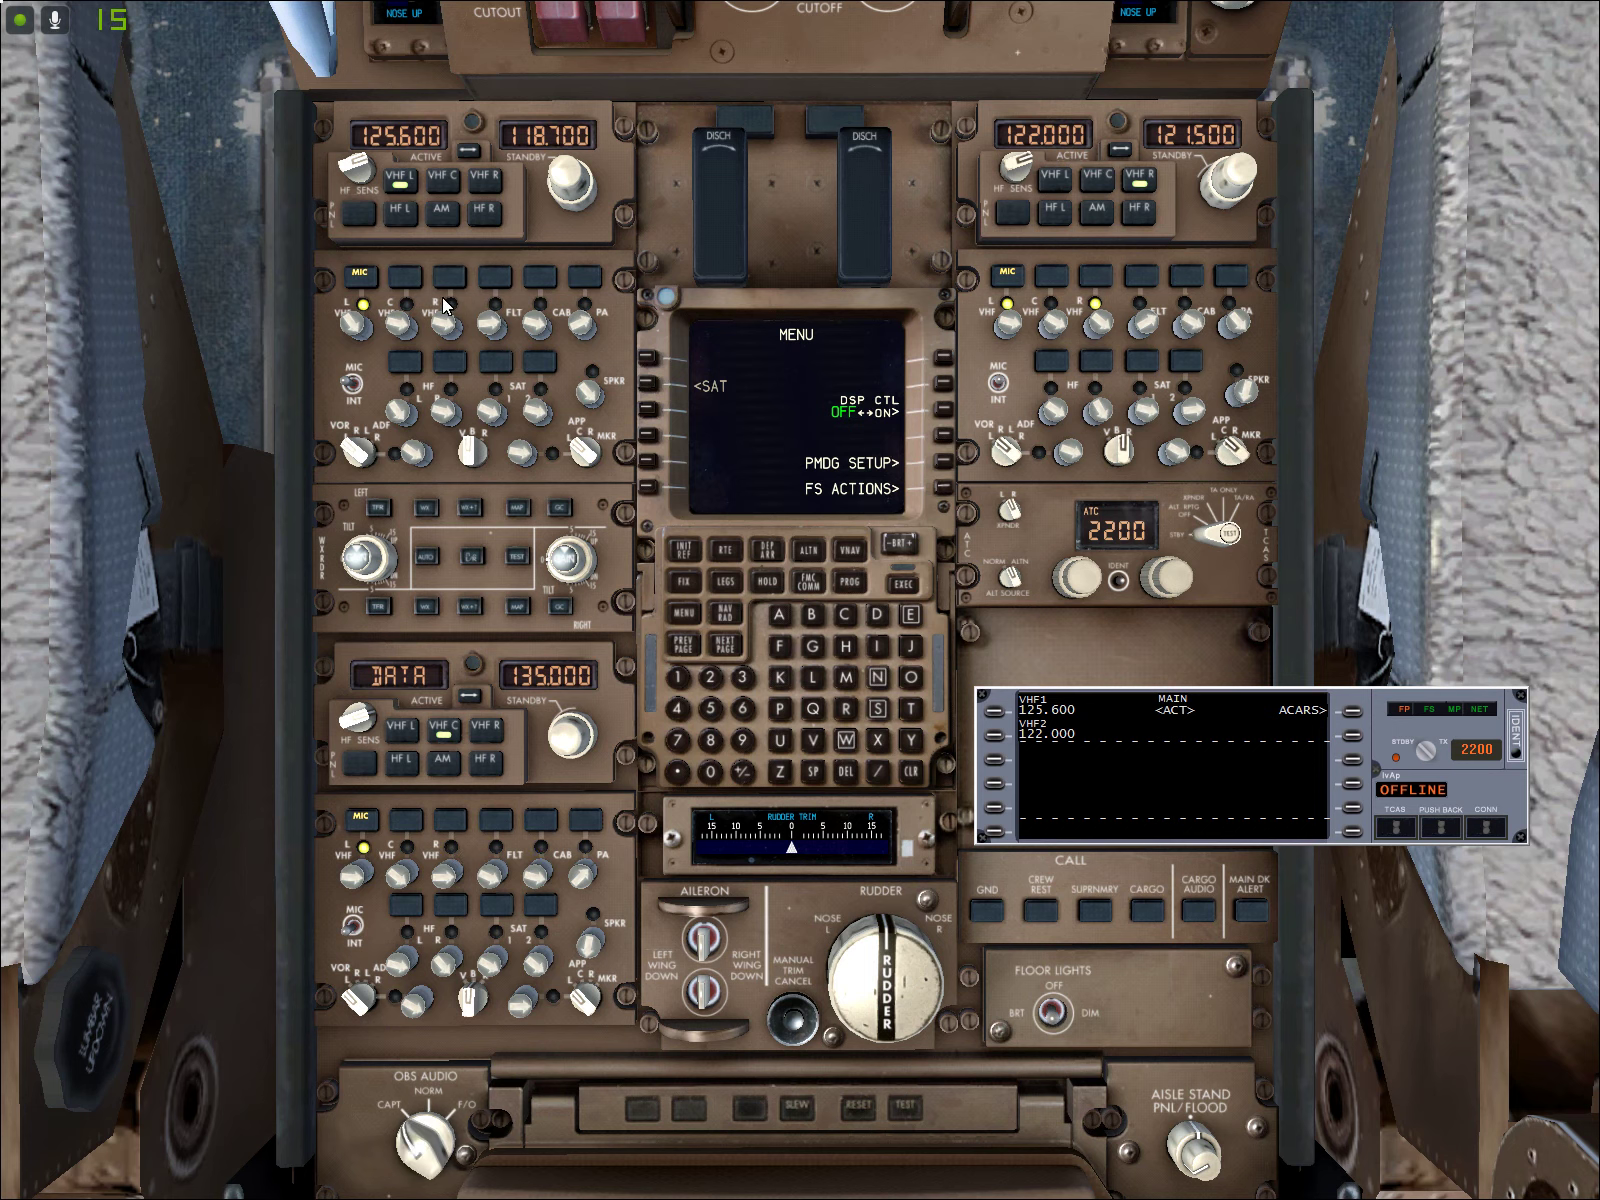
Turn on right VHF reception, make 121.500 active, and return observer audio to NORM
{"action": "left_click", "coordinate": [449, 328]}
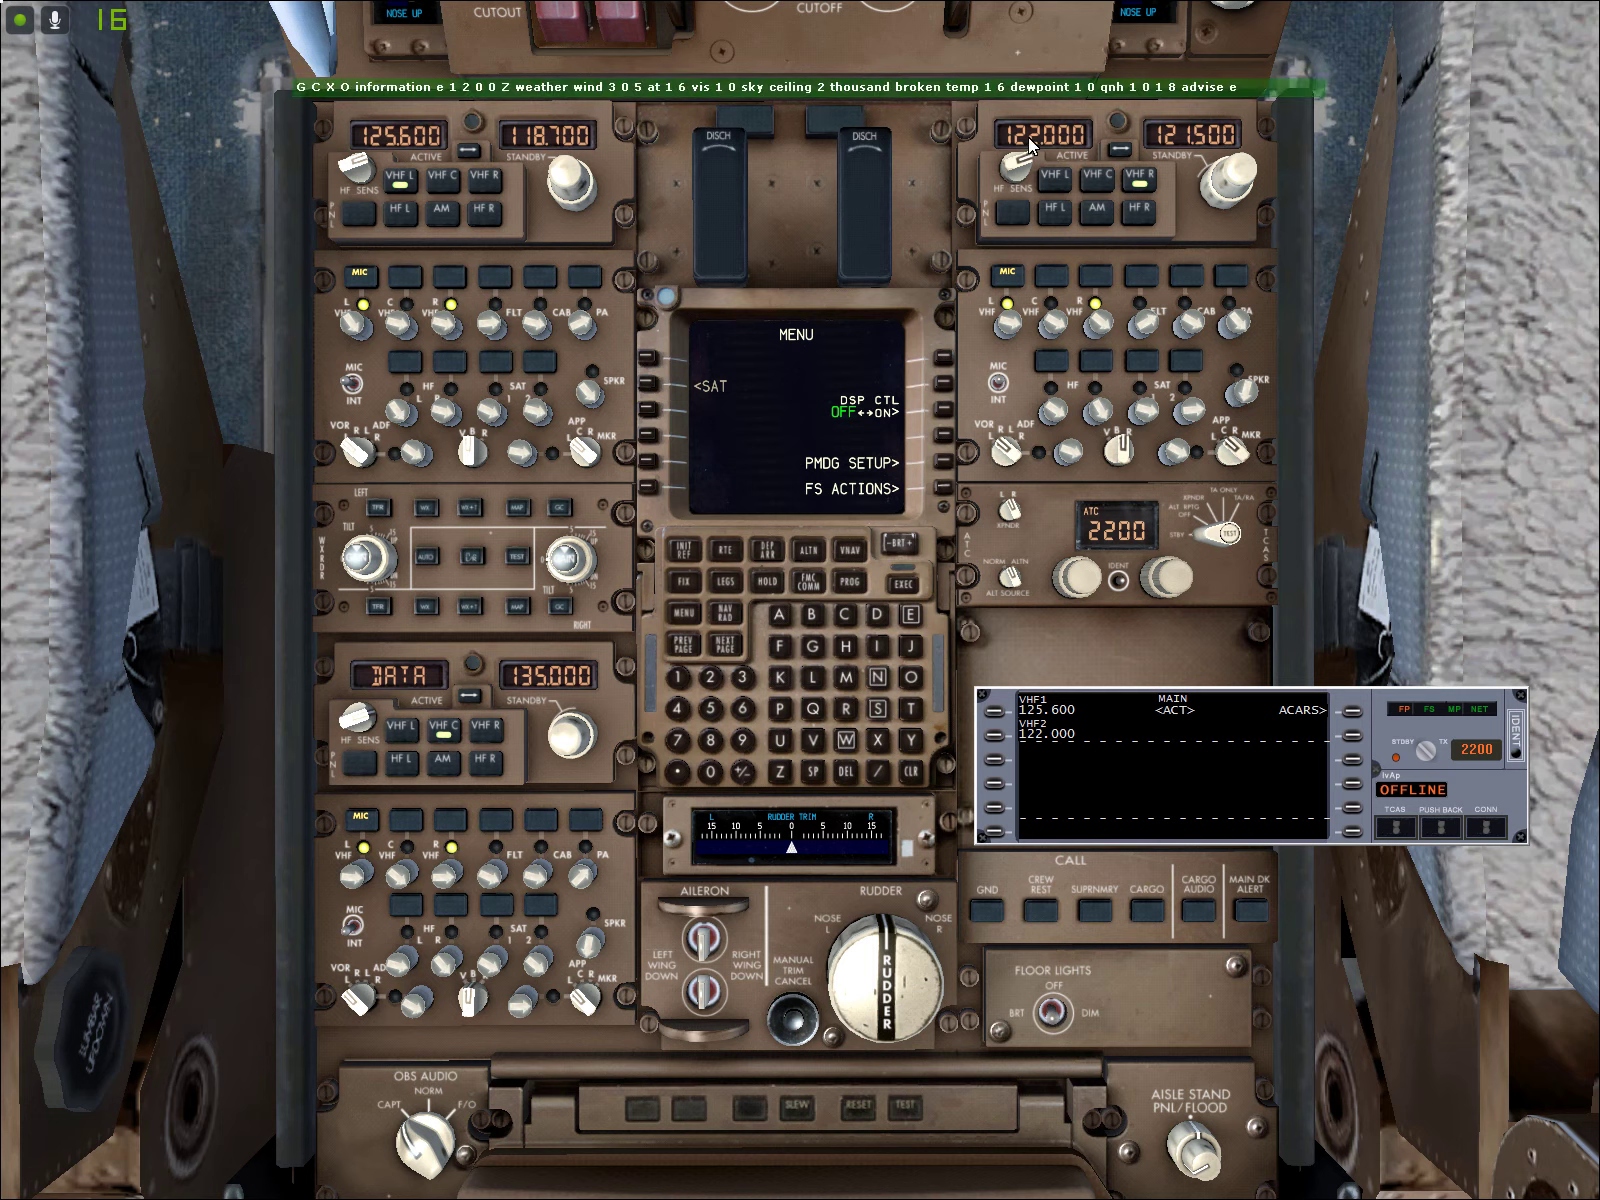
{"action": "left_click", "coordinate": [1121, 150]}
{"action": "left_click", "coordinate": [420, 1163]}
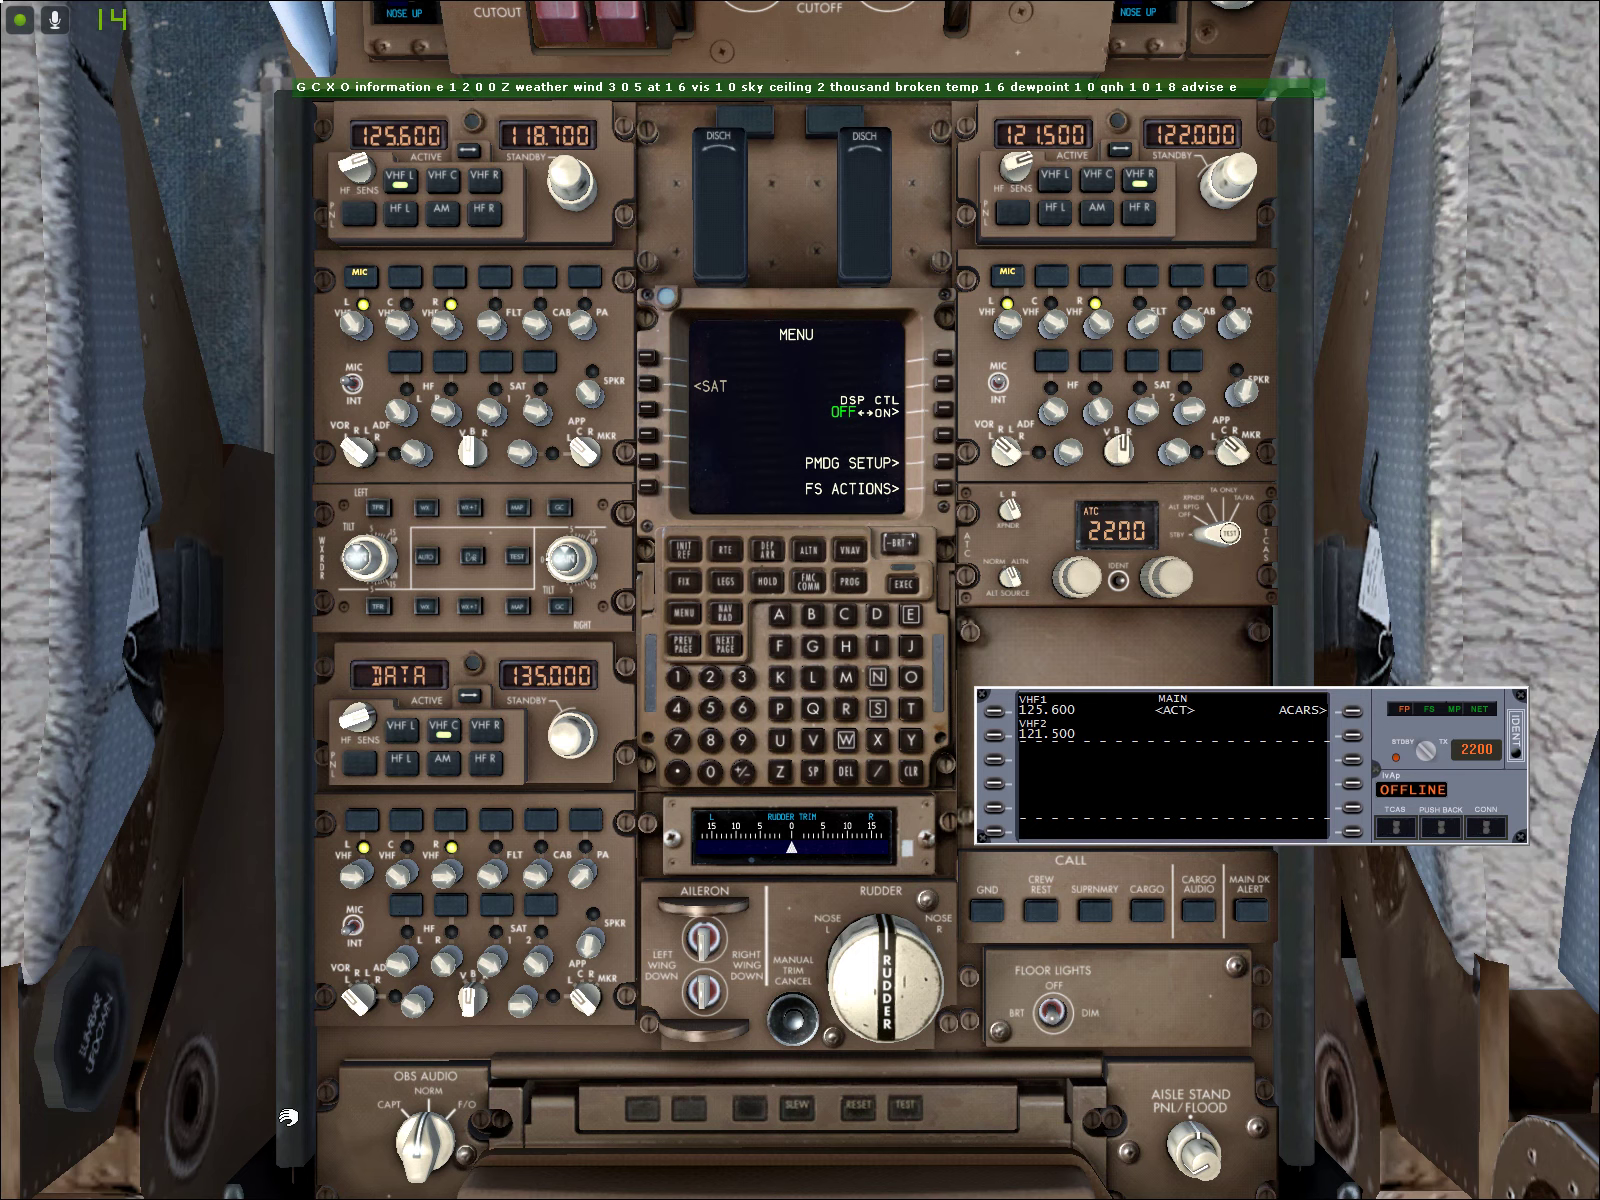
Move the ivAp panel beside the radios, dial 135.700 on the left VHF standby, and activate it
{"action": "mouse_move", "coordinate": [1164, 710]}
{"action": "left_mouse_down"}
{"action": "mouse_move", "coordinate": [1165, 656]}
{"action": "mouse_move", "coordinate": [1155, 675]}
{"action": "left_mouse_up"}
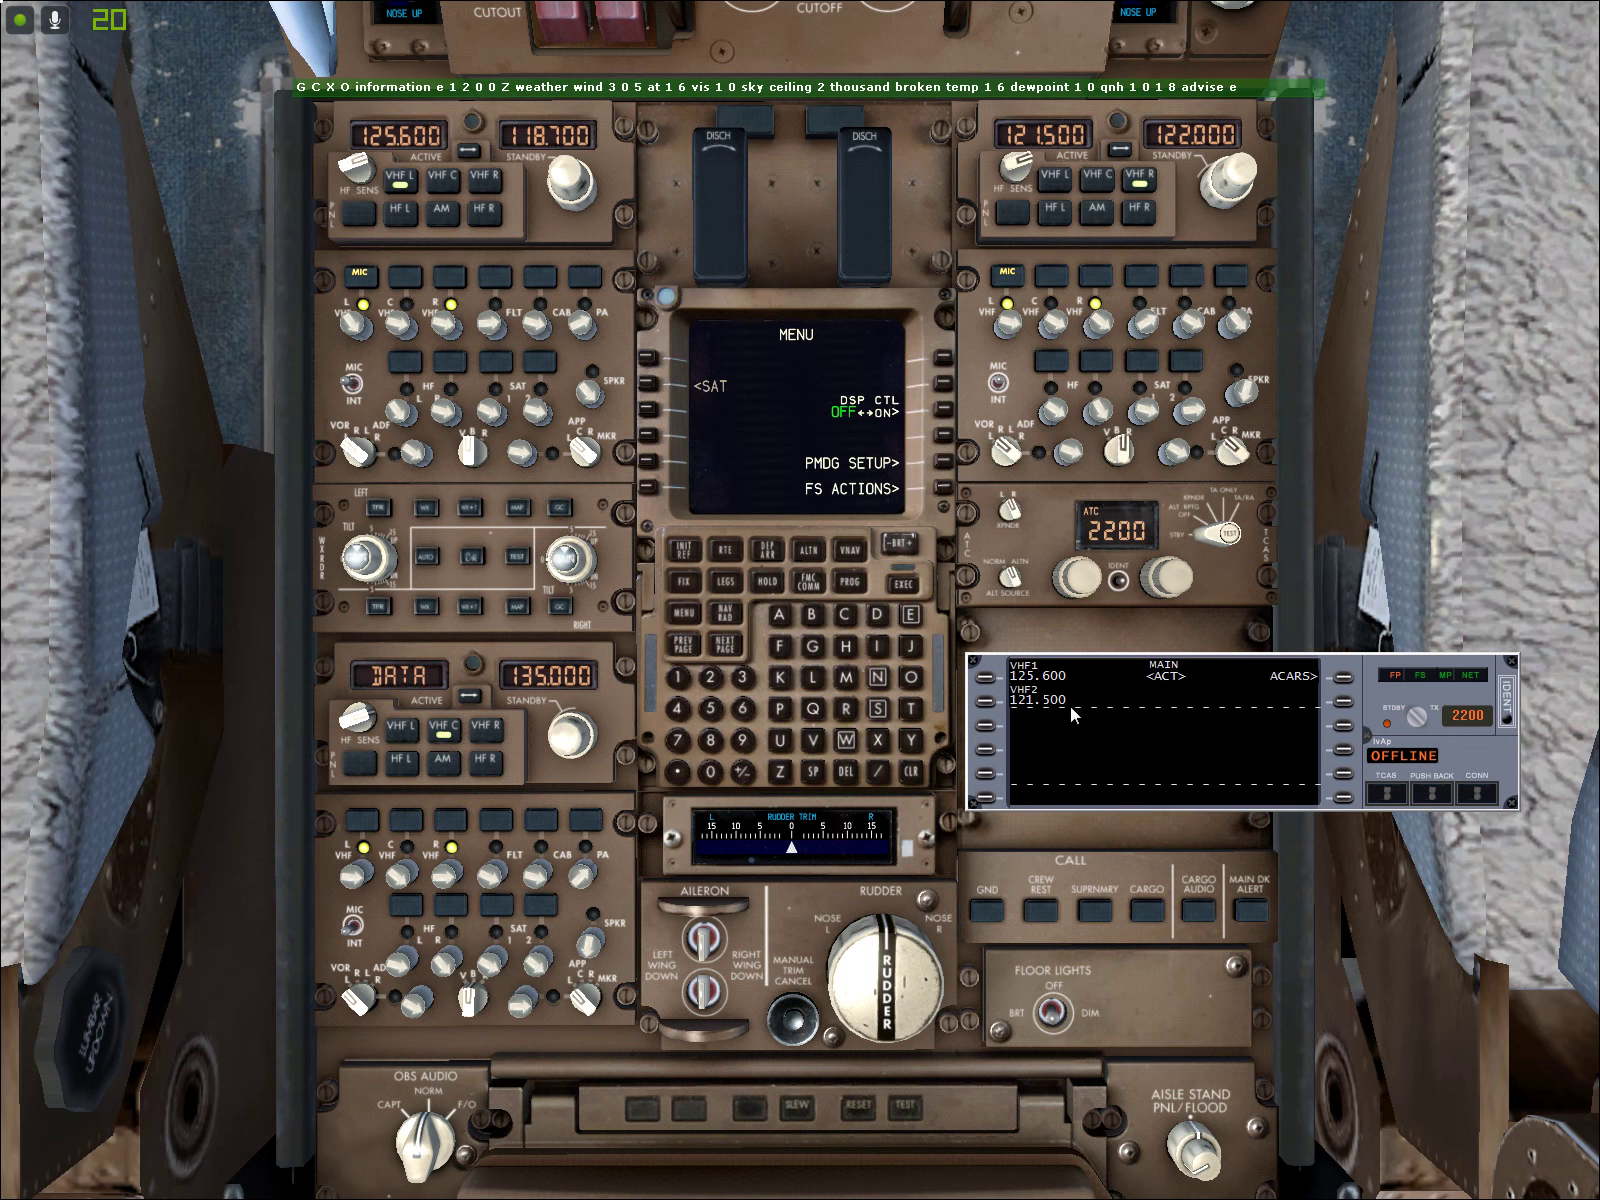
{"action": "left_click_drag", "start_coordinate": [1126, 678], "coordinate": [1146, 656]}
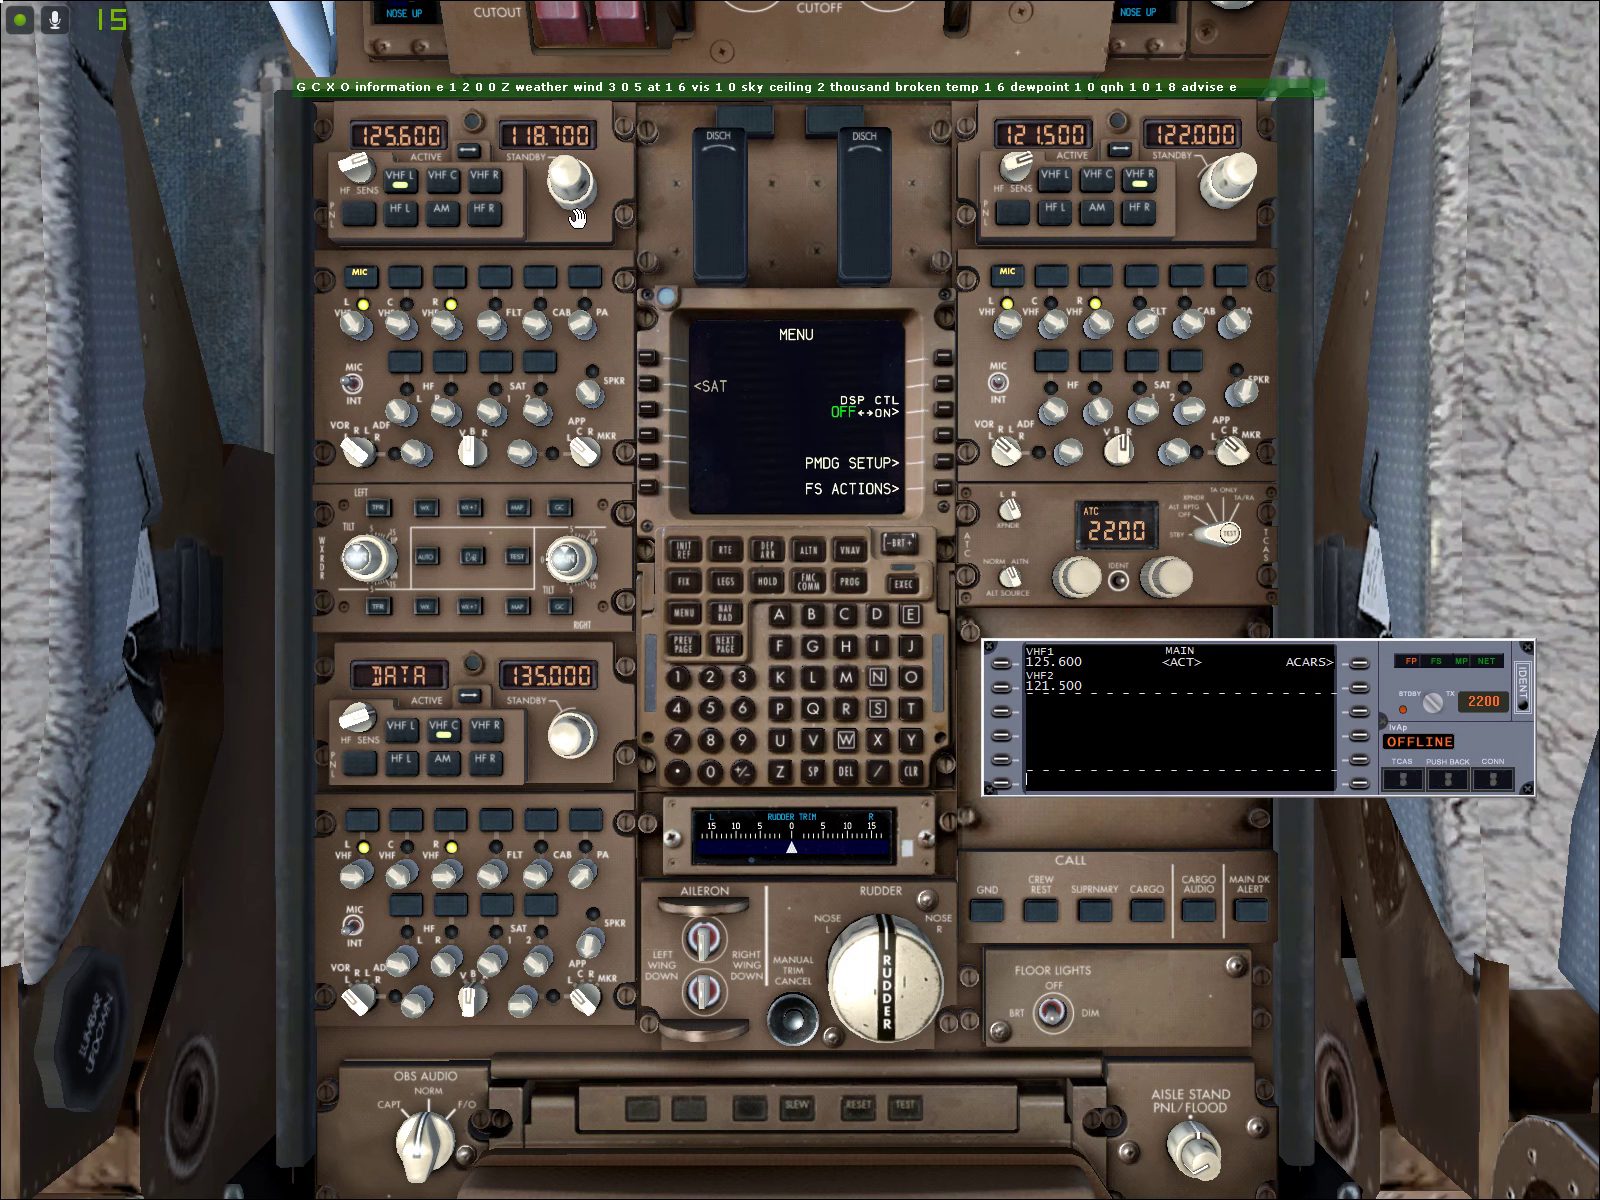
{"action": "scroll", "coordinate": [575, 216], "scroll_direction": "down", "scroll_amount": 5}
{"action": "scroll", "coordinate": [576, 221], "scroll_direction": "up", "scroll_amount": 3}
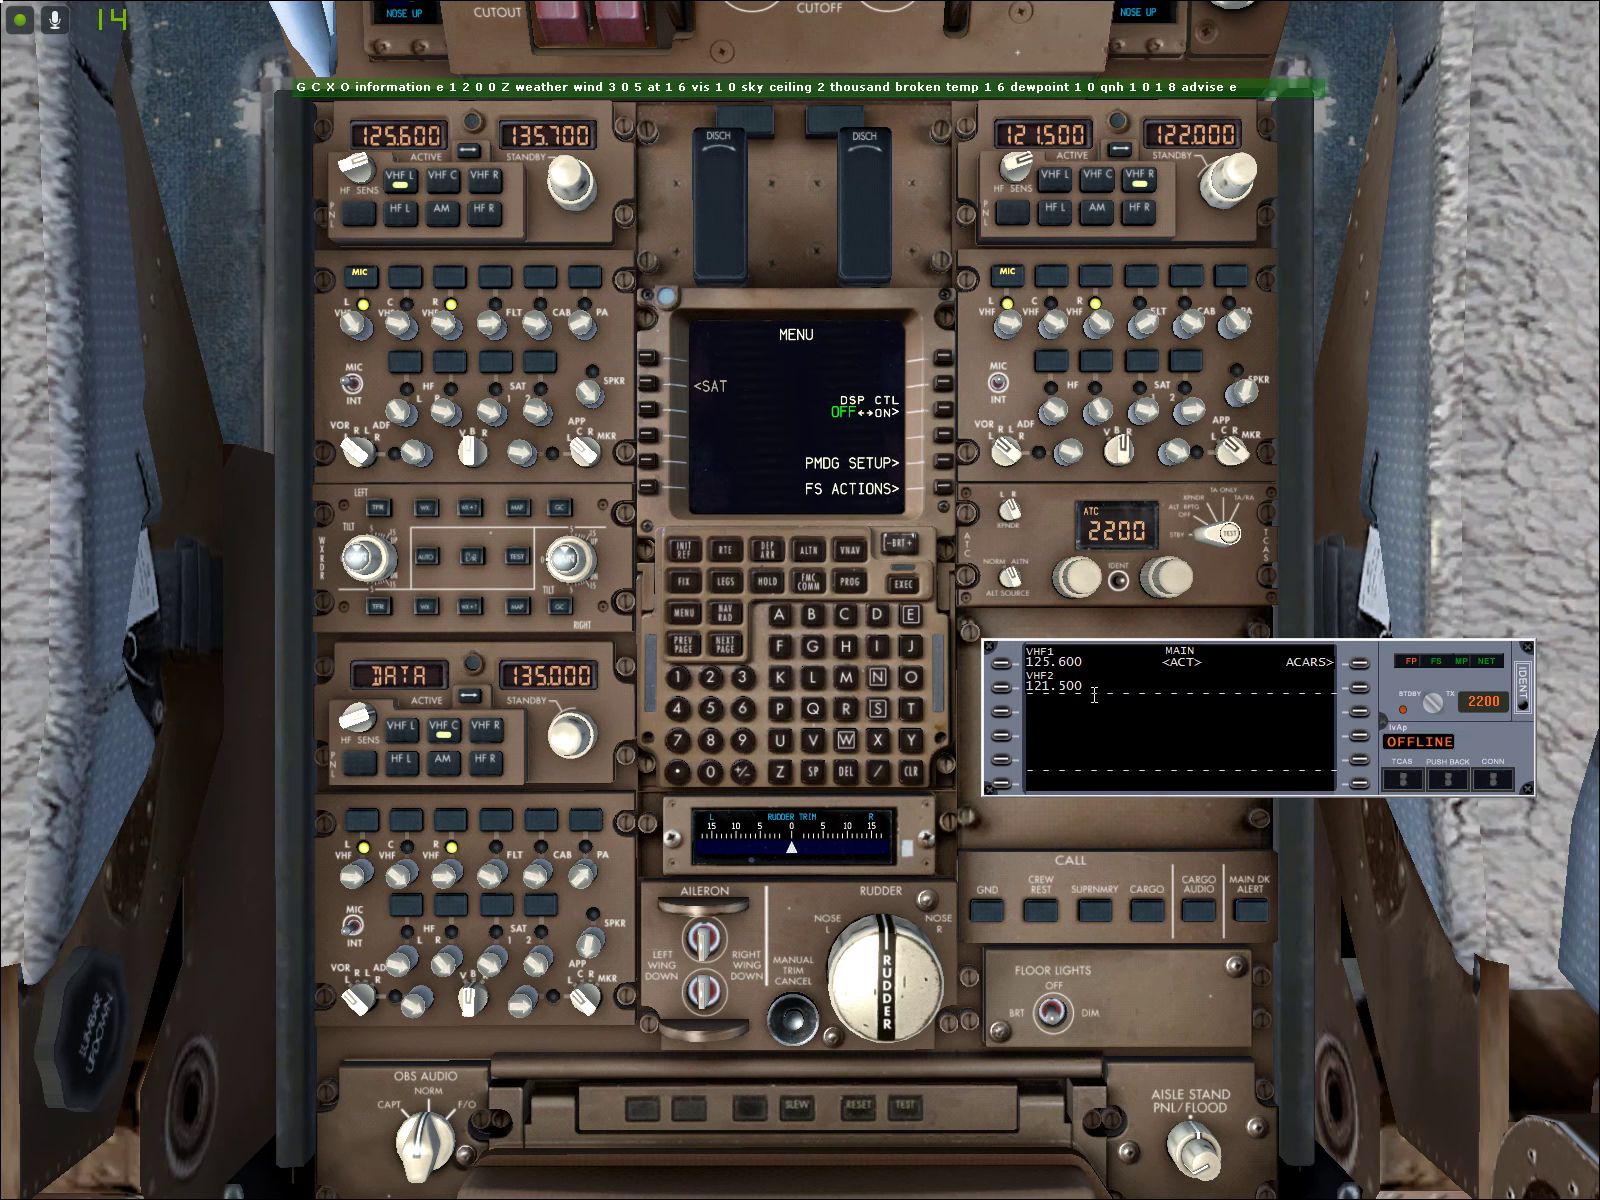
{"action": "left_click", "coordinate": [468, 152]}
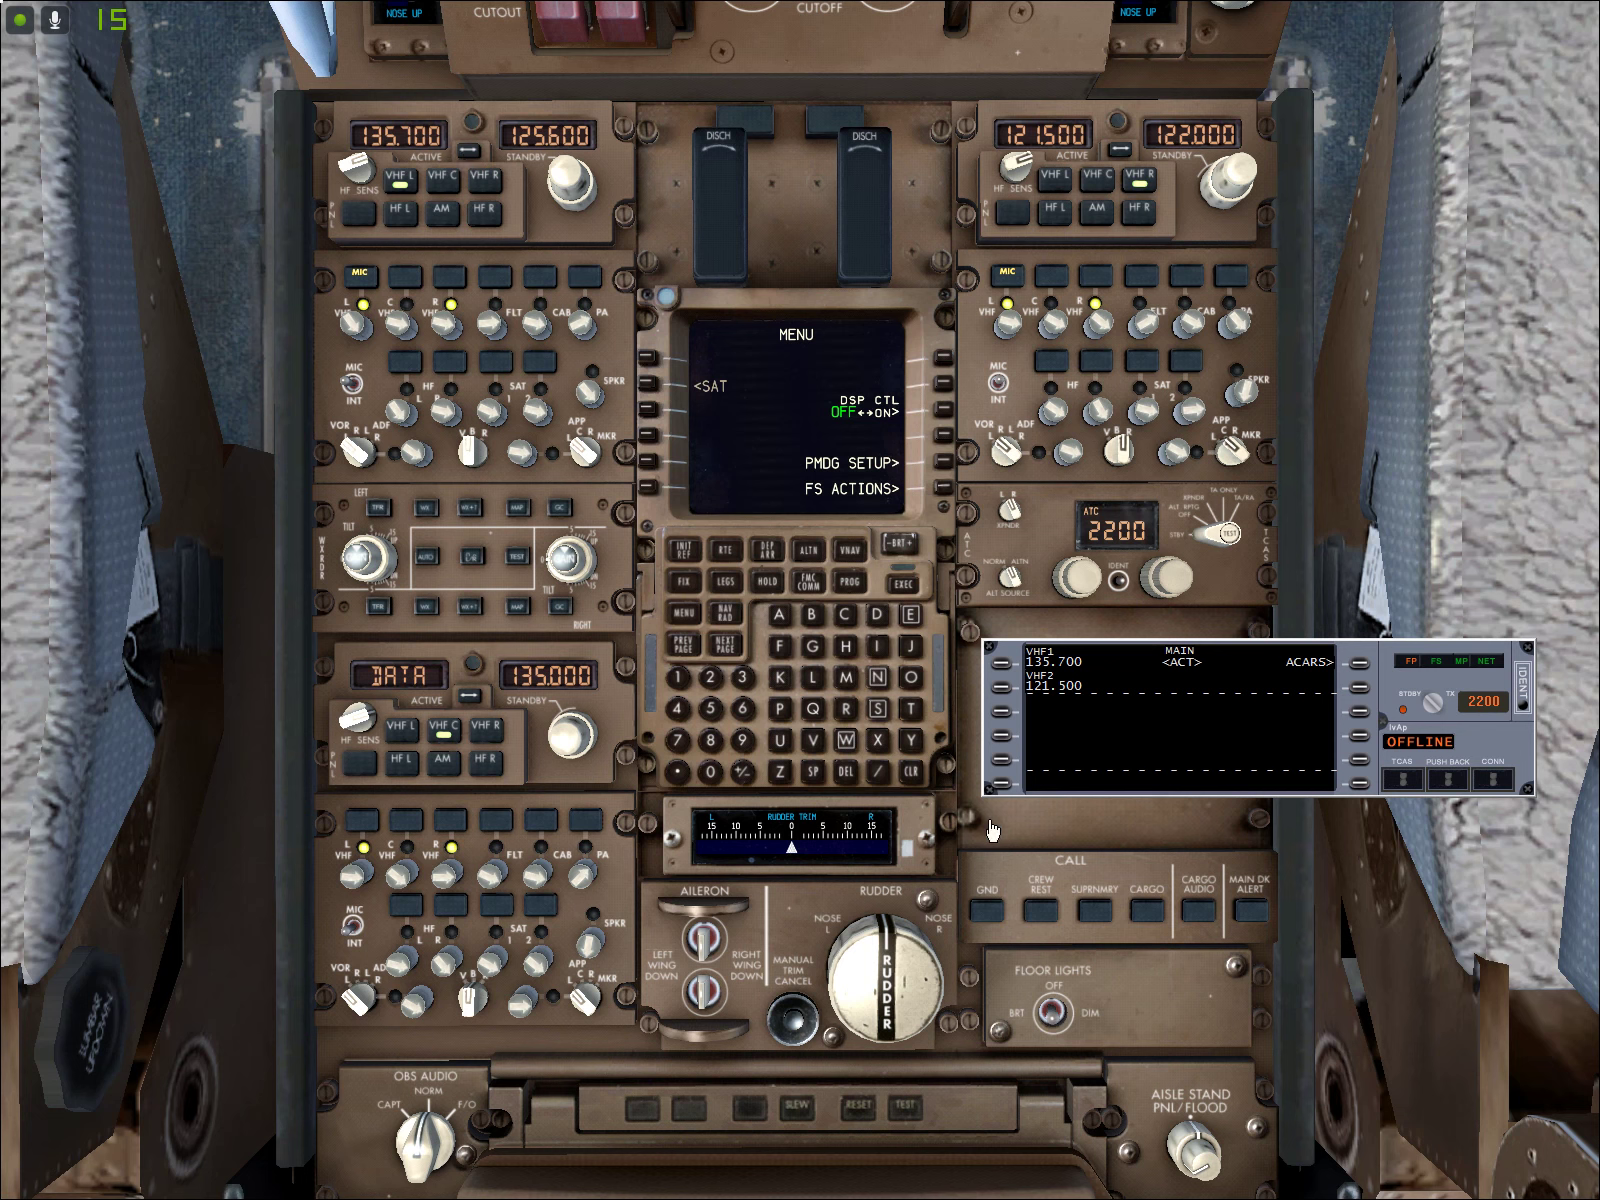
Swap the left VHF back to 125.600 active and put the transponder in STBY
{"action": "left_click_drag", "start_coordinate": [1205, 665], "coordinate": [1166, 662]}
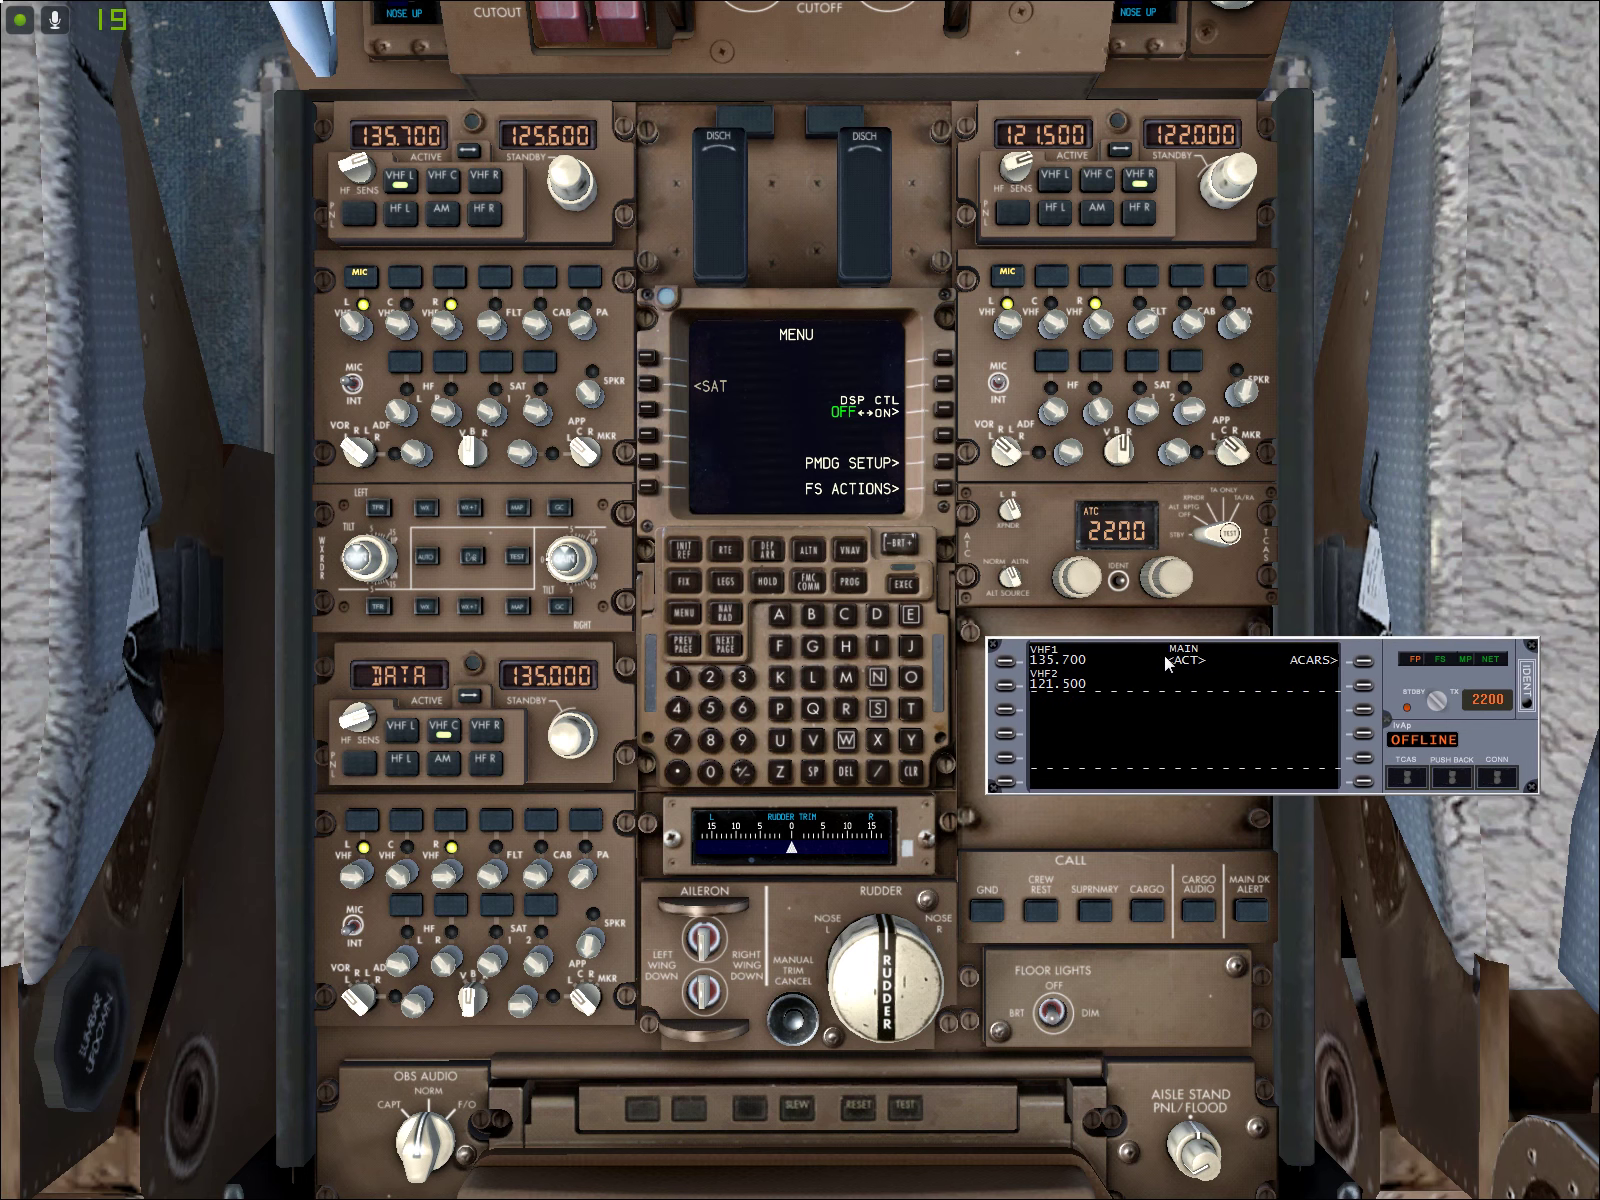
{"action": "left_click", "coordinate": [468, 152]}
{"action": "left_click", "coordinate": [1207, 540]}
Set the transponder code back to 2200
{"action": "scroll", "coordinate": [1222, 535], "scroll_direction": "down", "scroll_amount": 3}
{"action": "scroll", "coordinate": [1208, 548], "scroll_direction": "up", "scroll_amount": 4}
{"action": "scroll", "coordinate": [1163, 584], "scroll_direction": "up", "scroll_amount": 2}
{"action": "left_click", "coordinate": [1168, 582]}
{"action": "scroll", "coordinate": [1168, 582], "scroll_direction": "down", "scroll_amount": 4}
{"action": "mouse_move", "coordinate": [1141, 661]}
{"action": "left_mouse_down"}
{"action": "mouse_move", "coordinate": [1148, 678]}
{"action": "mouse_move", "coordinate": [1134, 651]}
{"action": "left_mouse_up"}
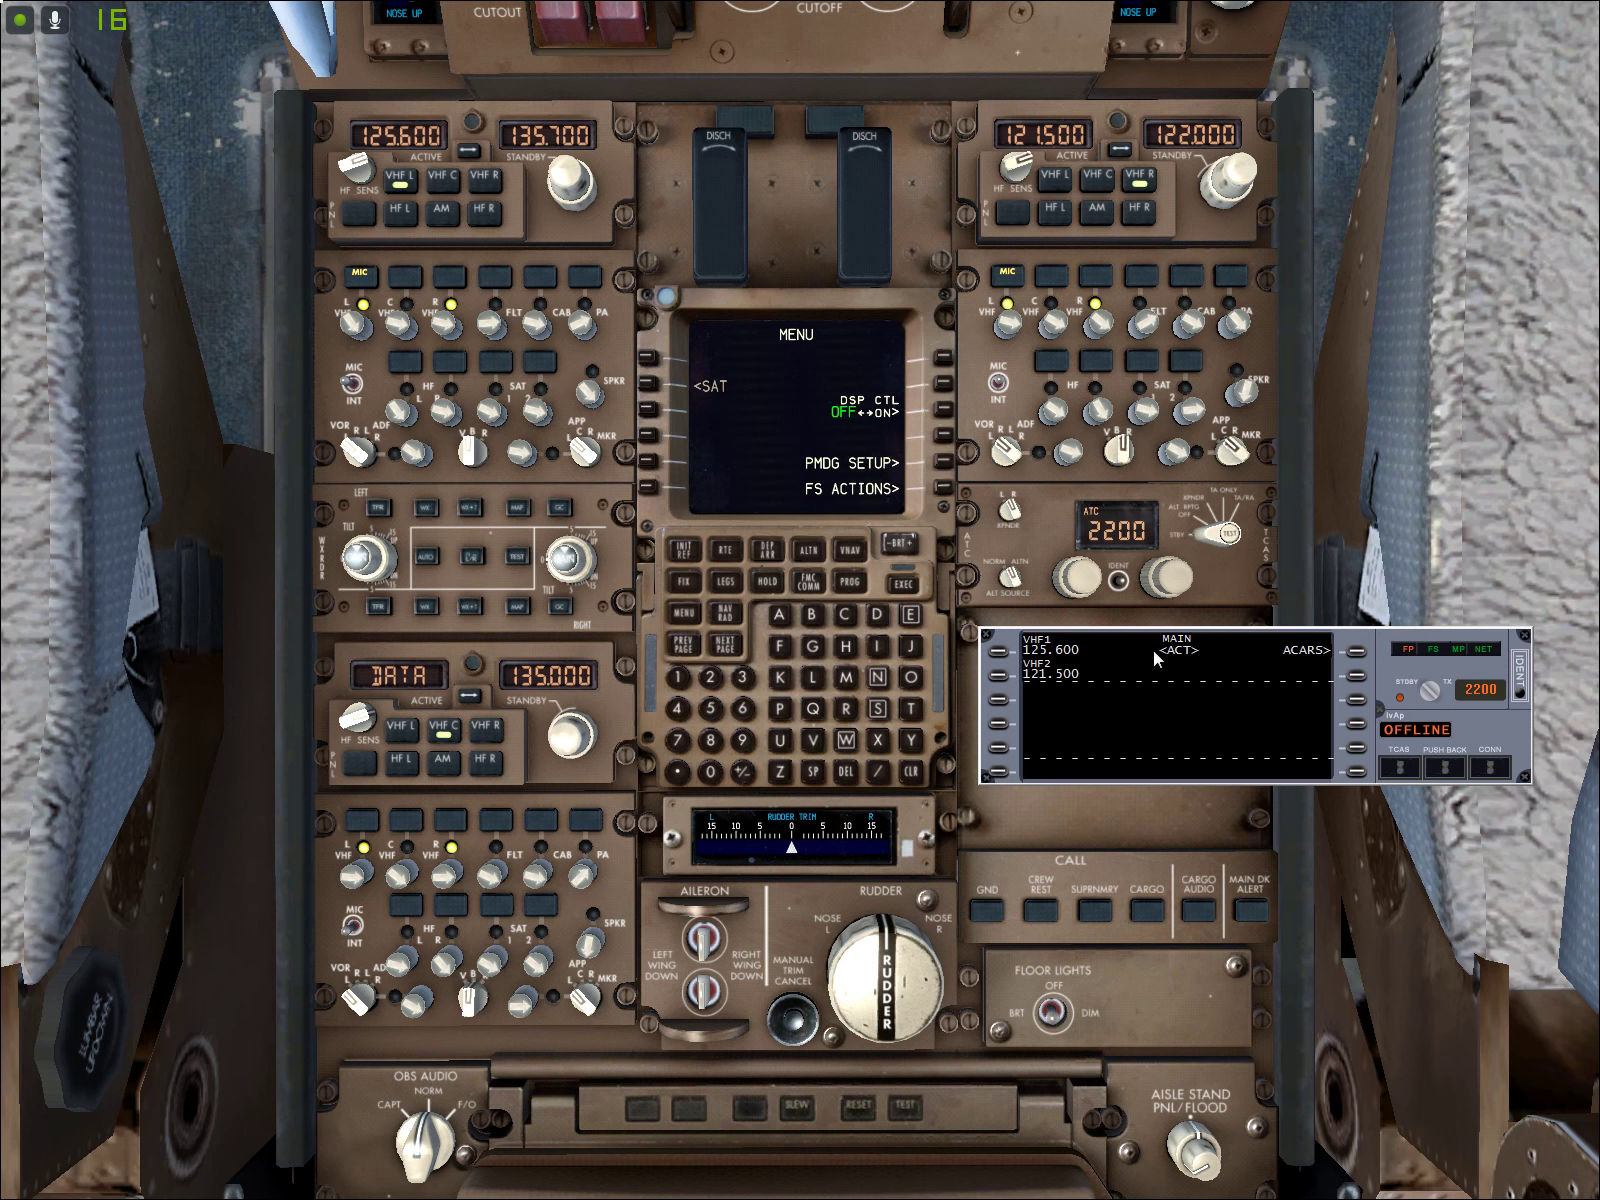
{"action": "left_click_drag", "start_coordinate": [1138, 650], "coordinate": [1065, 702]}
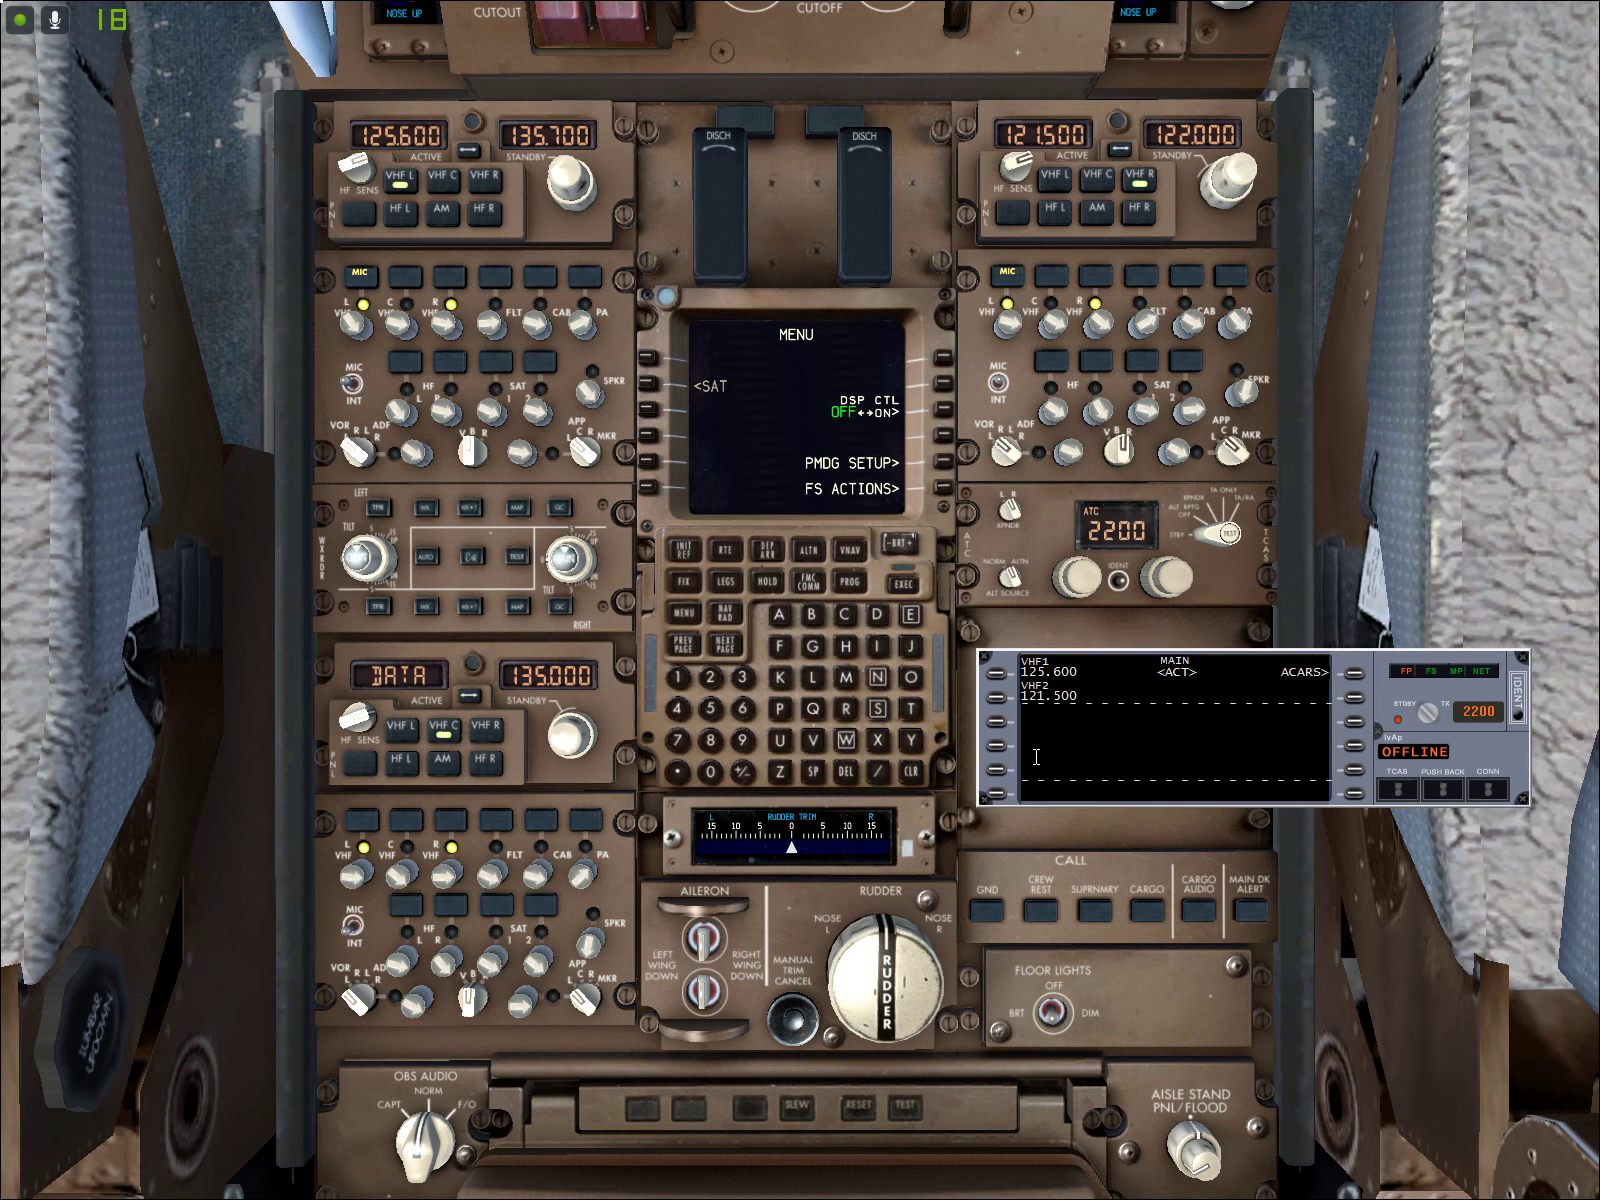